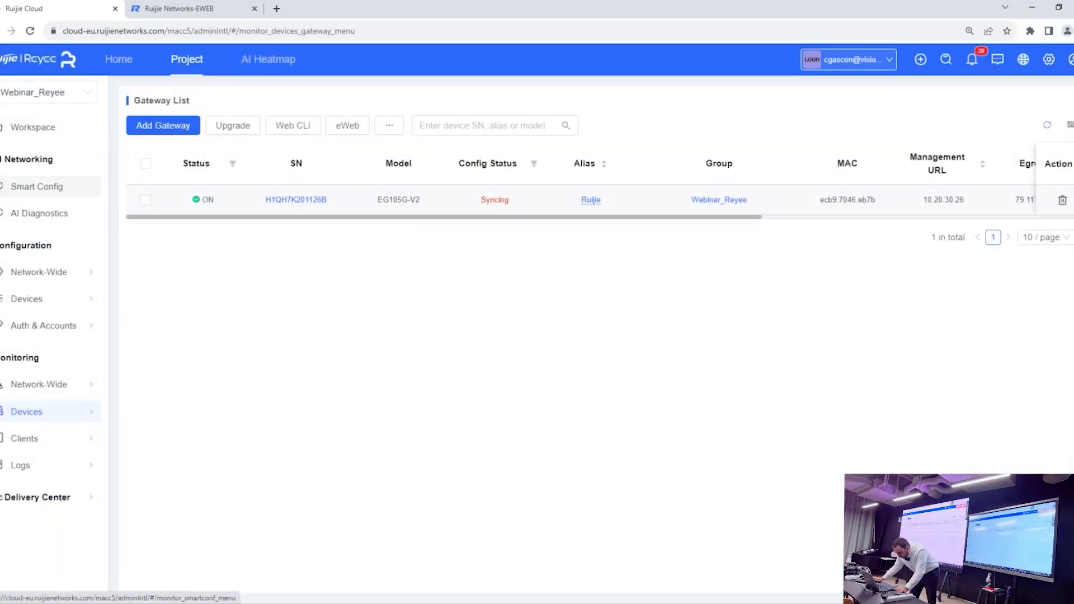
Step: Open the Webinar_Reyee project's actual topology and view the basic device info of the RAP2200(F) access point
click(7, 188)
click(20, 129)
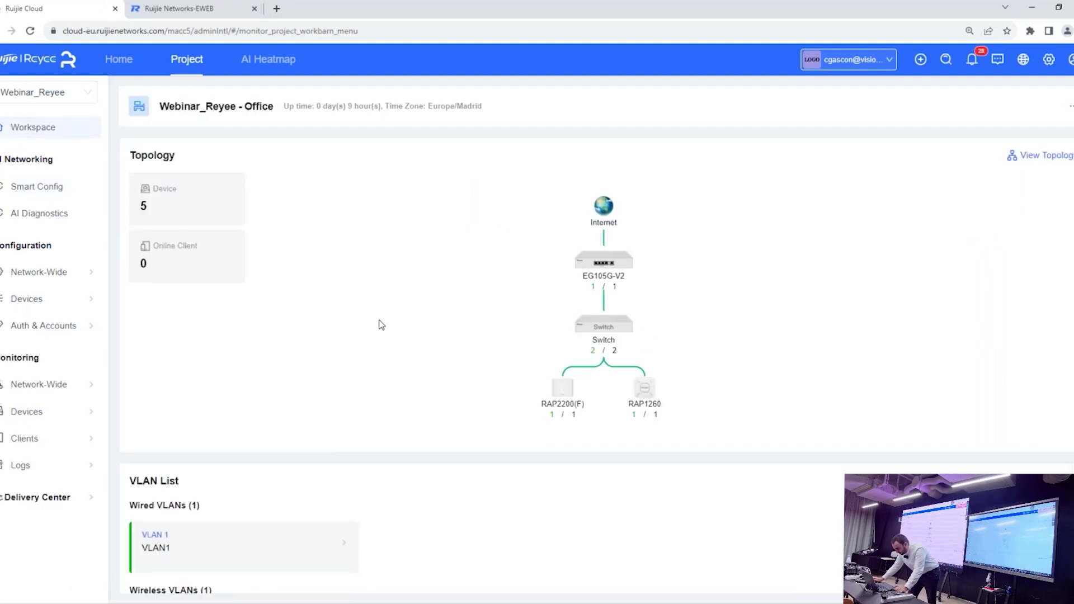
click(1020, 161)
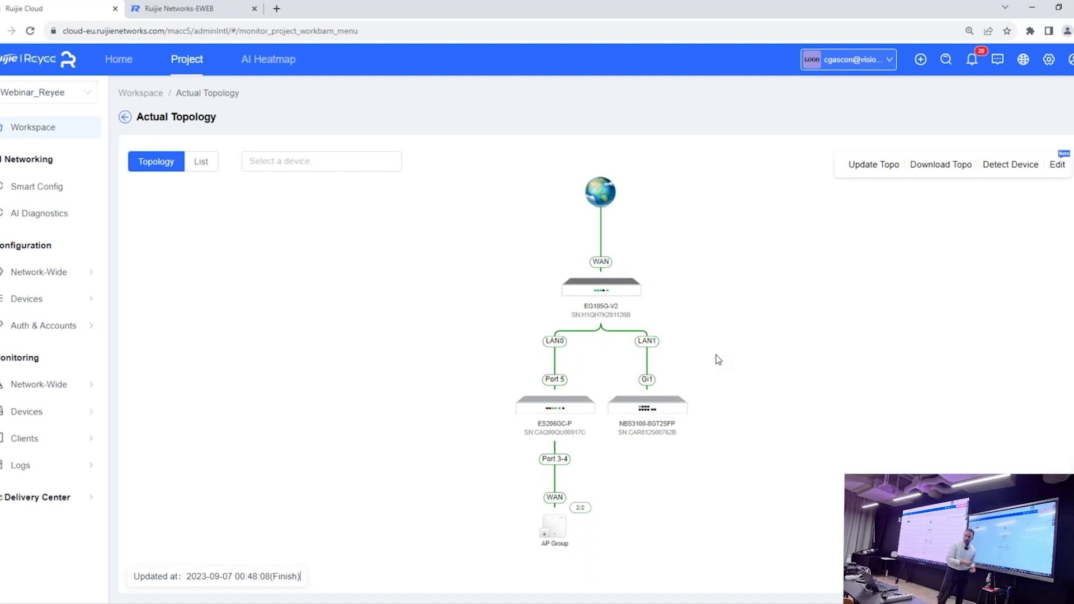
click(552, 534)
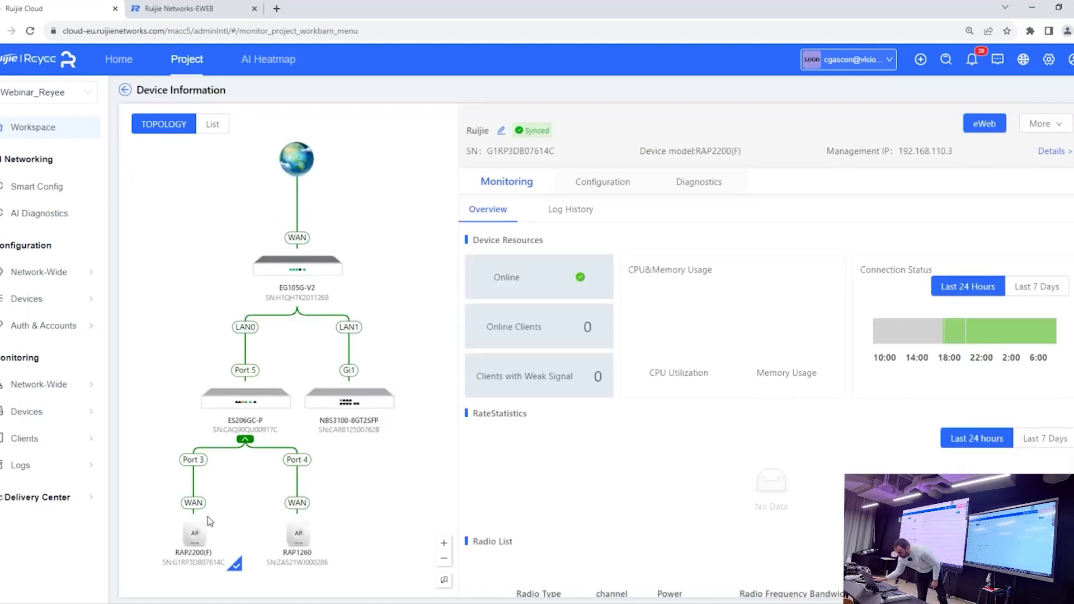
click(1052, 151)
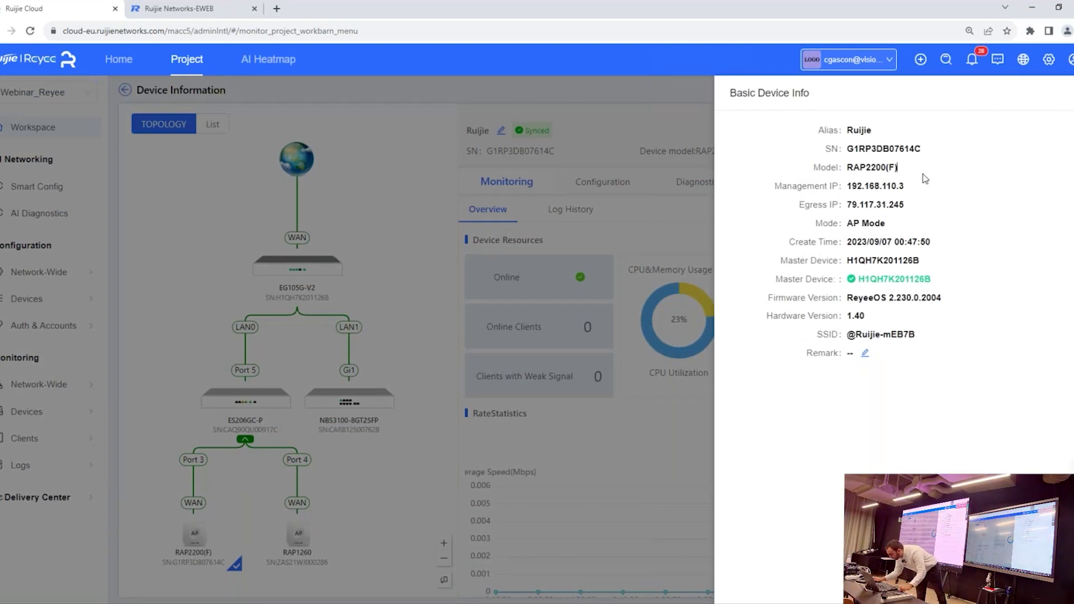
Step: Reload the project page and expand the AP group beneath the ES206GC-P switch in the actual topology
click(173, 37)
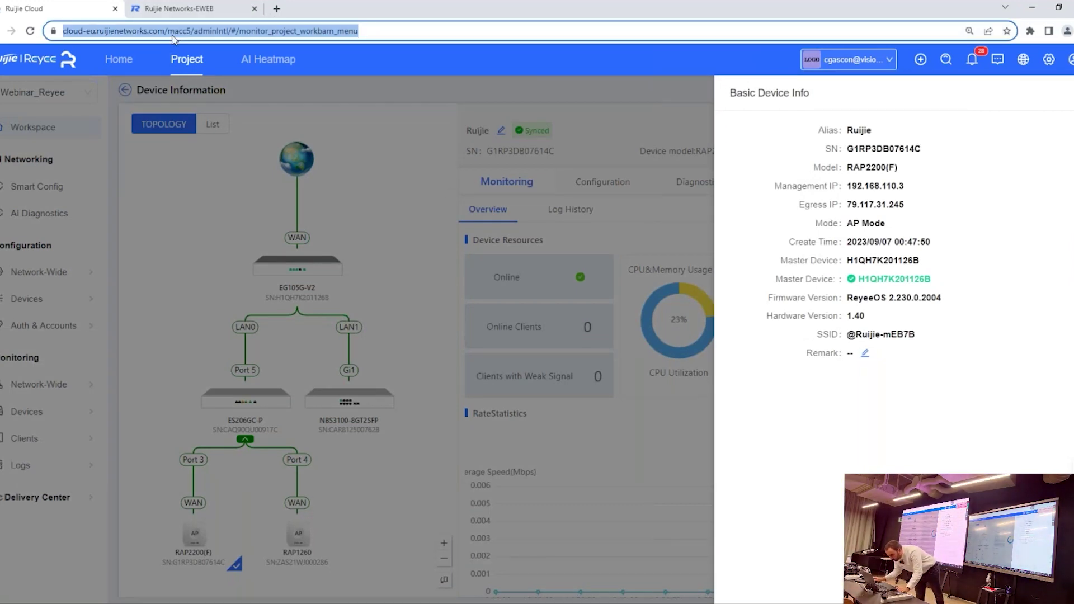
key(Return)
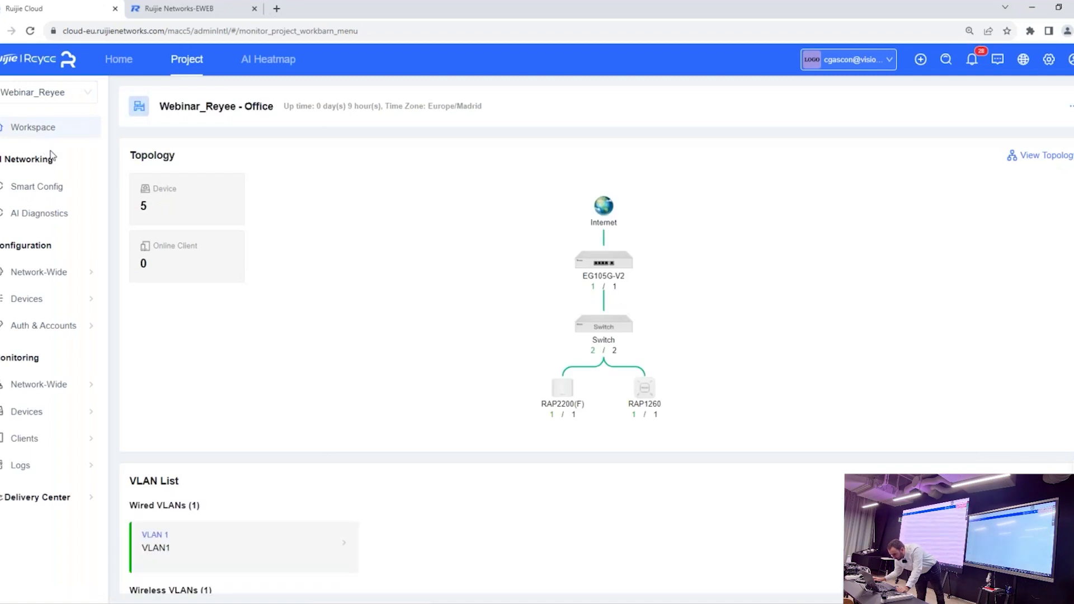
click(1035, 156)
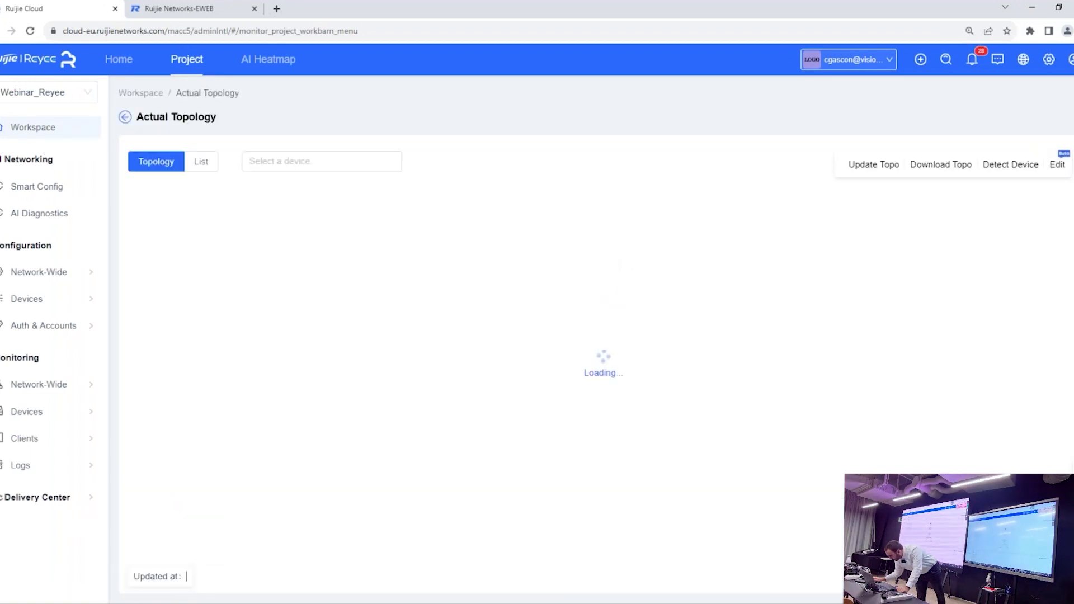
click(560, 524)
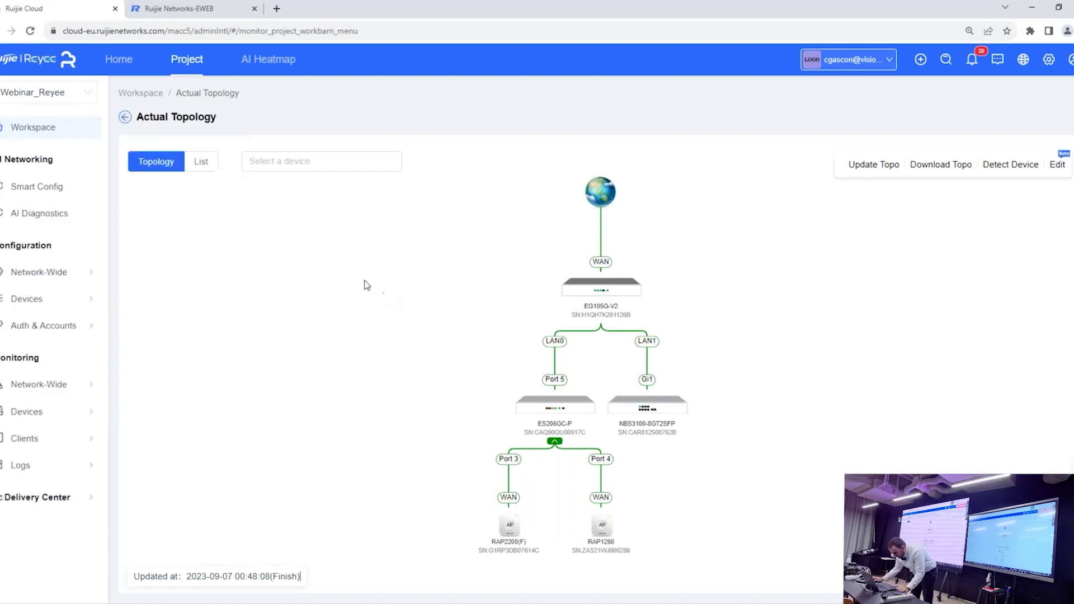
Step: Open the client access planning through Smart Config's wired VLAN configuration and start adding a wireless VLAN
mouse_move(54, 94)
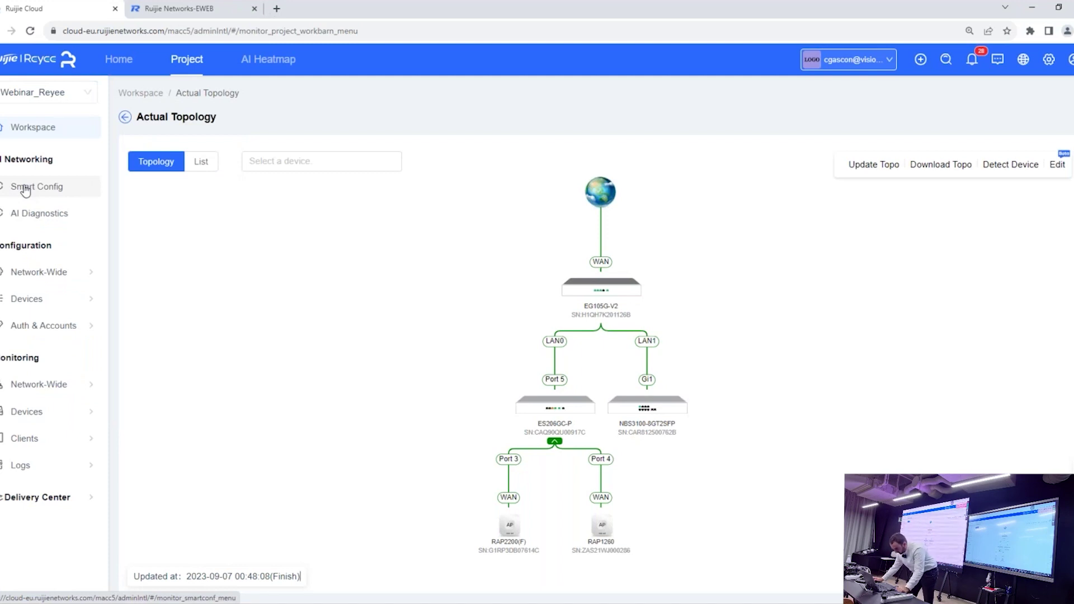
click(24, 192)
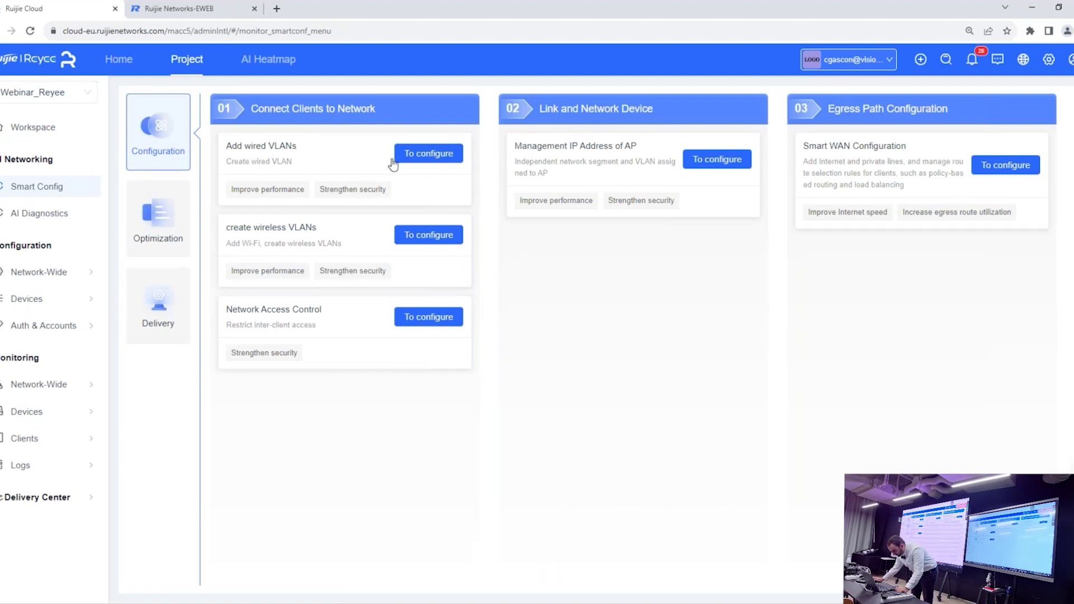
click(426, 159)
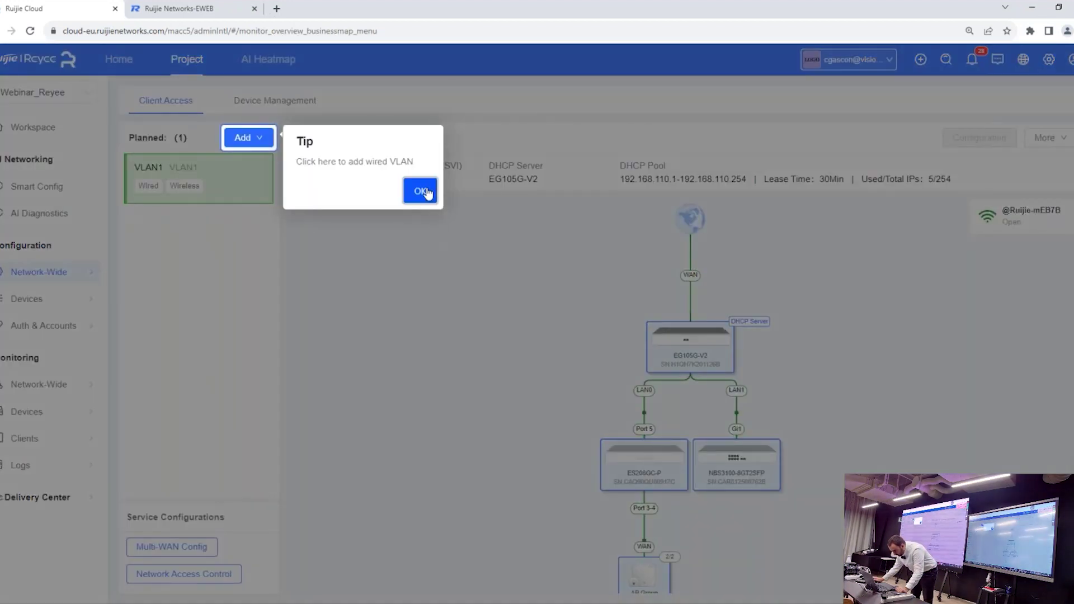
click(422, 193)
click(257, 139)
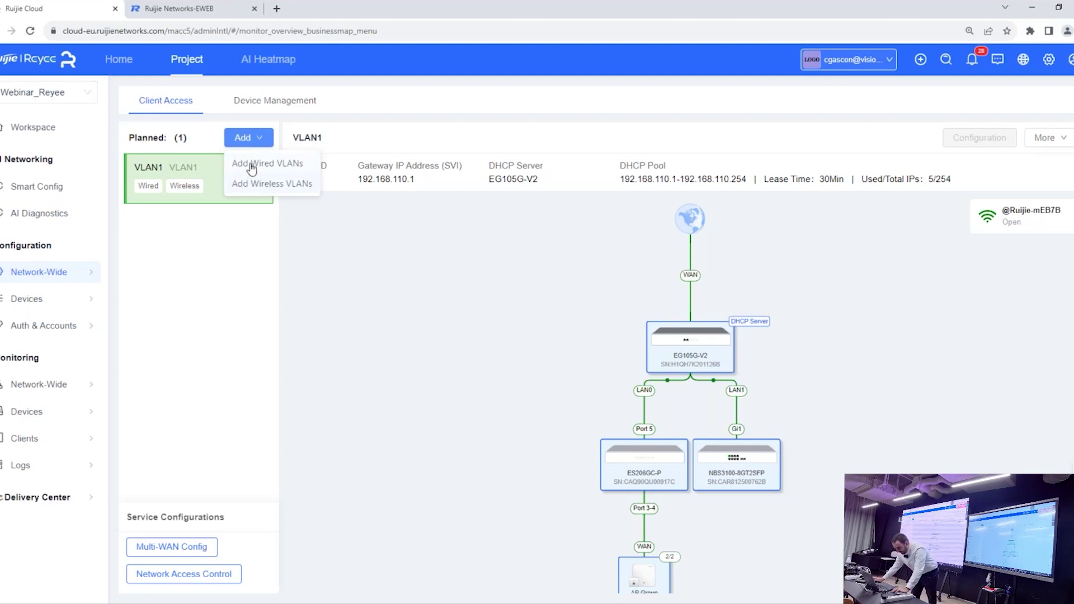
click(256, 188)
Step: Name the Wi-Fi network Empleados_VT and enter its Wi-Fi password
click(494, 214)
text(Emp)
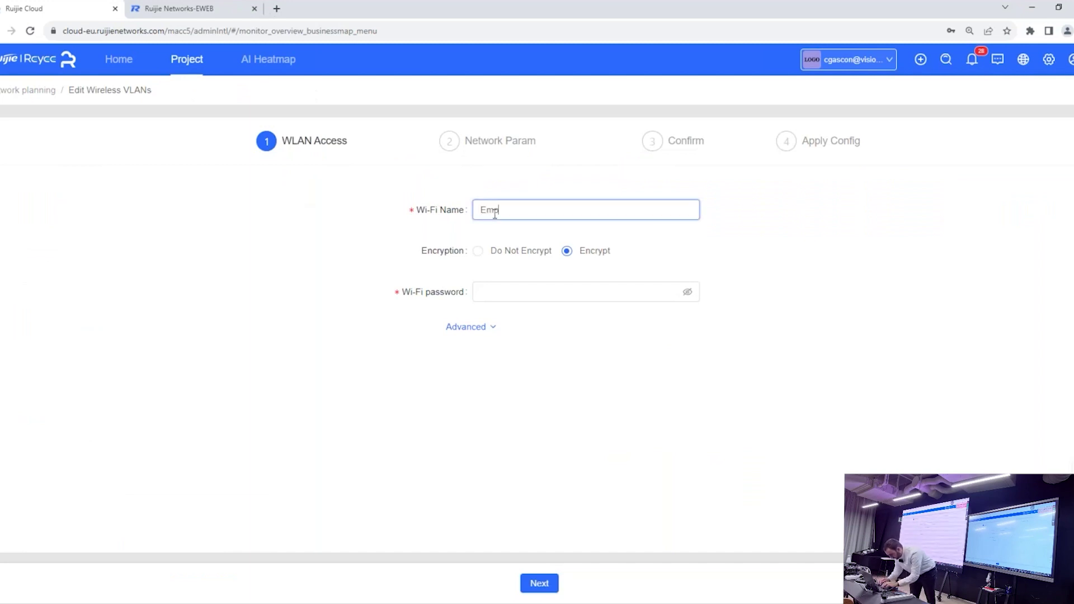
text(leados VT)
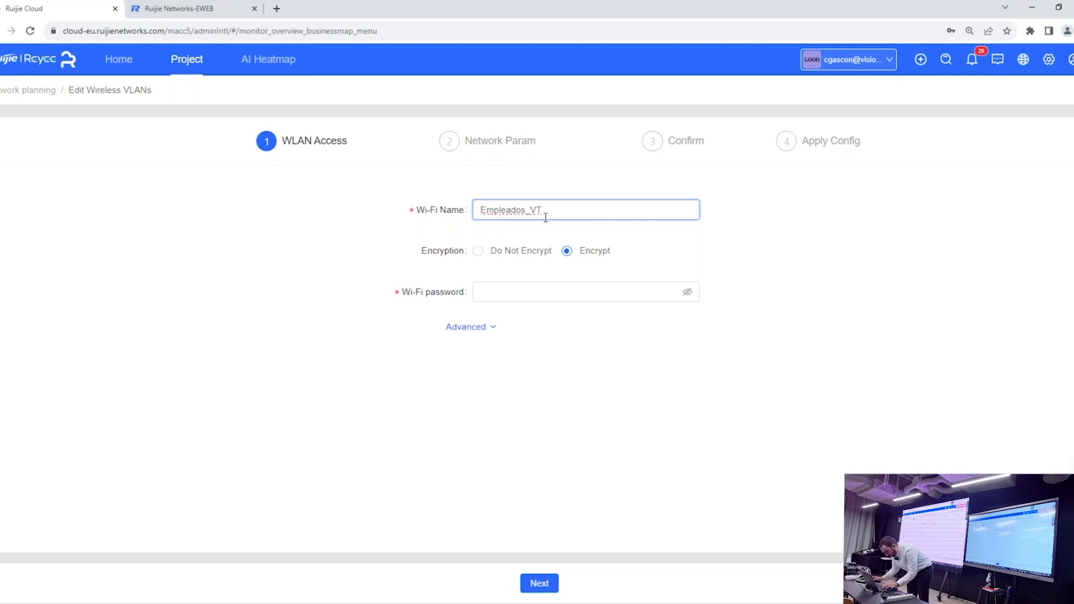
click(548, 289)
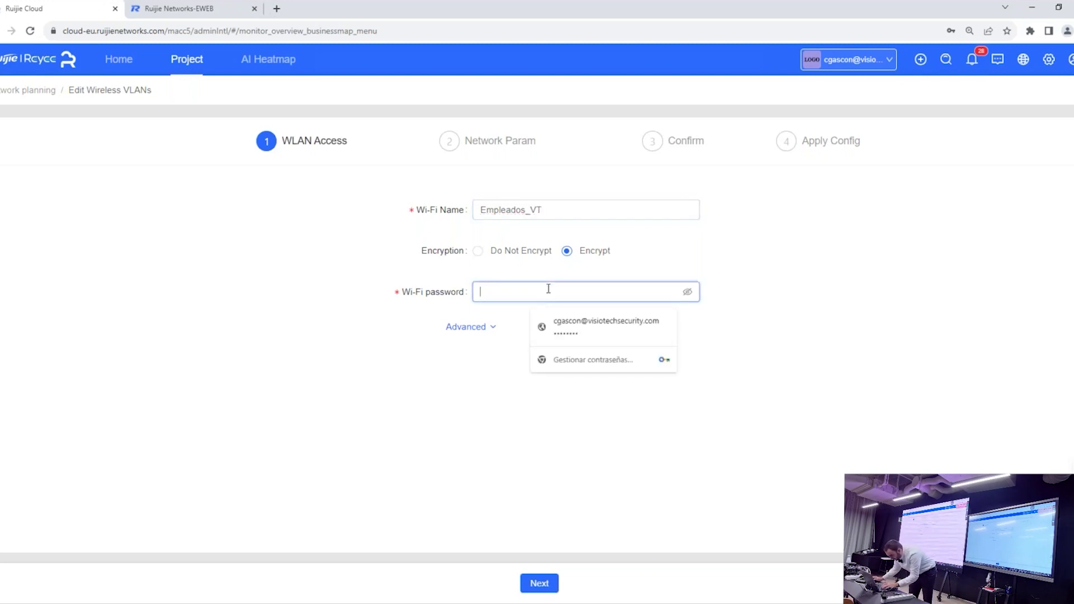
text(••••••••)
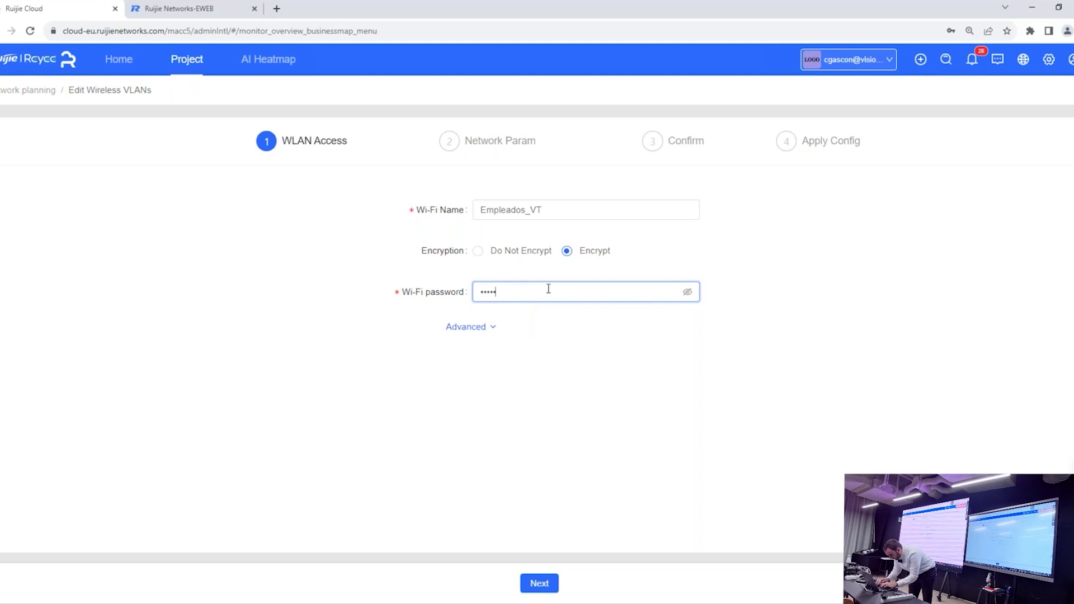
Step: Set the advanced encryption of the Wi-Fi network to WPA2-PSK and proceed to the network parameters
click(476, 326)
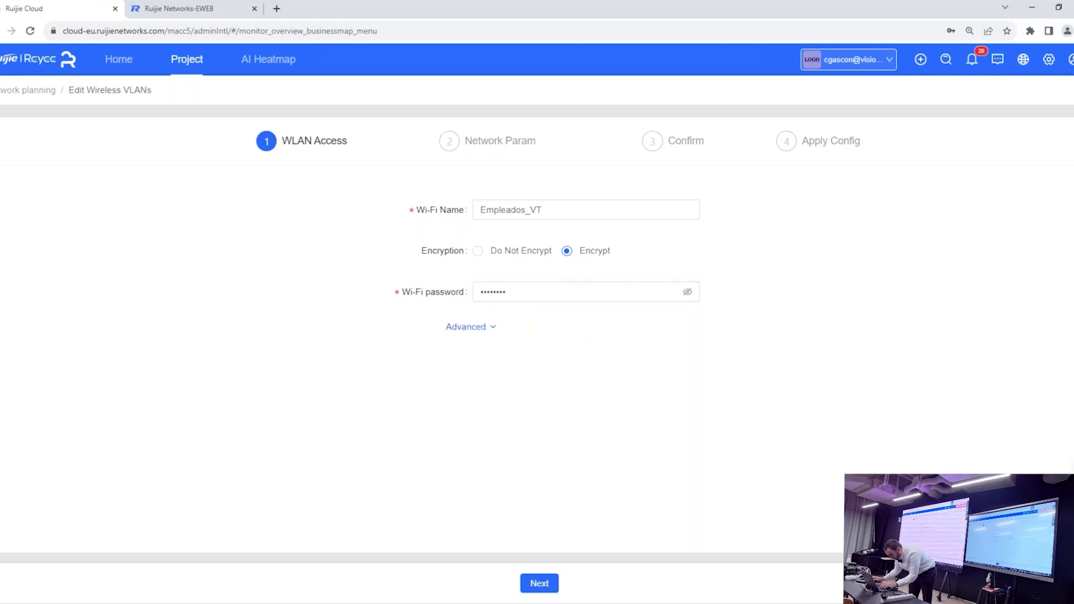
click(524, 393)
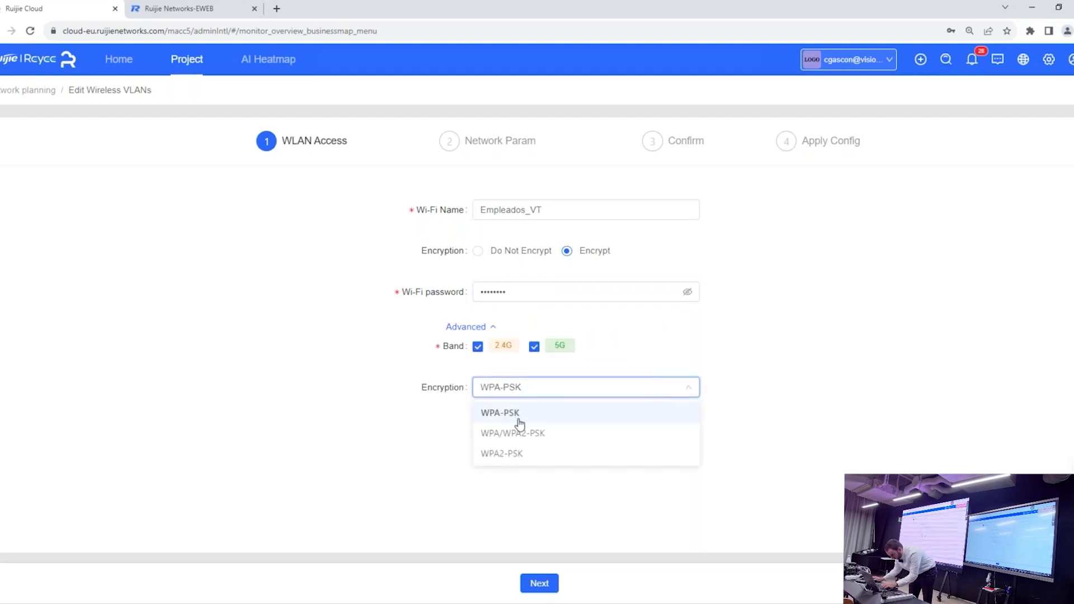
click(506, 454)
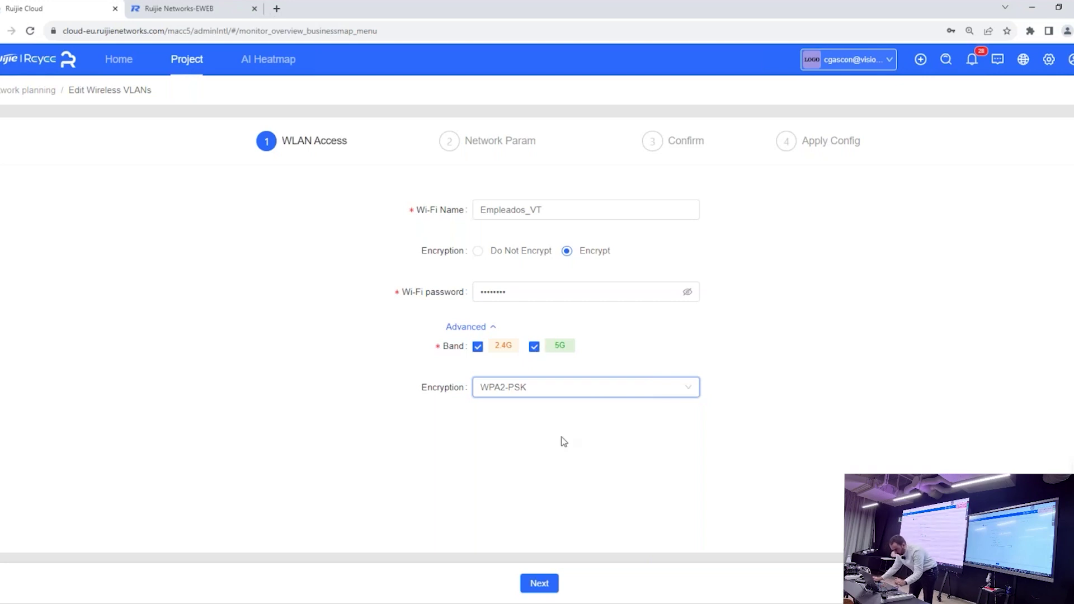
click(535, 583)
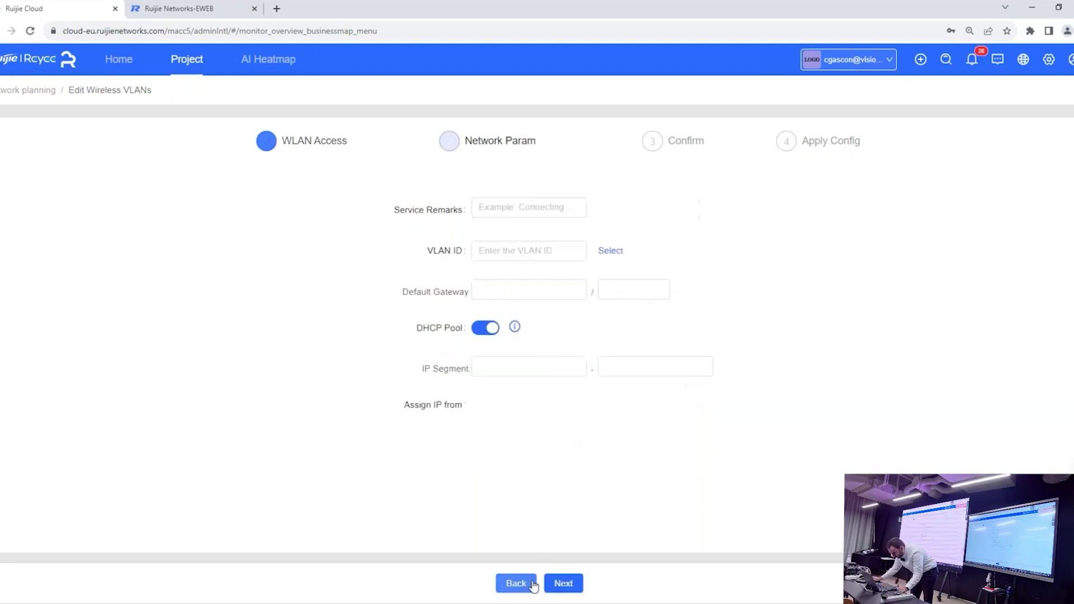
Step: Enter Empleados as the service remark and 10 as the VLAN ID
click(488, 207)
text(E)
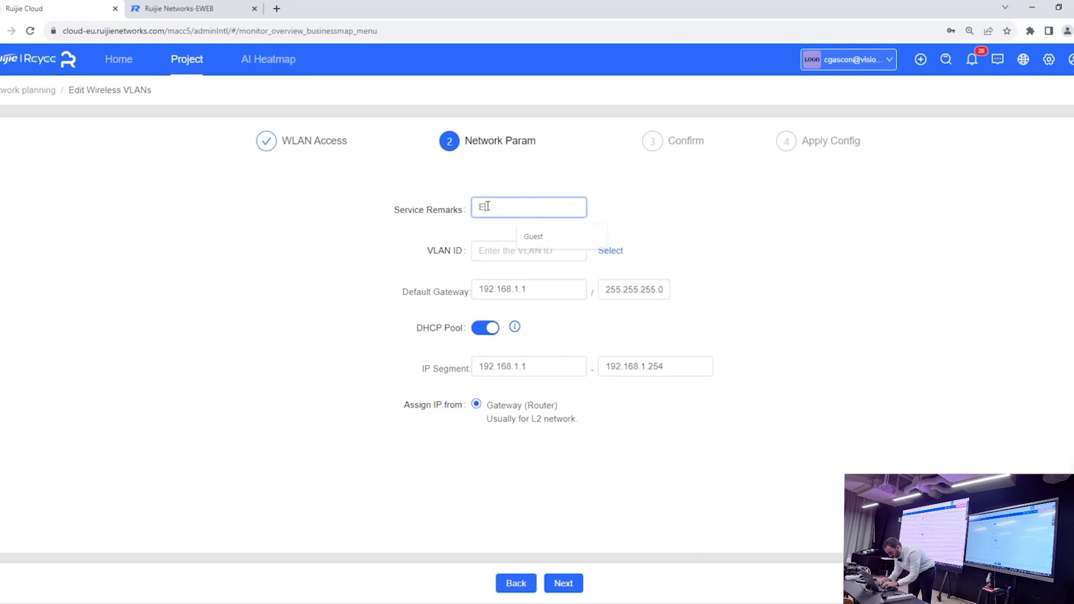
text(mpleados)
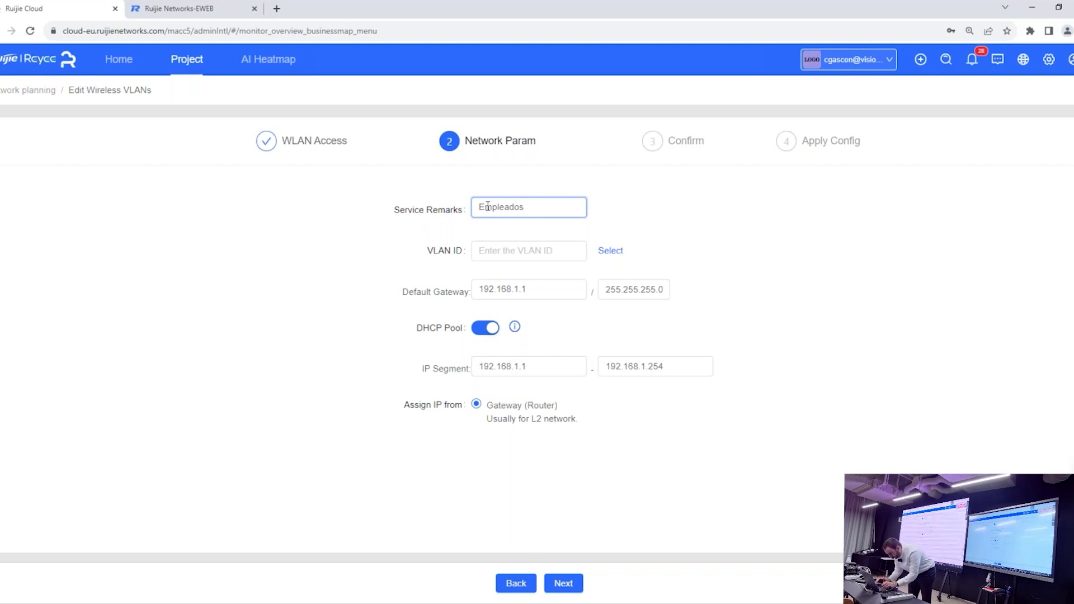
key(Tab)
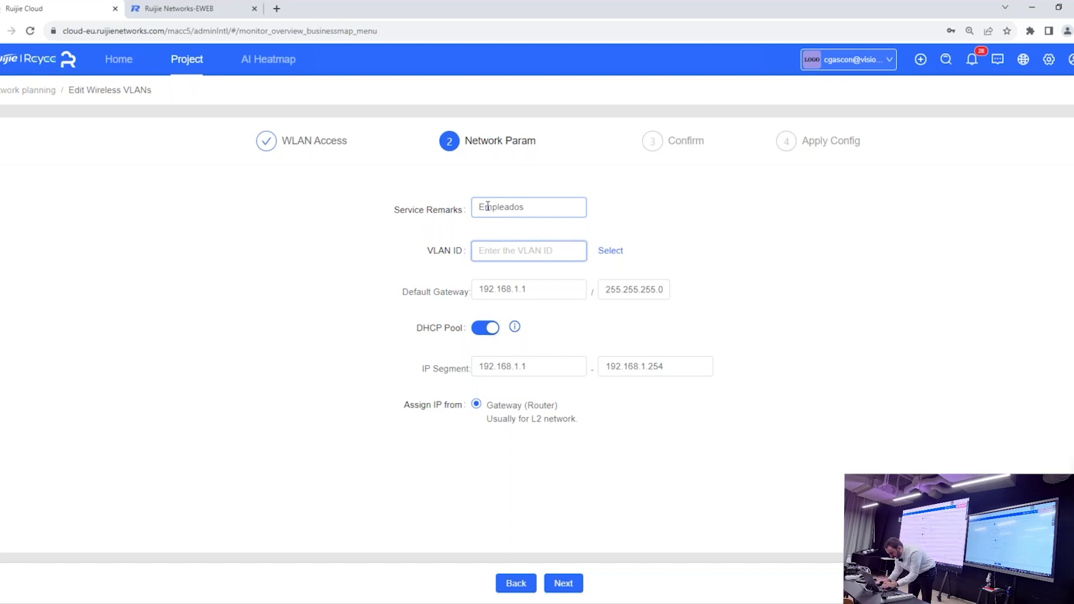
text(10)
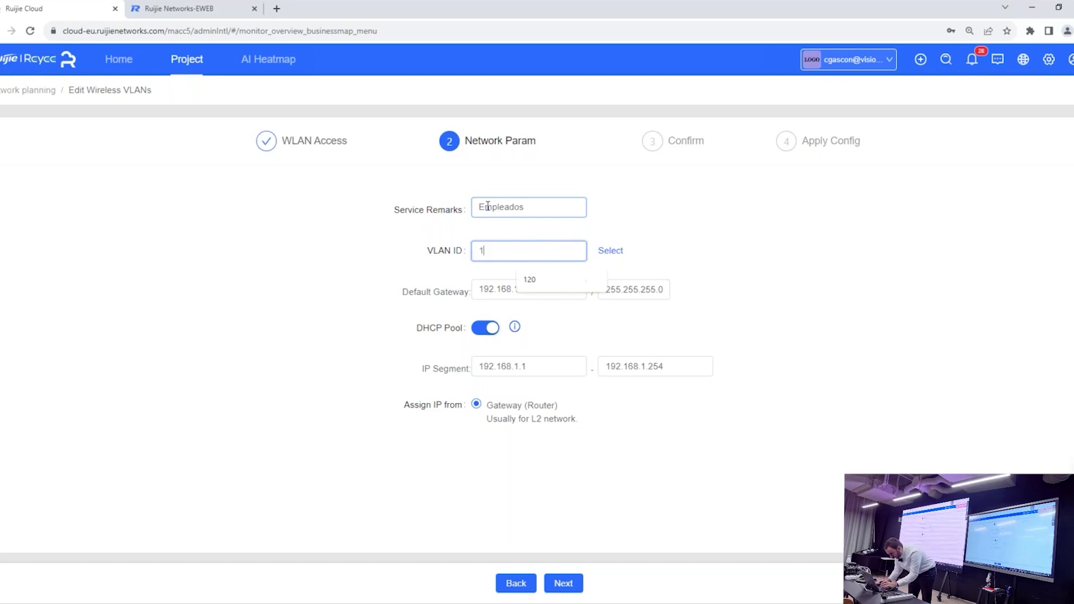
Step: Set the VLAN's default gateway to 192.168.10.1 and proceed to the confirmation stage
click(533, 283)
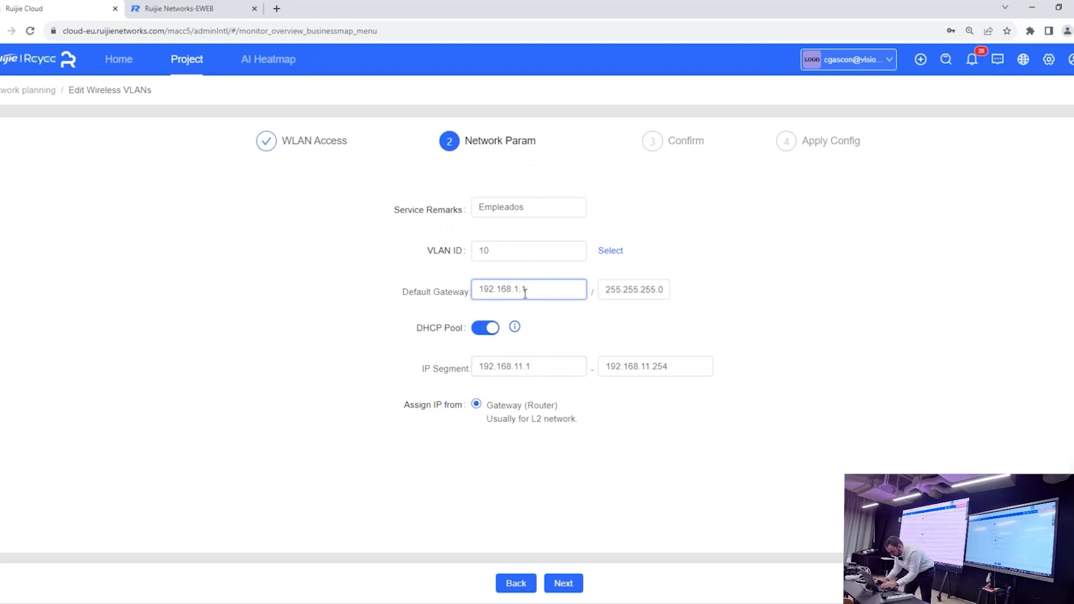
text(0)
click(618, 439)
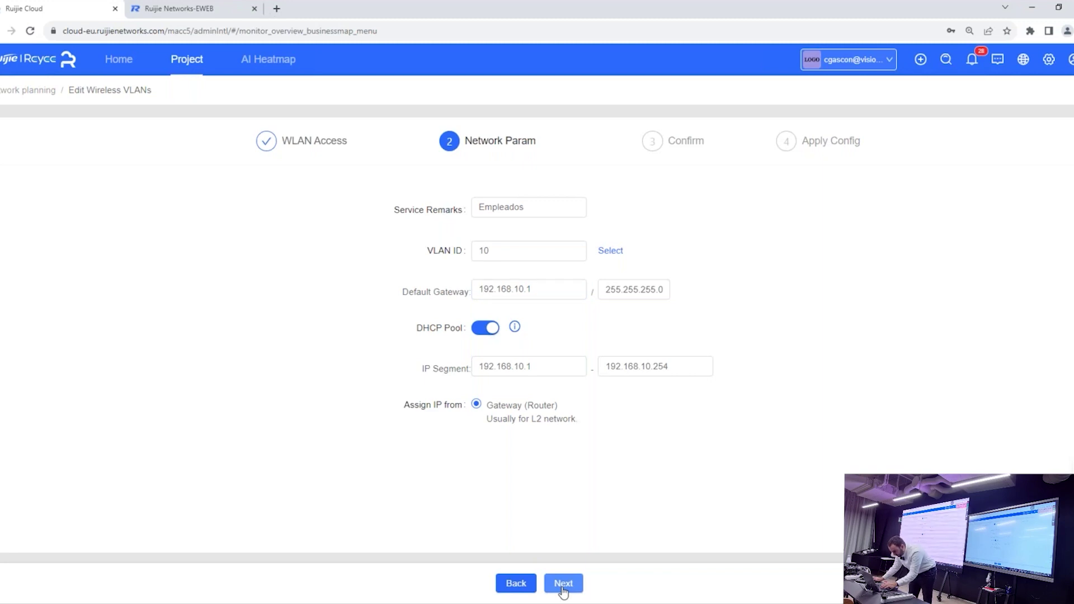
click(562, 586)
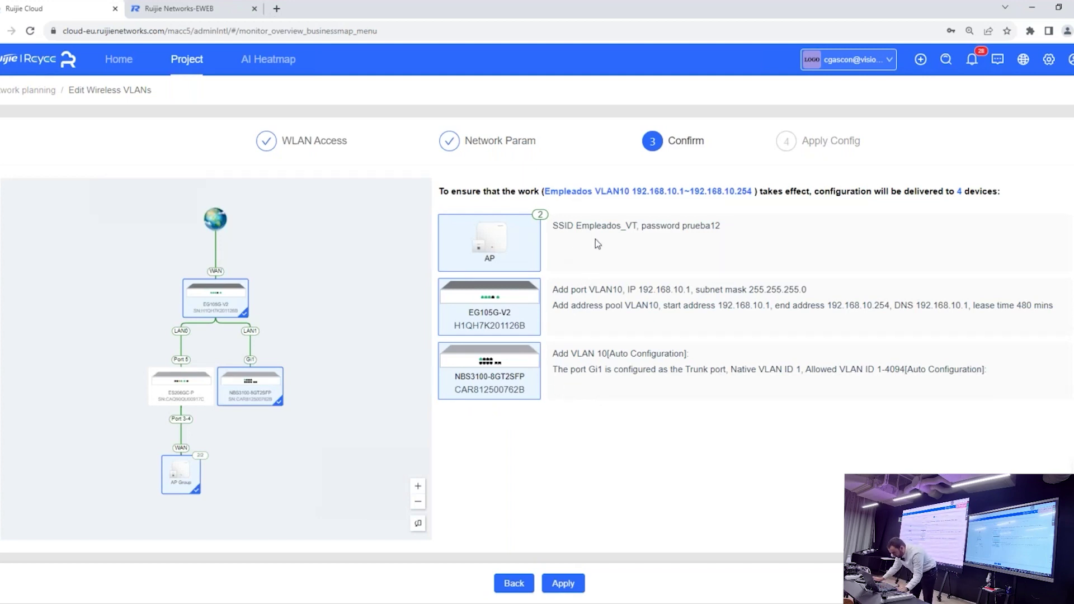
Step: Review the planned AP, gateway and switch settings for VLAN 10, and examine both switches in the topology
drag(625, 232, 621, 230)
drag(569, 290, 755, 294)
click(724, 307)
drag(636, 305, 907, 311)
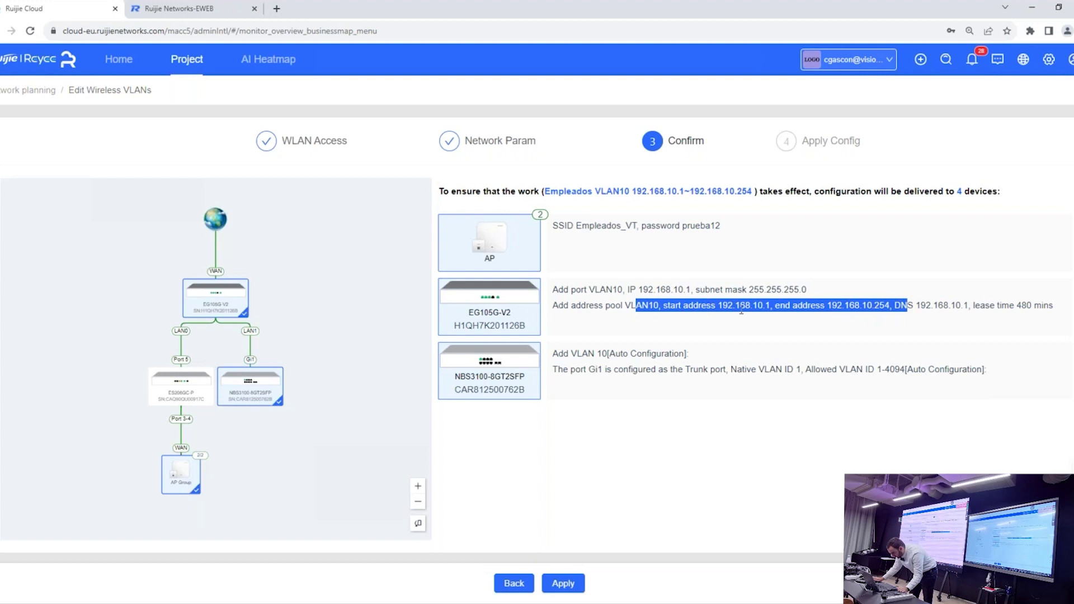
drag(1001, 306, 1034, 306)
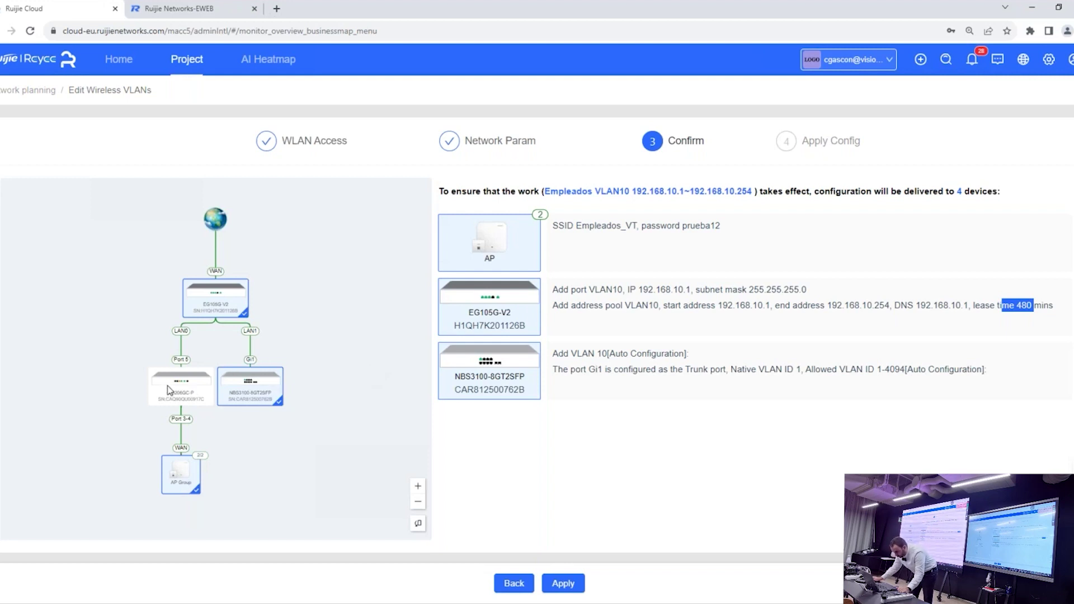
click(456, 373)
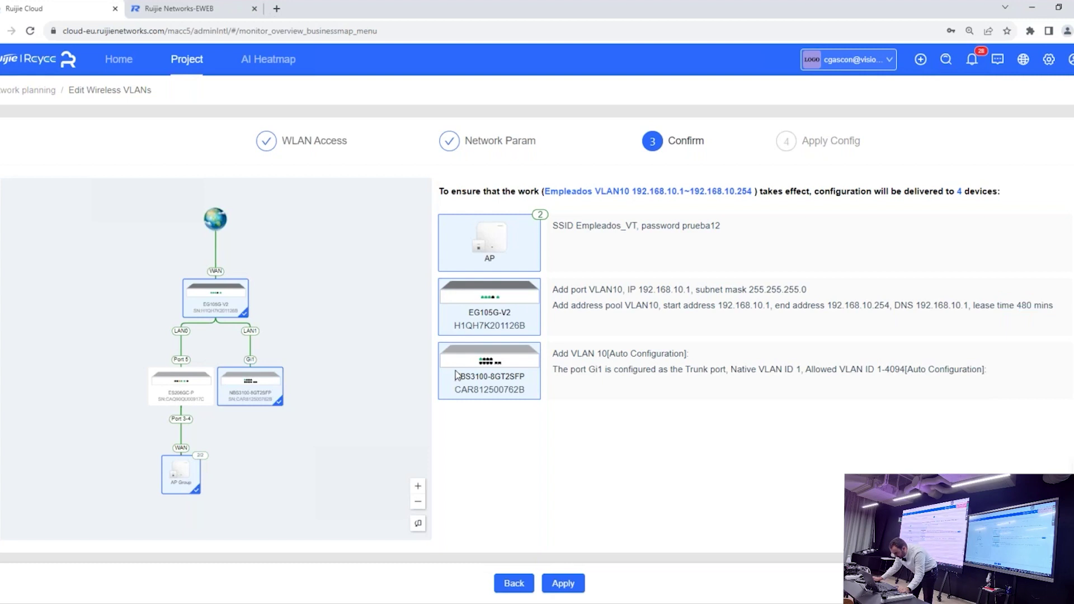
scroll(190, 386, up, 2)
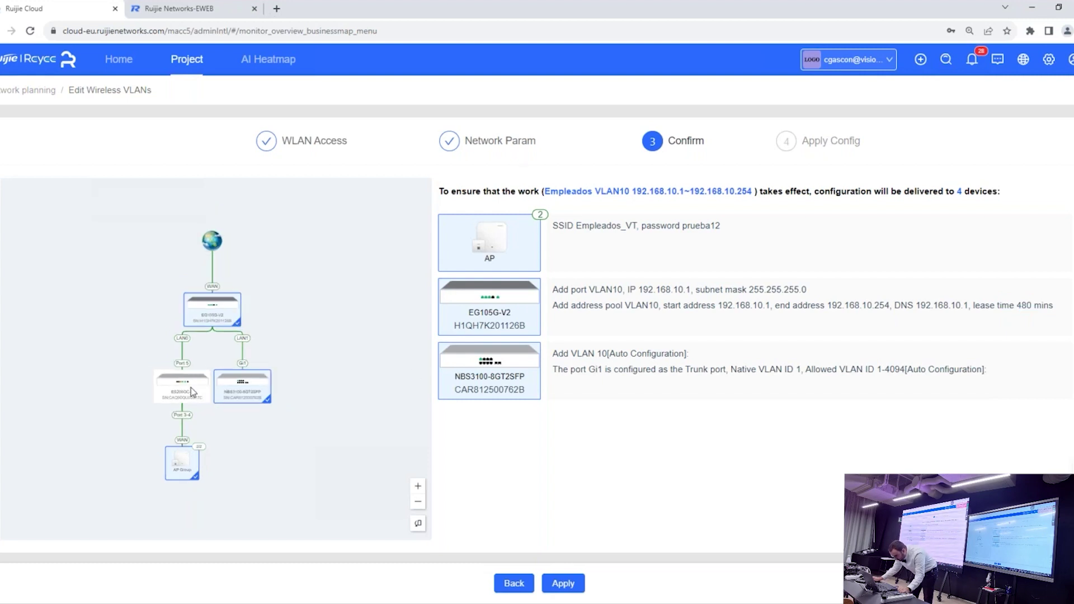
scroll(193, 391, up, 1)
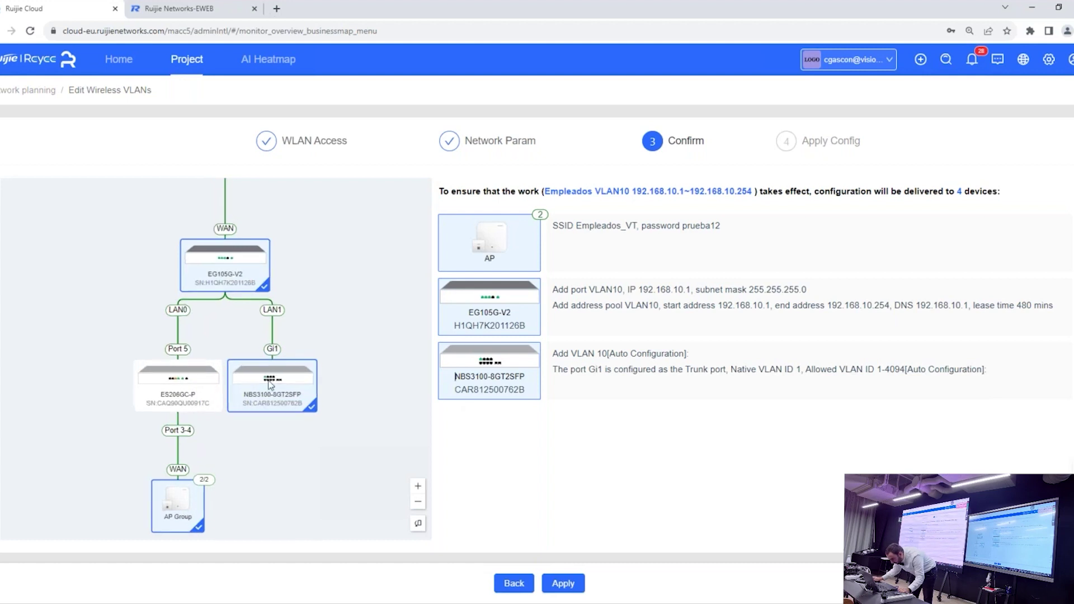
scroll(177, 399, up, 2)
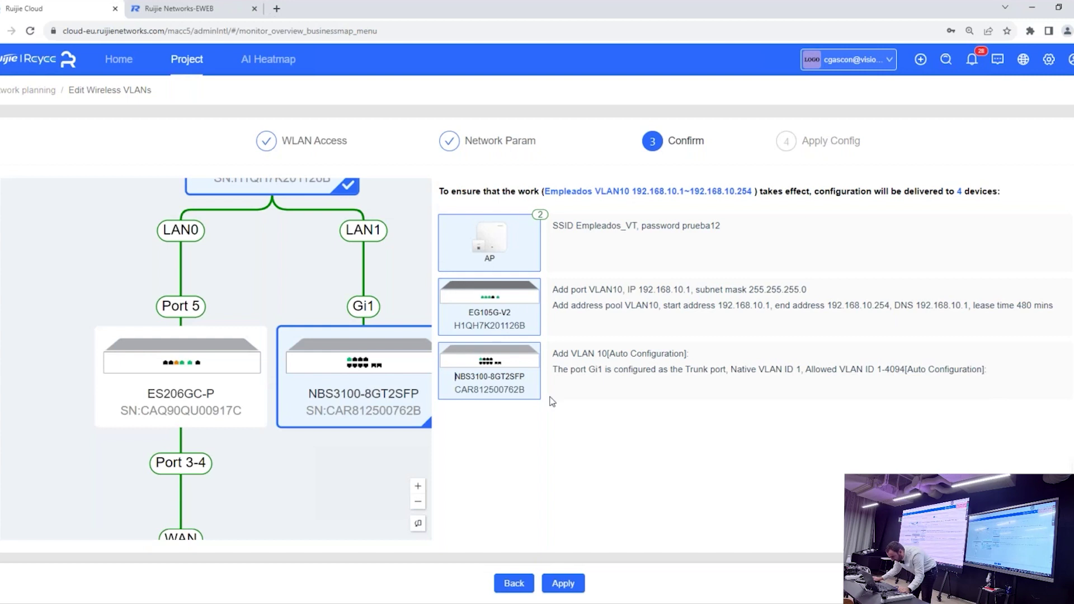
Step: Apply the wireless VLAN configuration to the devices and check the delivery log of the gateway, switch and APs
scroll(362, 399, down, 2)
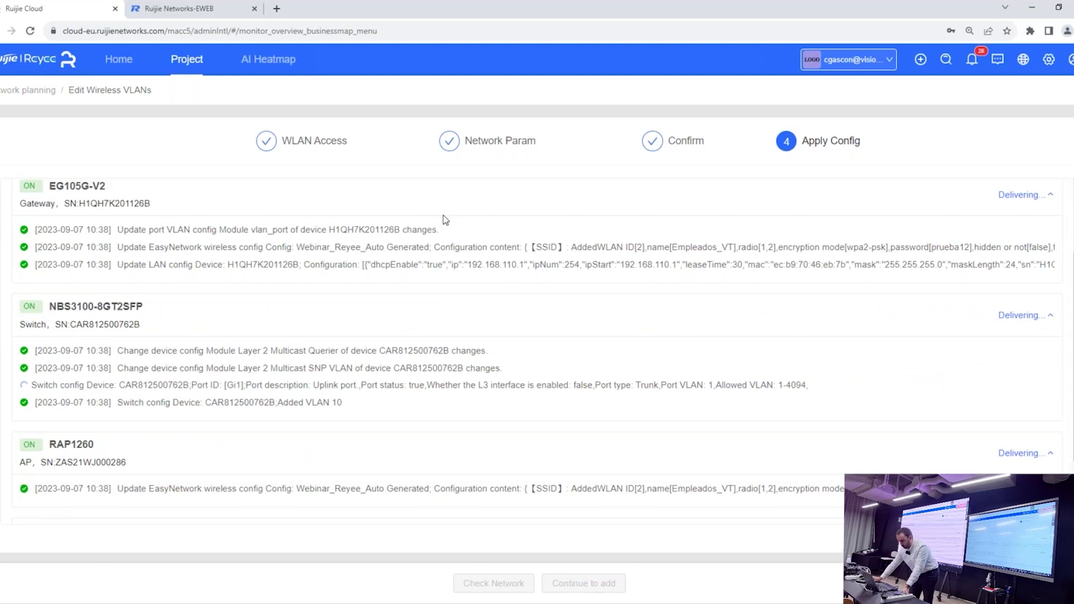
scroll(444, 218, up, 2)
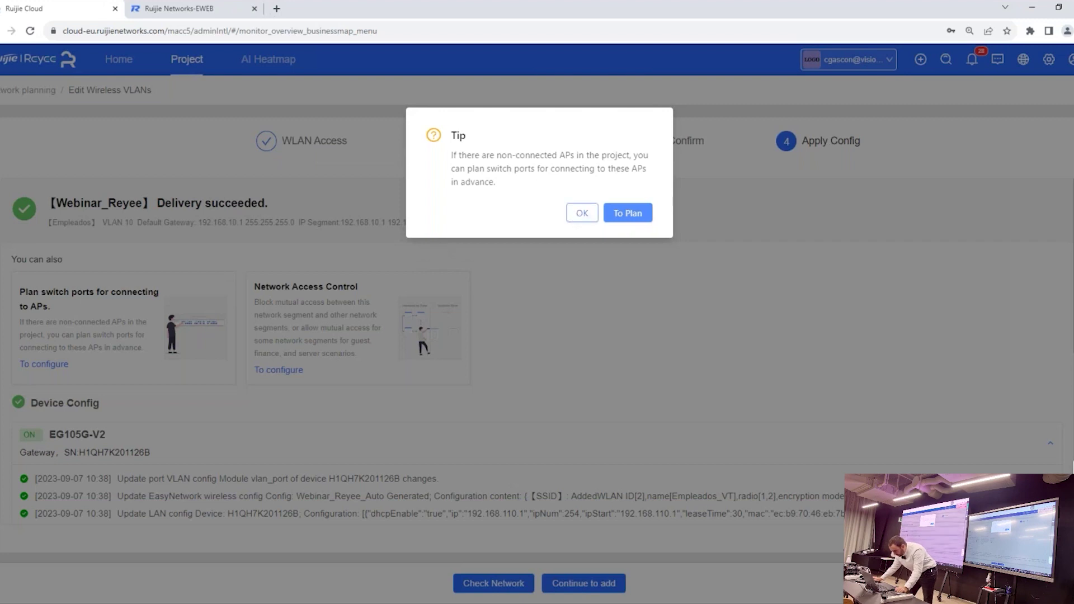
Step: Dismiss the AP port planning tip and start another wireless network named Invitados_VT
click(580, 215)
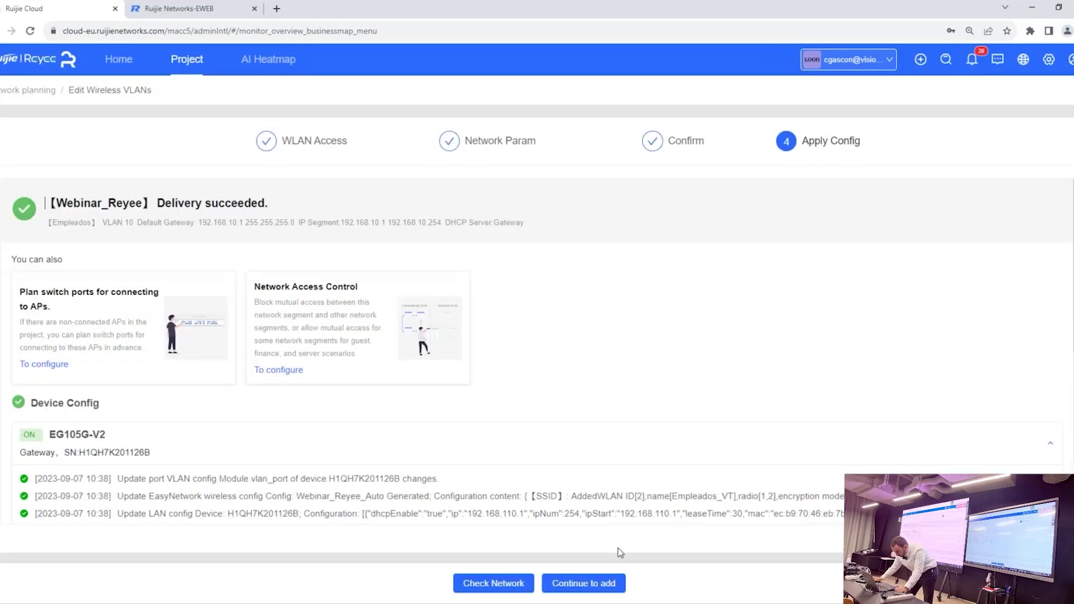
click(612, 583)
click(488, 209)
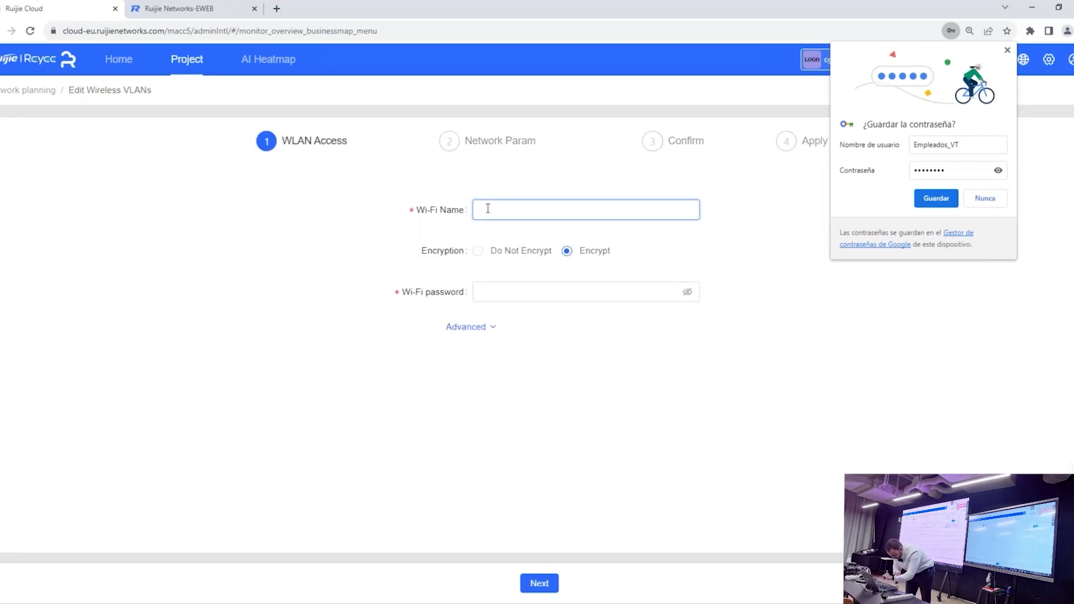
text(Invitado)
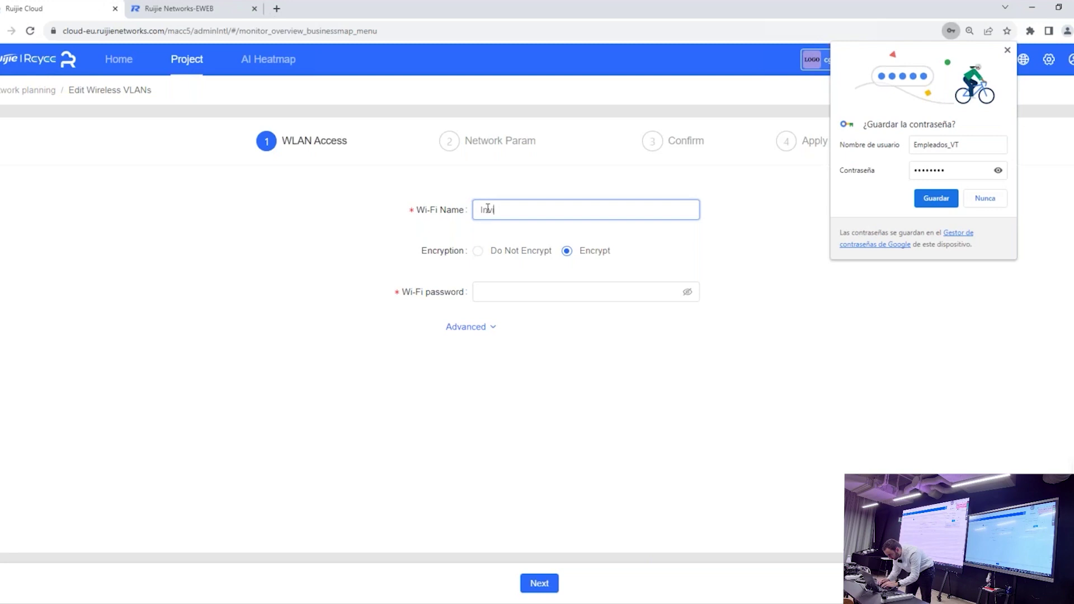
text(s_VT)
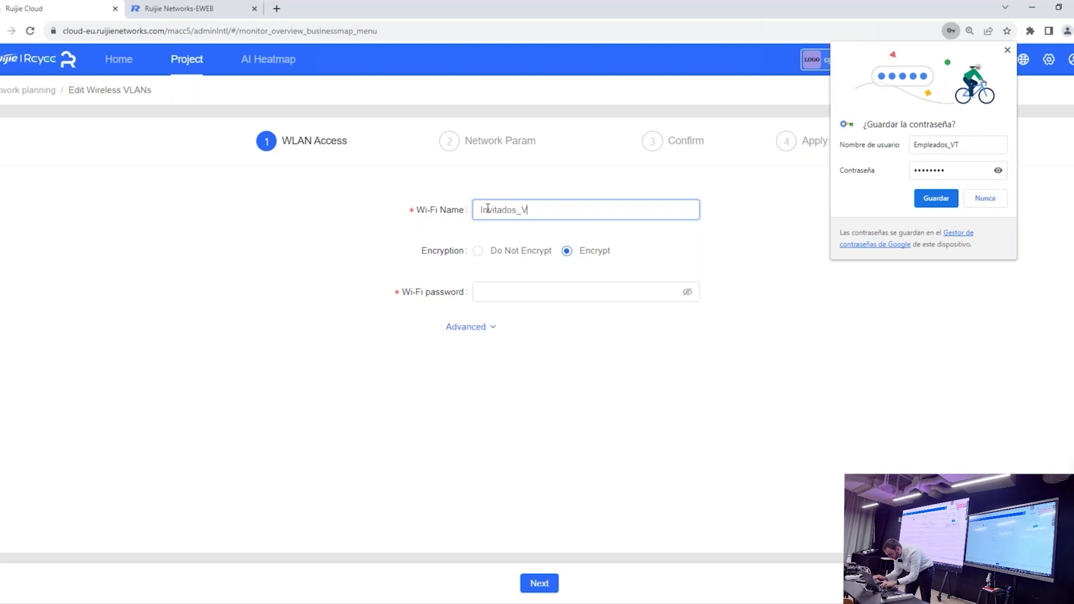
Step: Fill in the Wi-Fi password, set the encryption to WPA2-PSK and continue to the network parameters
key(Tab)
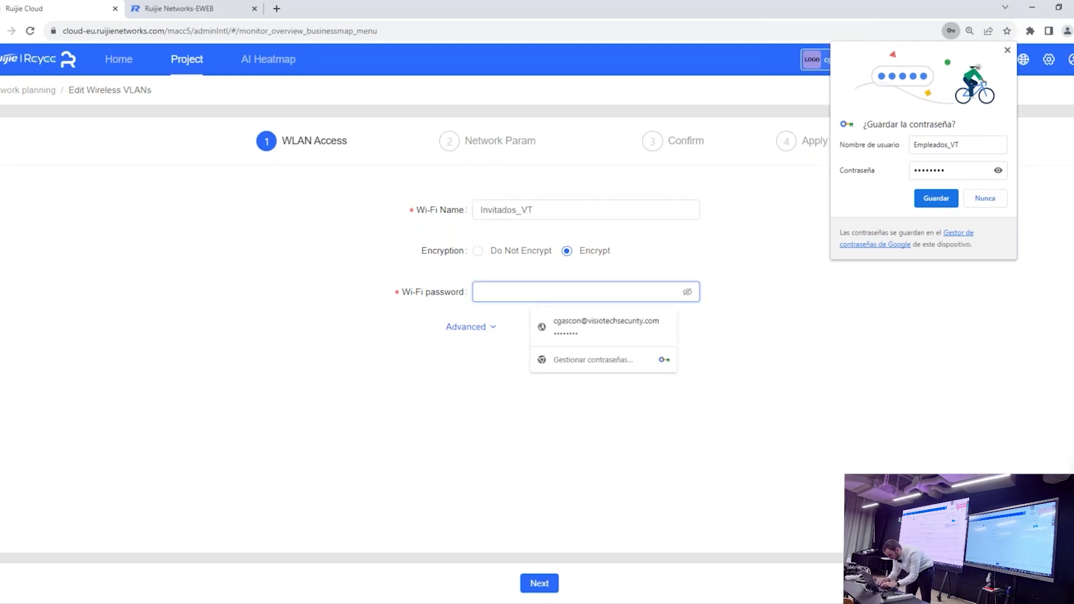
click(606, 326)
click(484, 330)
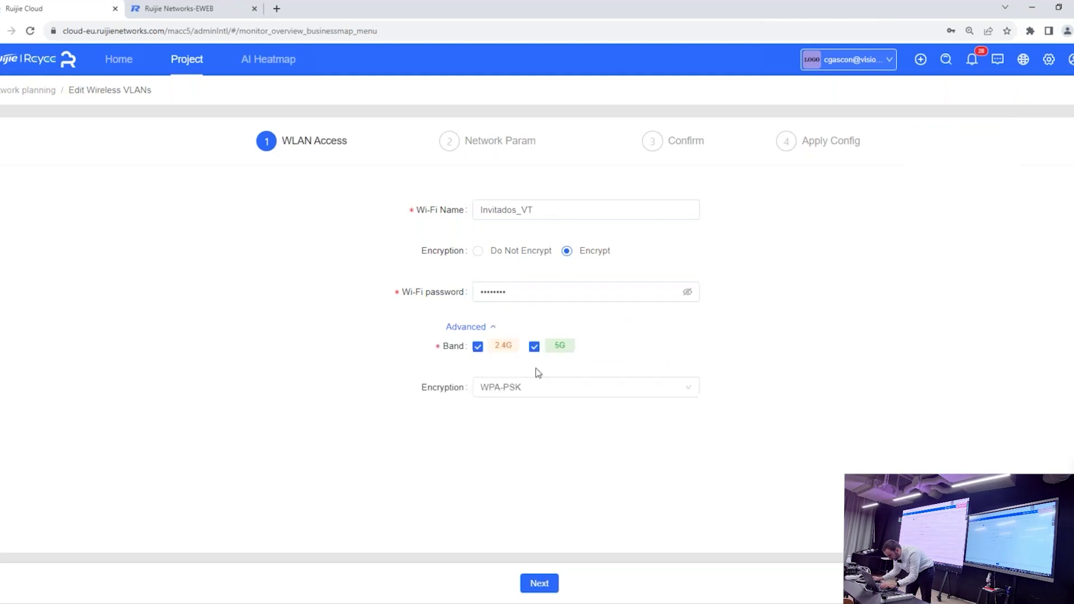
click(533, 387)
click(517, 452)
click(539, 583)
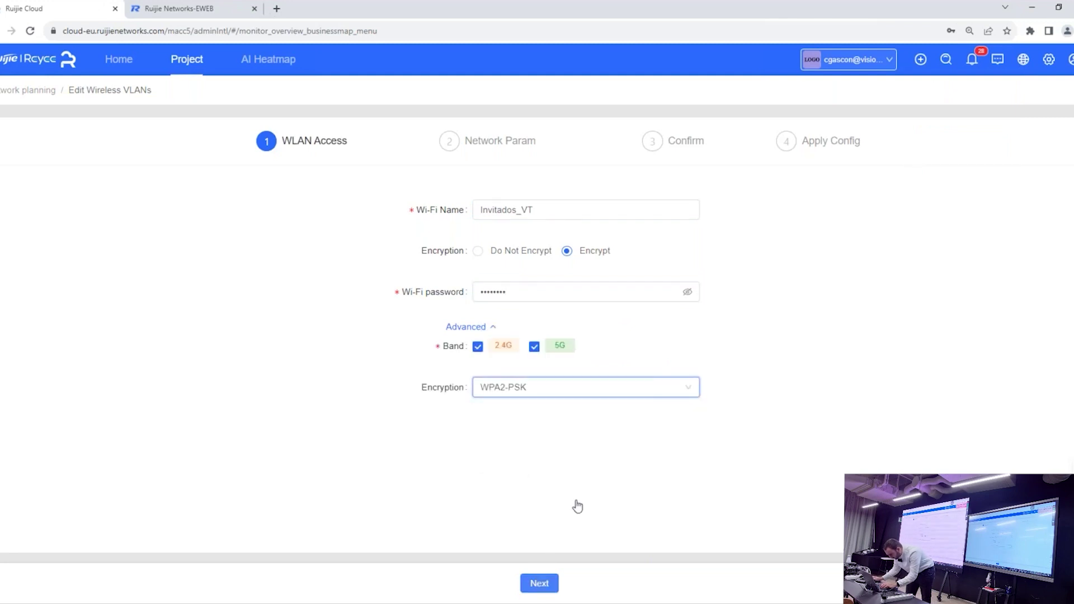
Step: Enter Invitados as the service remark, 20 as the VLAN ID and 192.168.20.1 as the default gateway, and proceed to confirmation
click(528, 207)
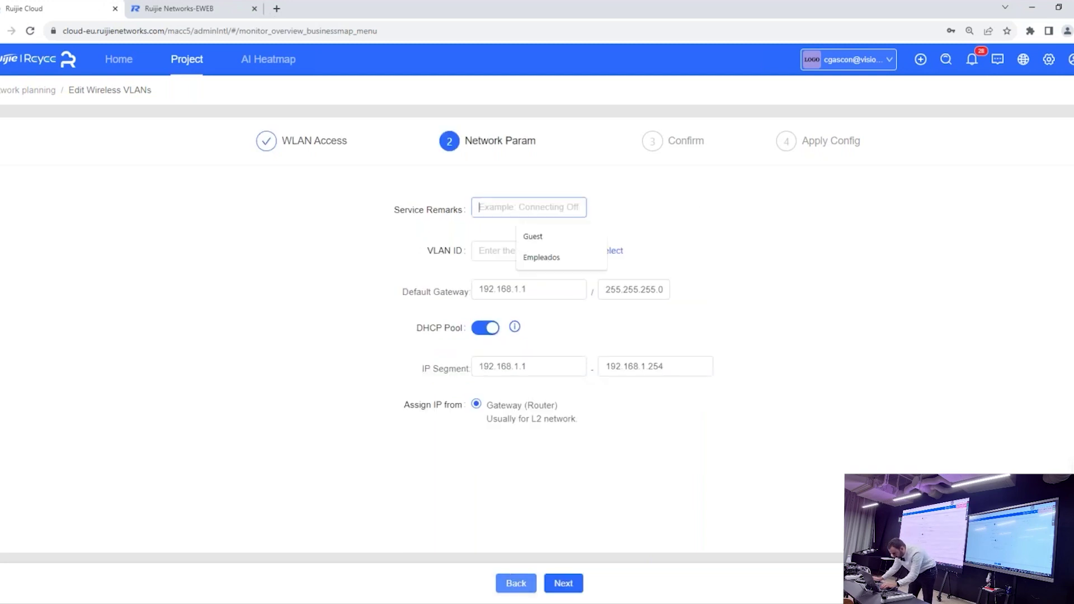
text(Invitados)
key(Tab)
text(20)
key(Tab)
text(192.168.20.1)
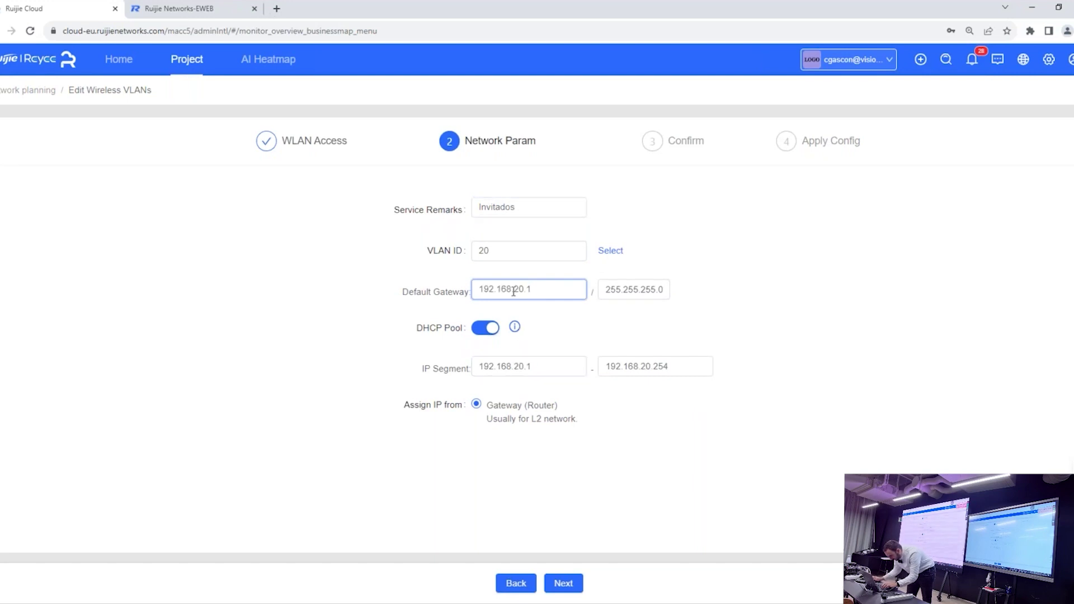
click(562, 585)
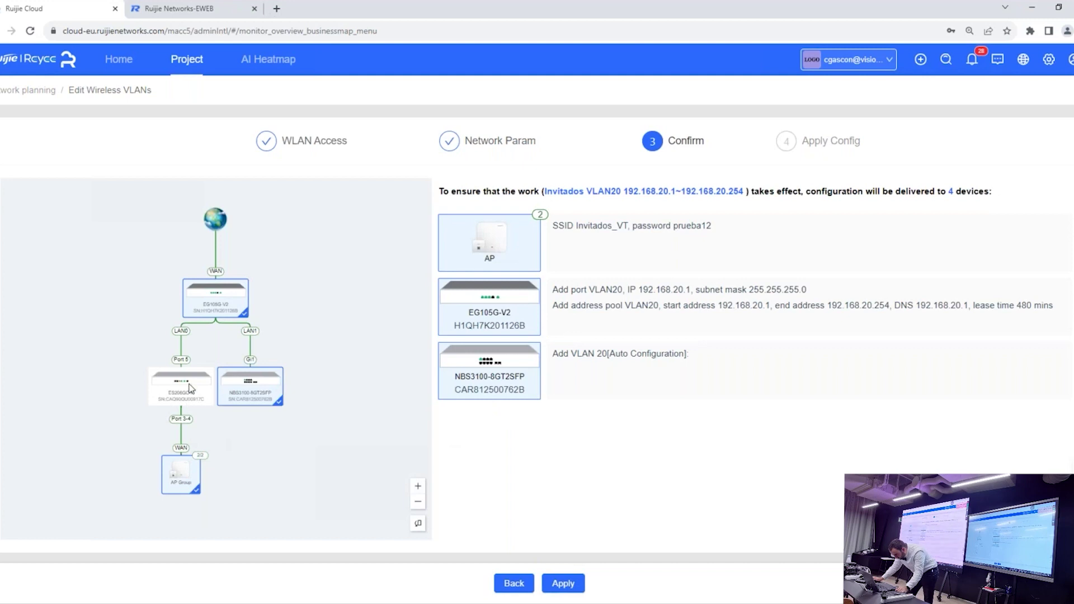
Step: Back out of the VLAN 20 wireless setup and return to the project workspace
click(565, 582)
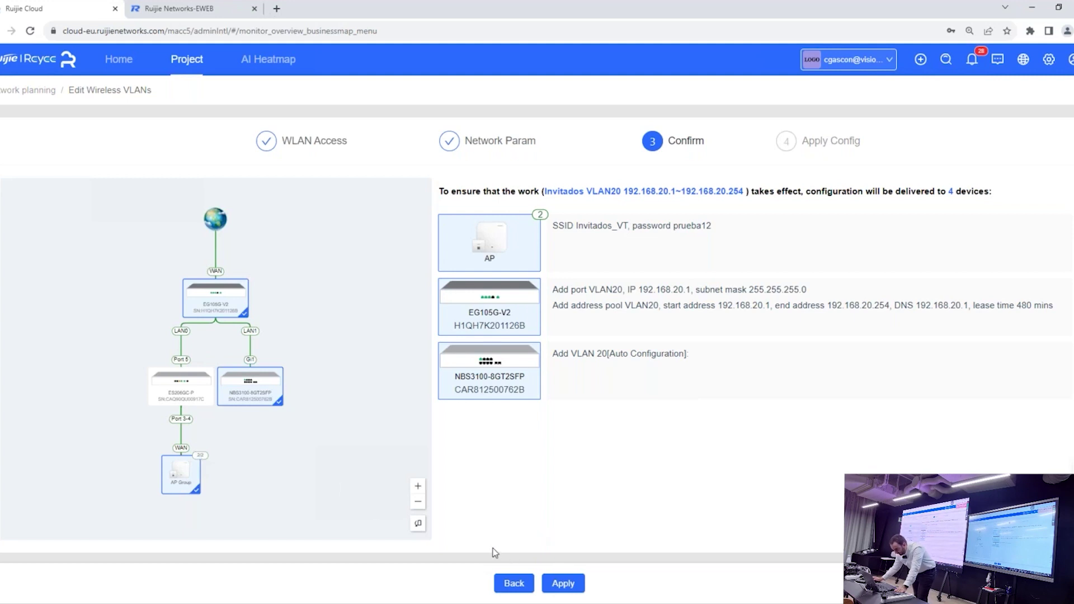
click(514, 583)
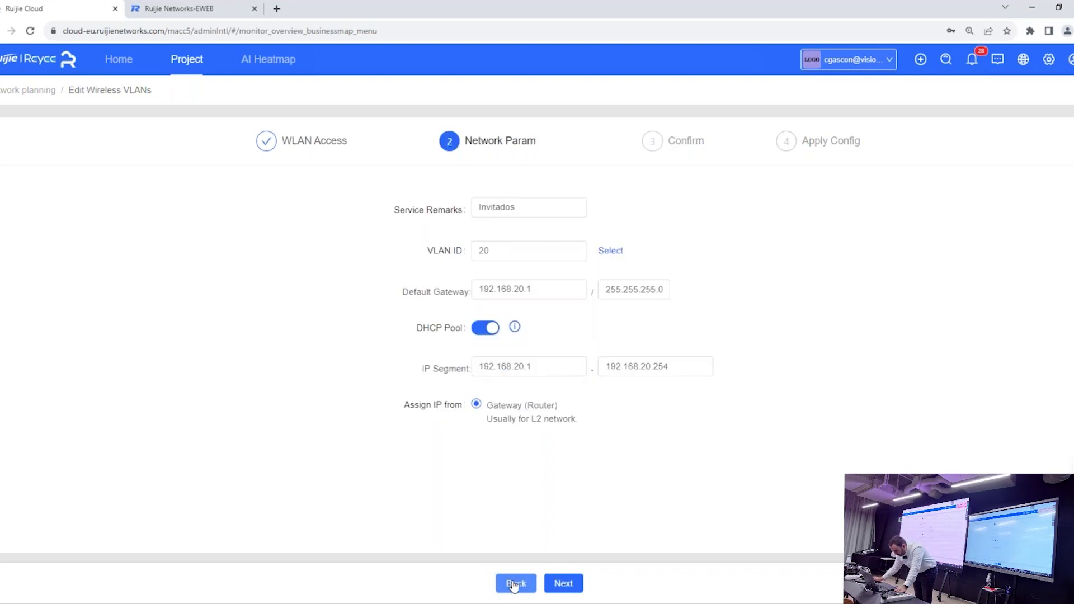
click(515, 584)
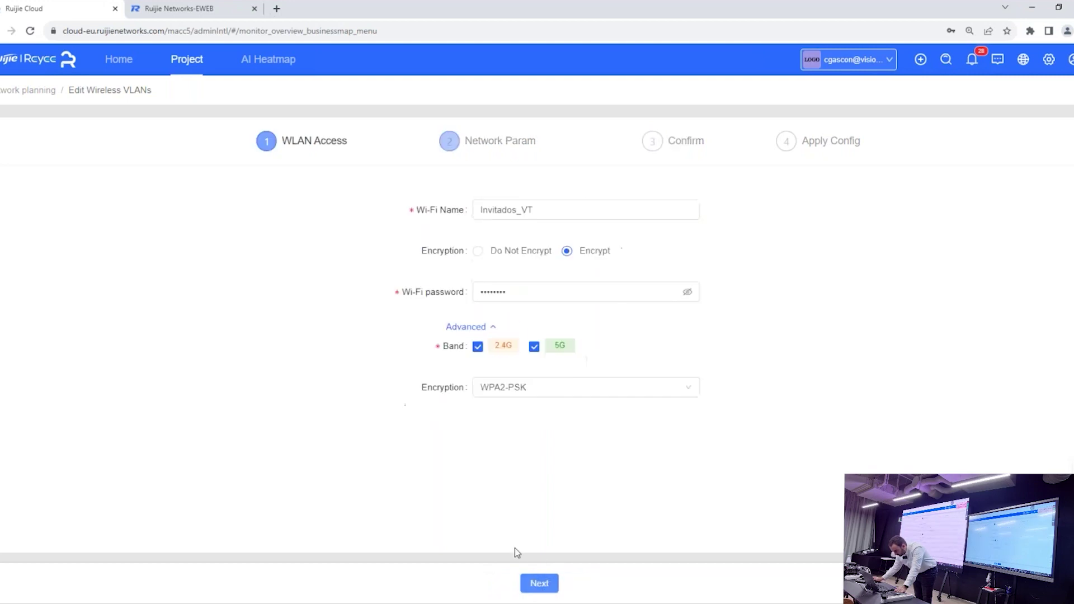
click(191, 65)
Step: Open the project's switch list, decline saving the Wi-Fi password in the browser, and compare the two switch models
mouse_move(58, 307)
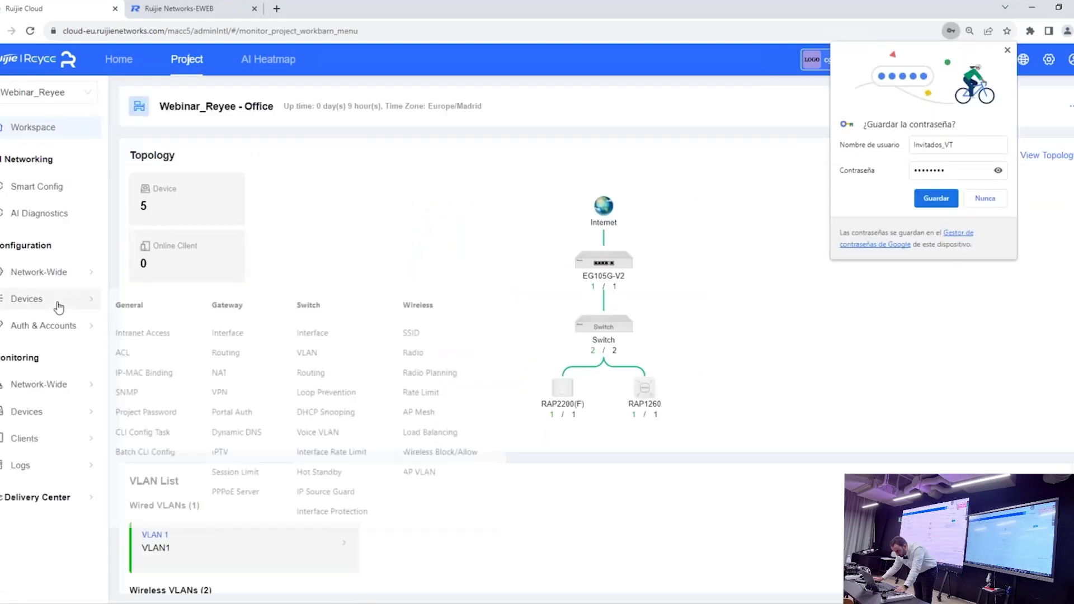
mouse_move(29, 412)
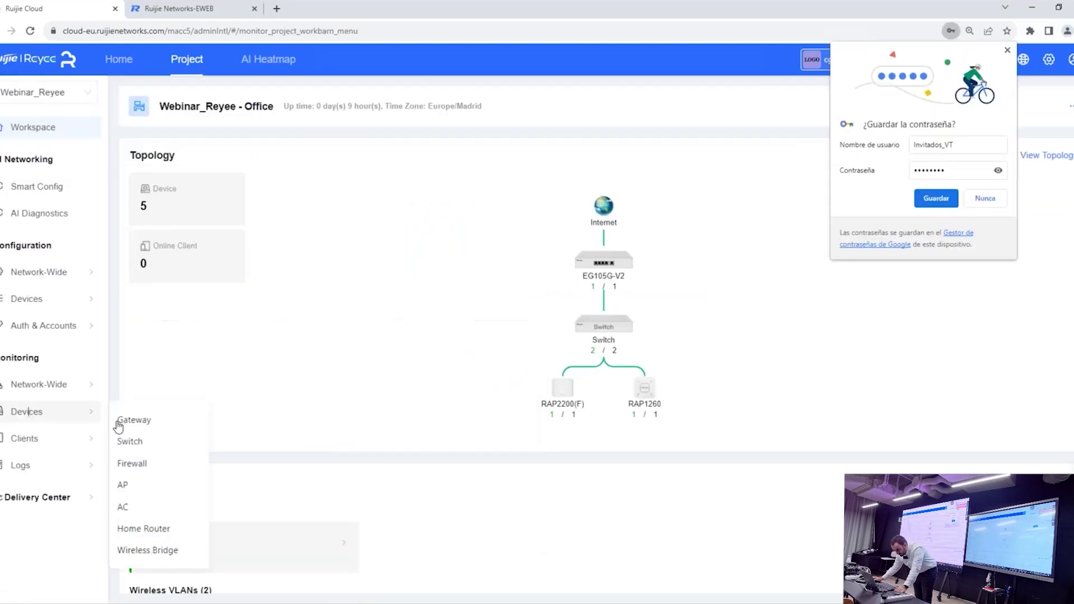
click(149, 442)
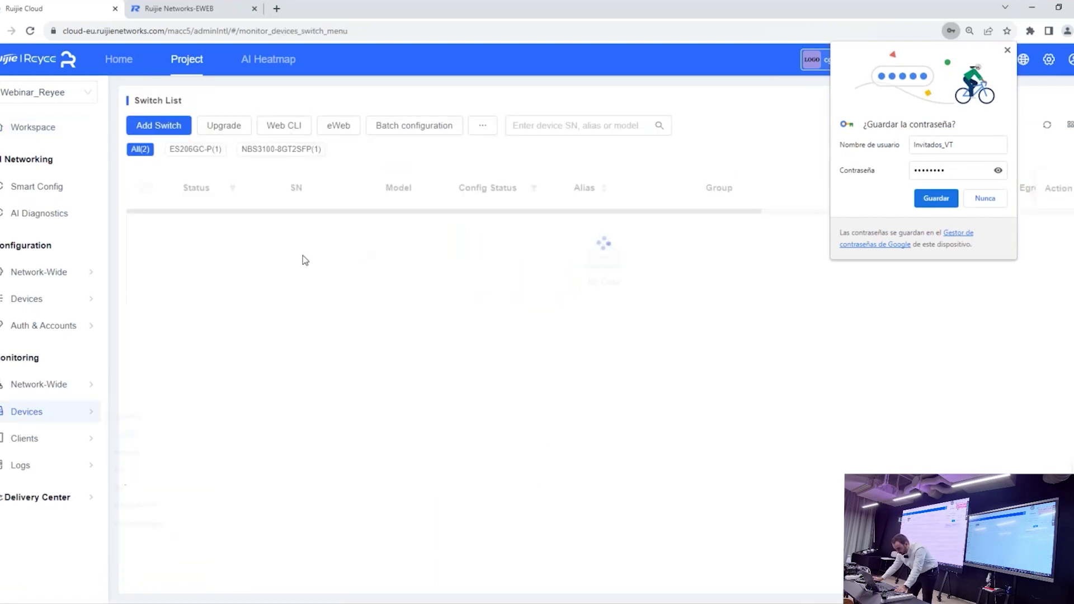
click(985, 199)
drag(378, 224, 427, 226)
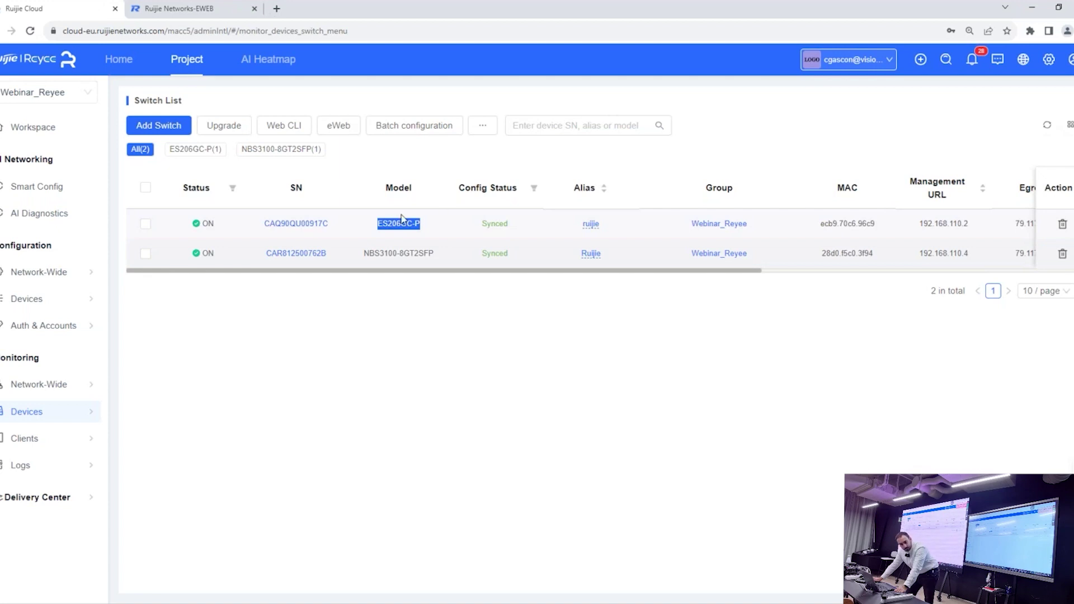
drag(375, 253, 432, 252)
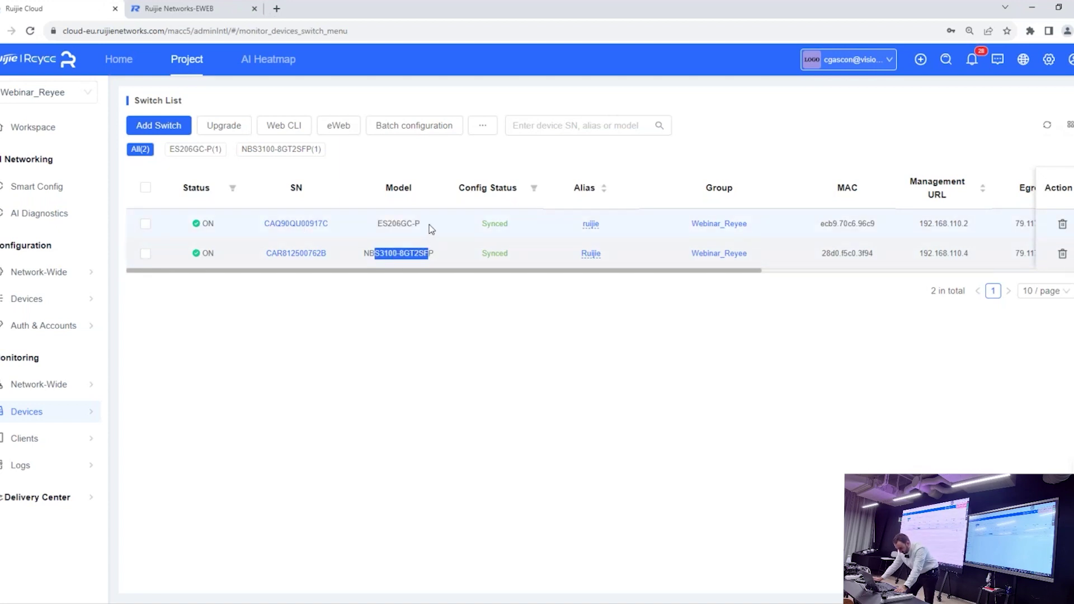
Step: Set the VLAN mode of the ES206GC-P switch to managed mode in its VLAN configuration
click(316, 224)
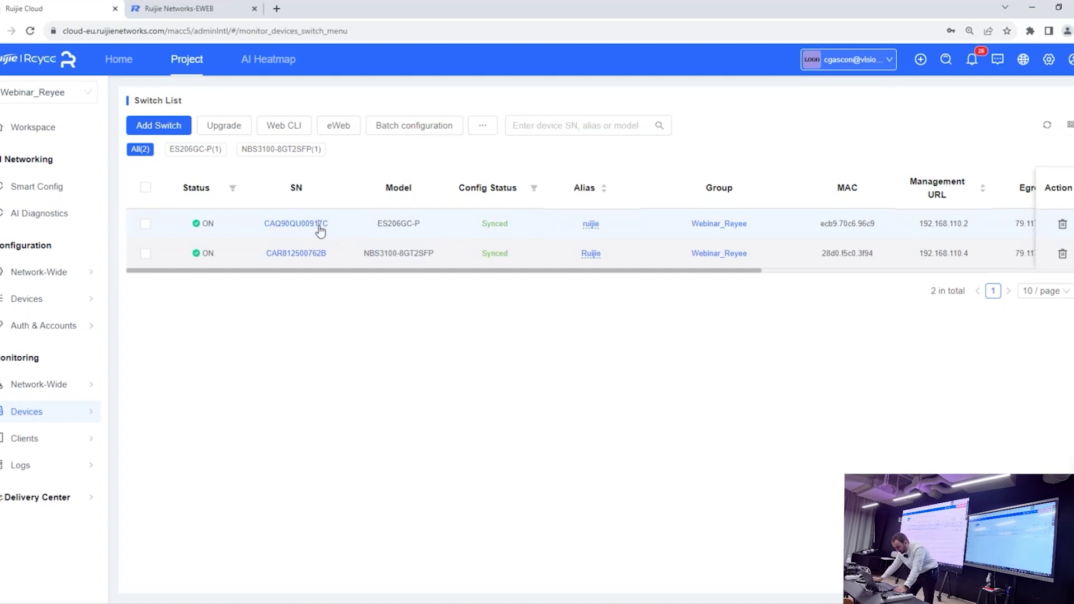
click(319, 226)
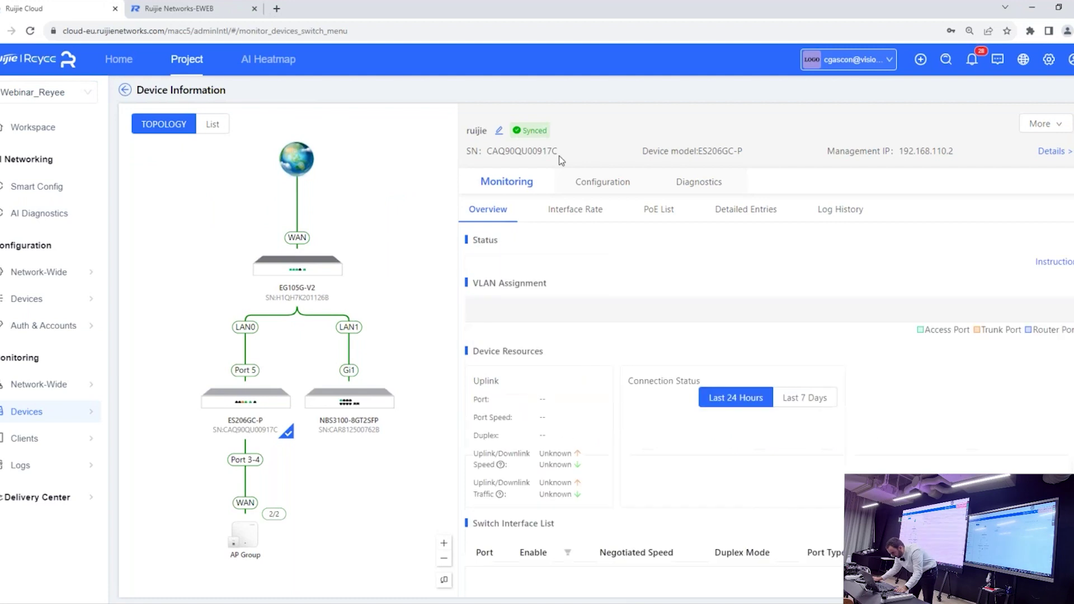
click(602, 180)
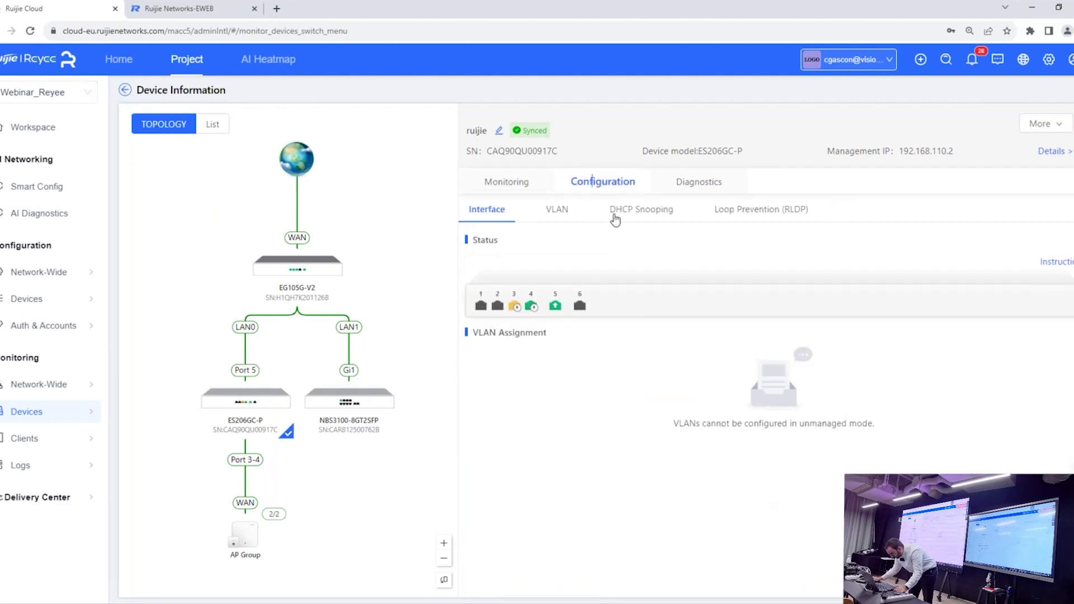
click(560, 218)
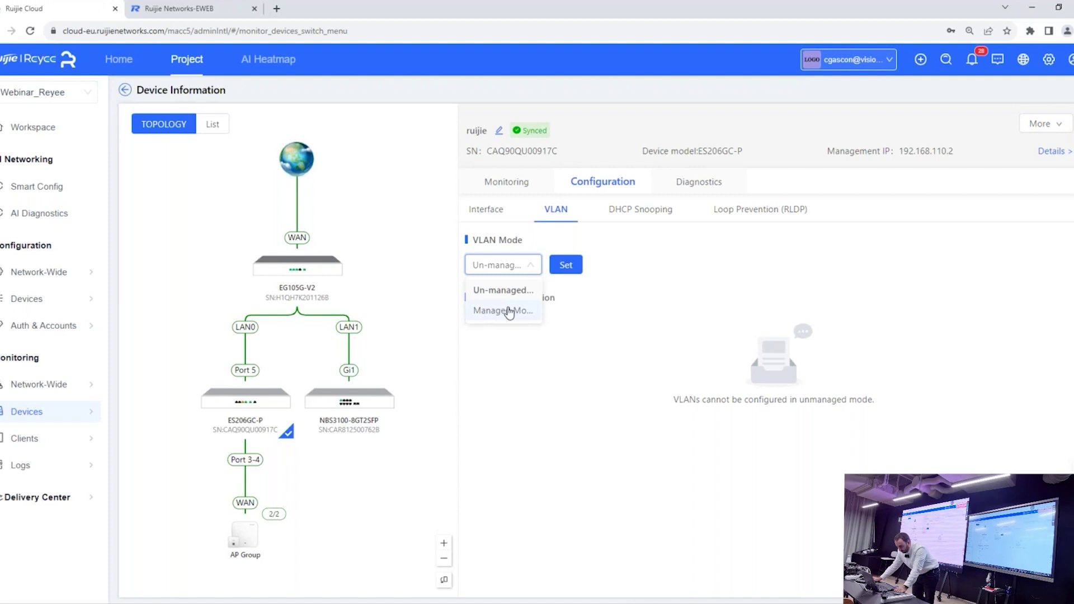
click(509, 311)
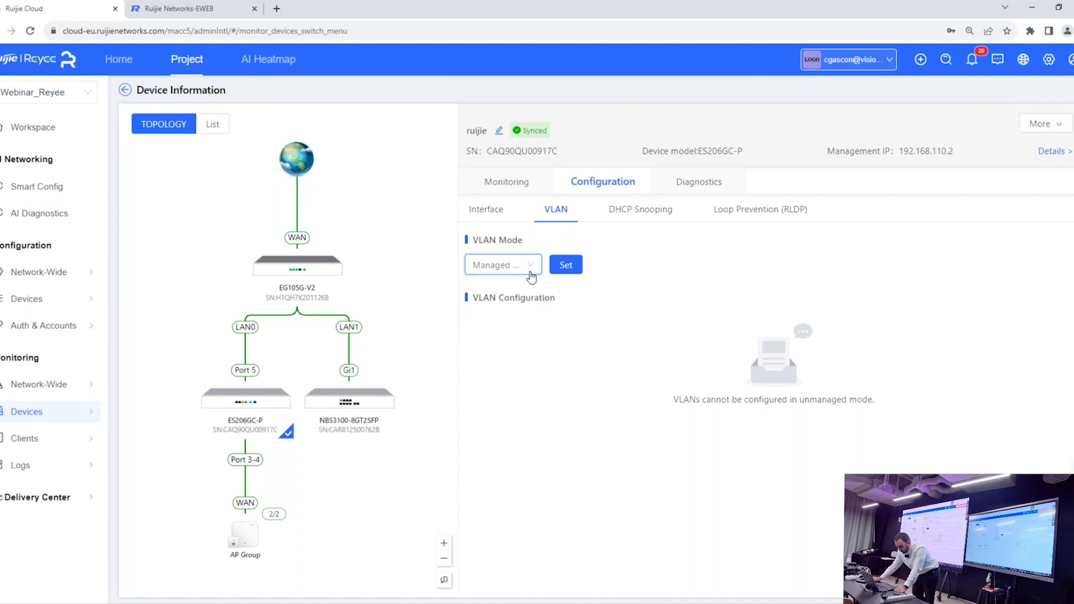
click(566, 266)
click(633, 240)
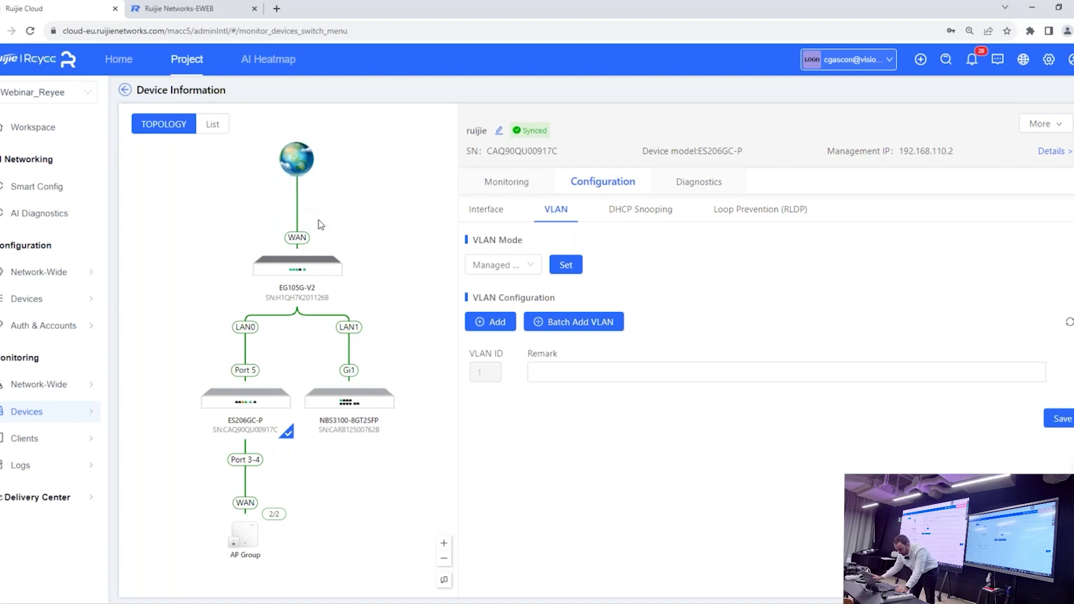
Step: Return to network planning in Smart Config, add a wireless network named Invitados_VT and enter its Wi-Fi password
click(36, 193)
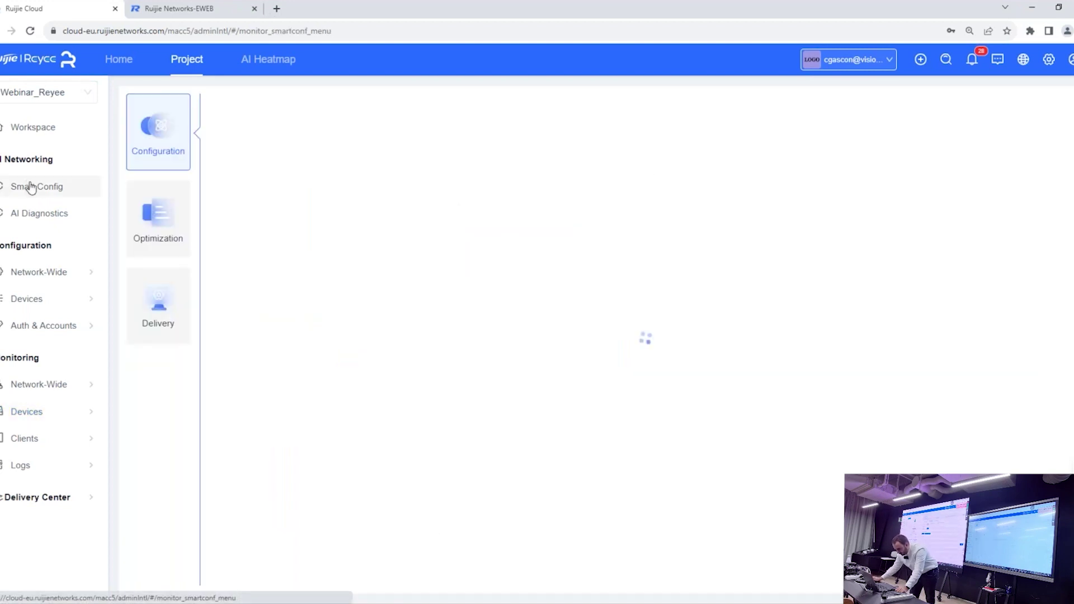
click(430, 153)
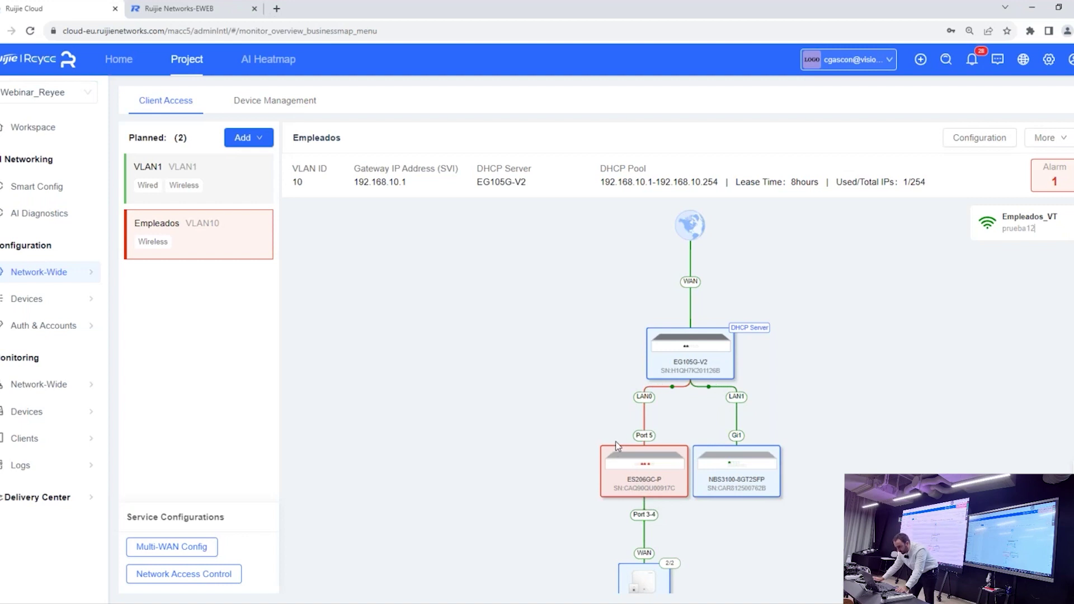
click(244, 139)
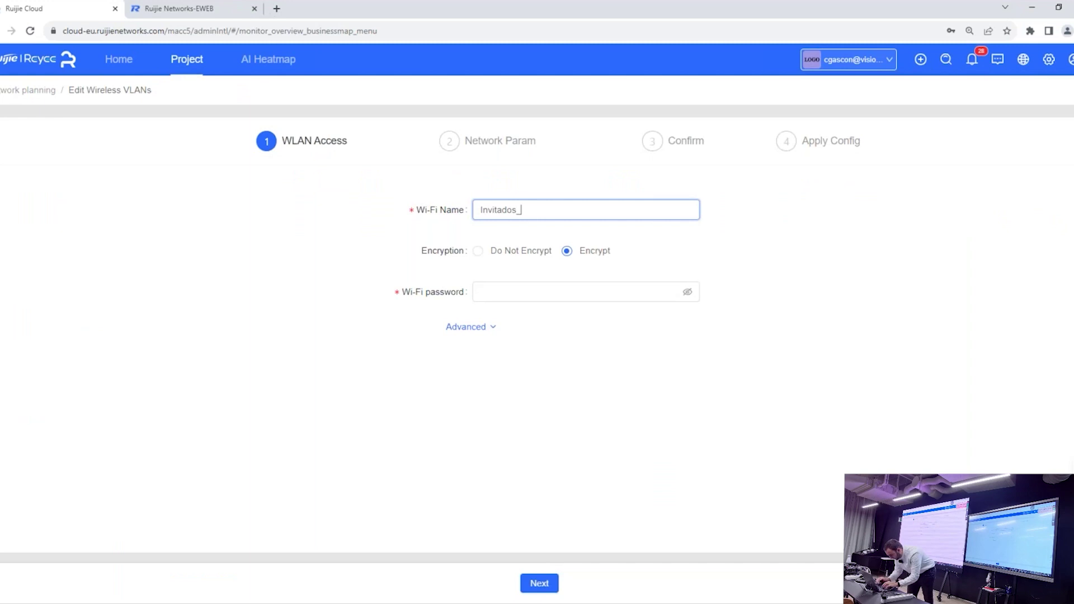
click(500, 299)
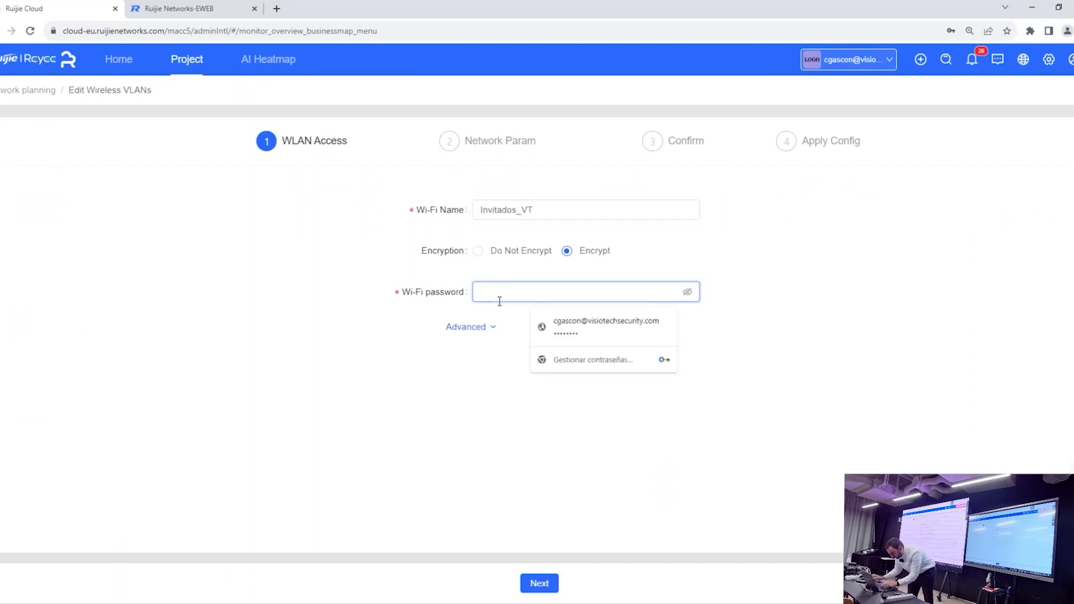
text(••••••)
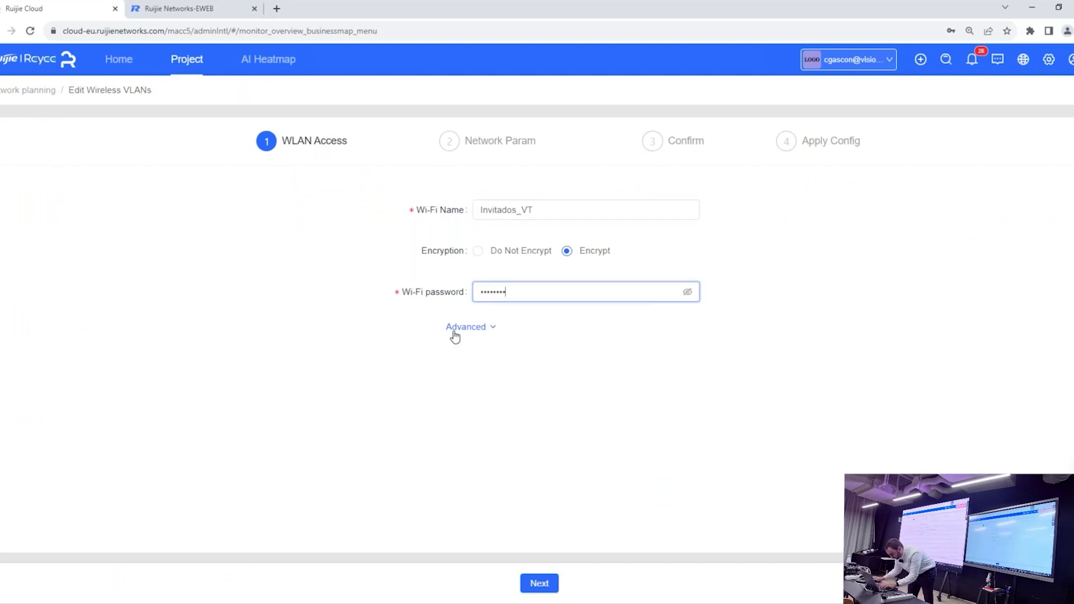
Step: Set the guest network's advanced encryption to WPA2-PSK and proceed to its network parameters
click(455, 330)
click(529, 393)
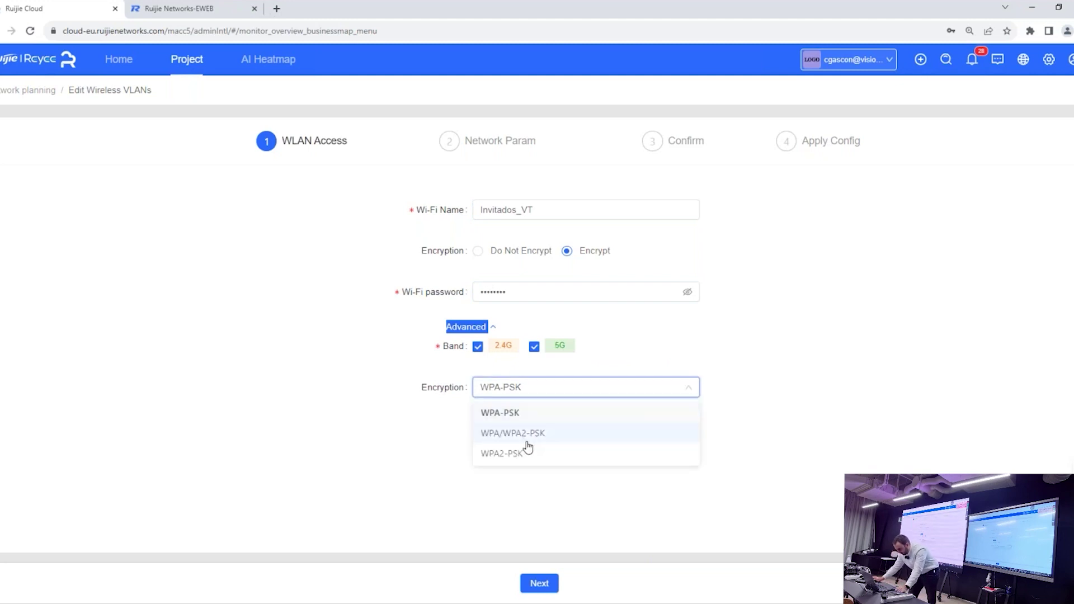
click(526, 455)
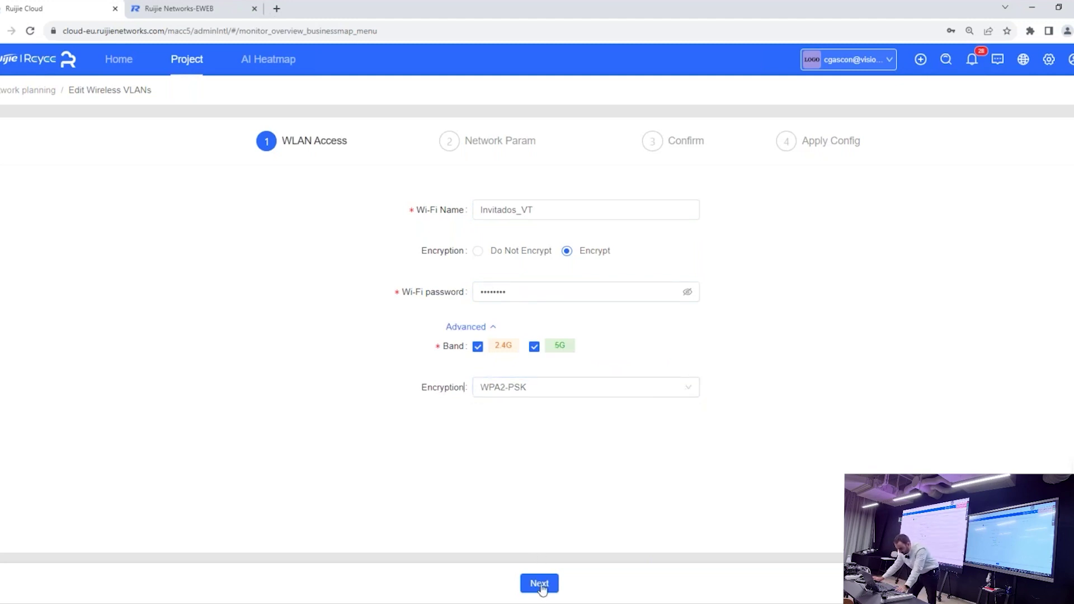
click(540, 583)
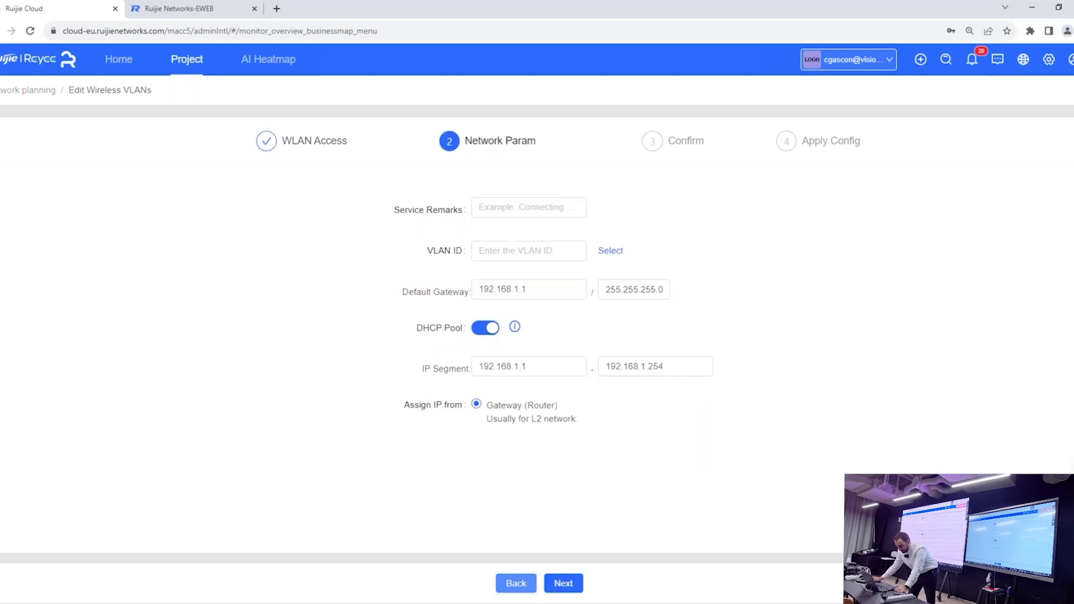
Step: Enter Invitados as the service remark, 20 as the VLAN ID and 192.168.20.1 as the default gateway
click(509, 201)
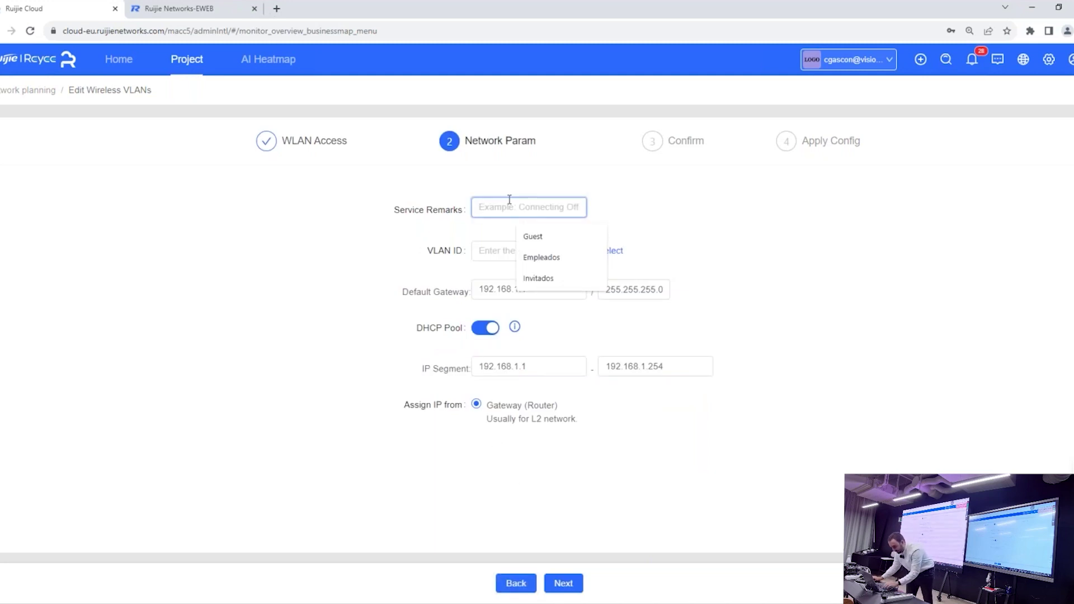
text(Invitgad)
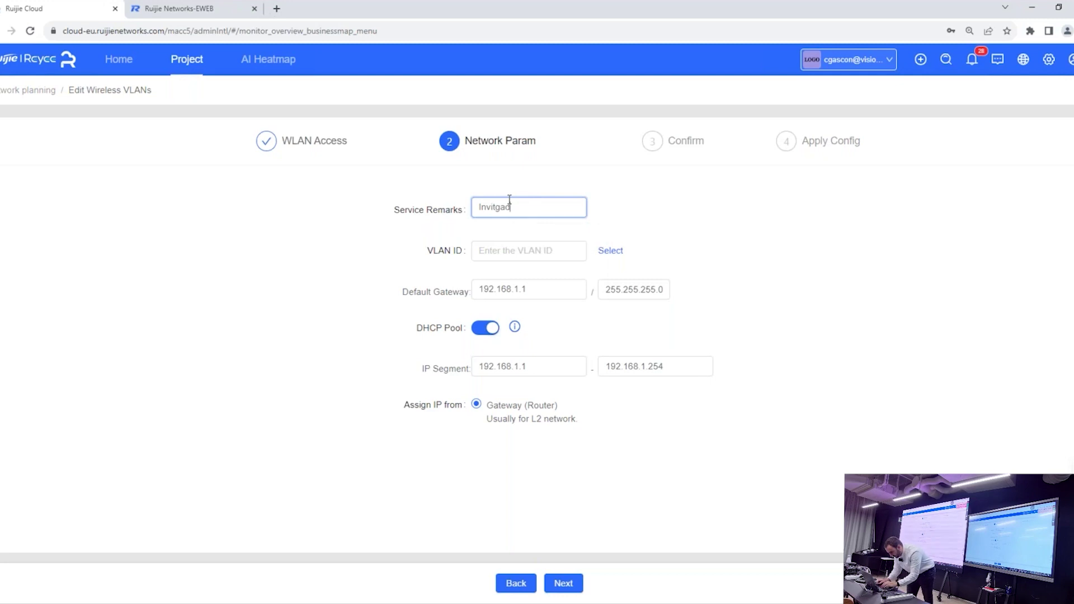
key(BackSpace)
key(BackSpace)
key(BackSpace)
text(ados)
key(Tab)
text(20)
key(Tab)
key(Tab)
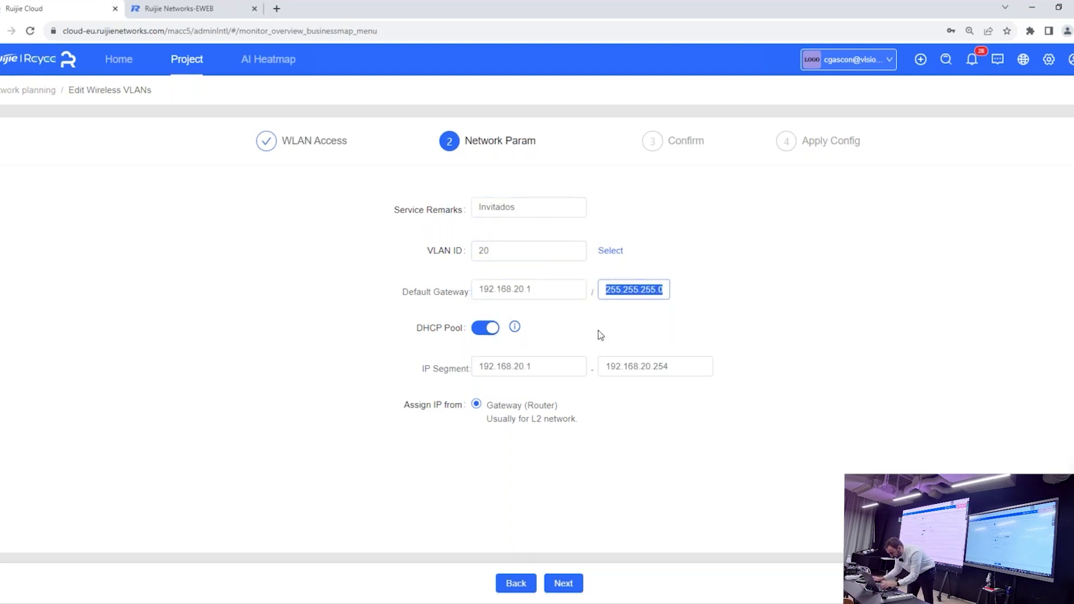
Step: Confirm the Invitados VLAN 20 parameters, deliver the configuration to the devices and dismiss the AP port-planning tip
key(Tab)
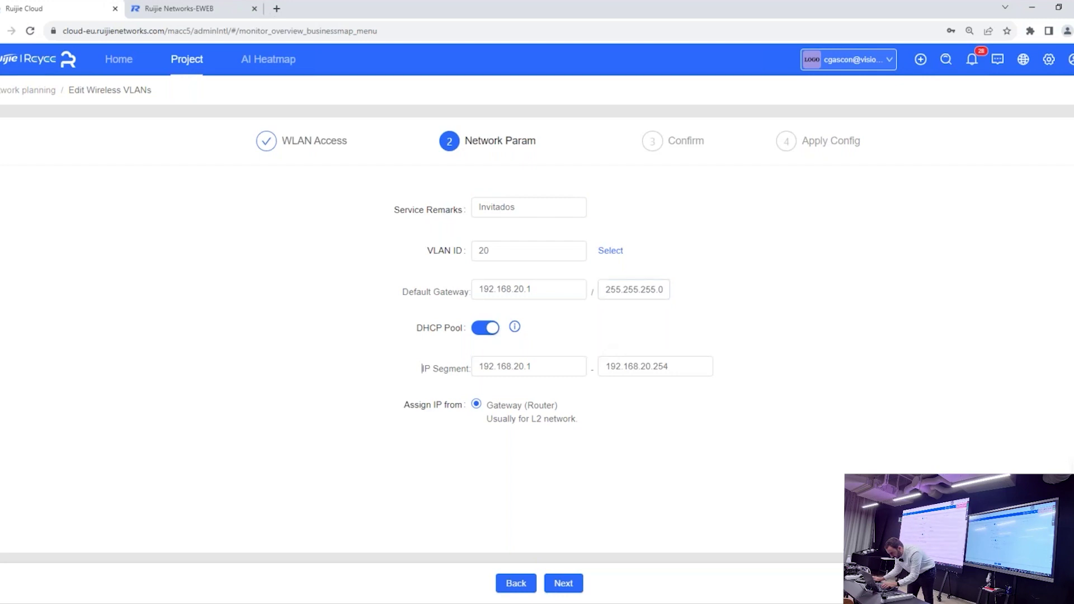
click(570, 579)
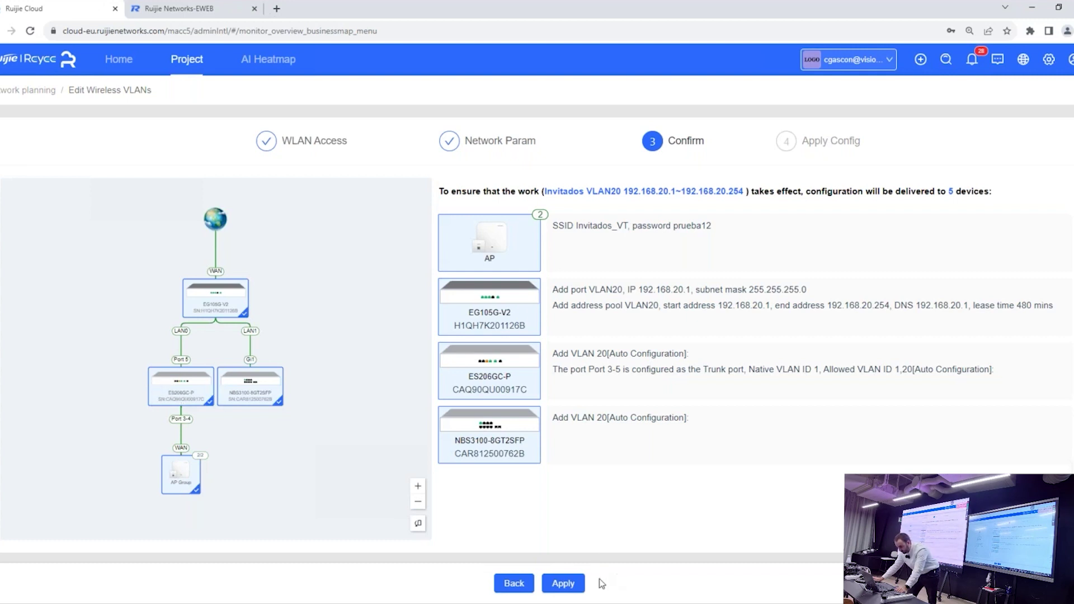
click(563, 583)
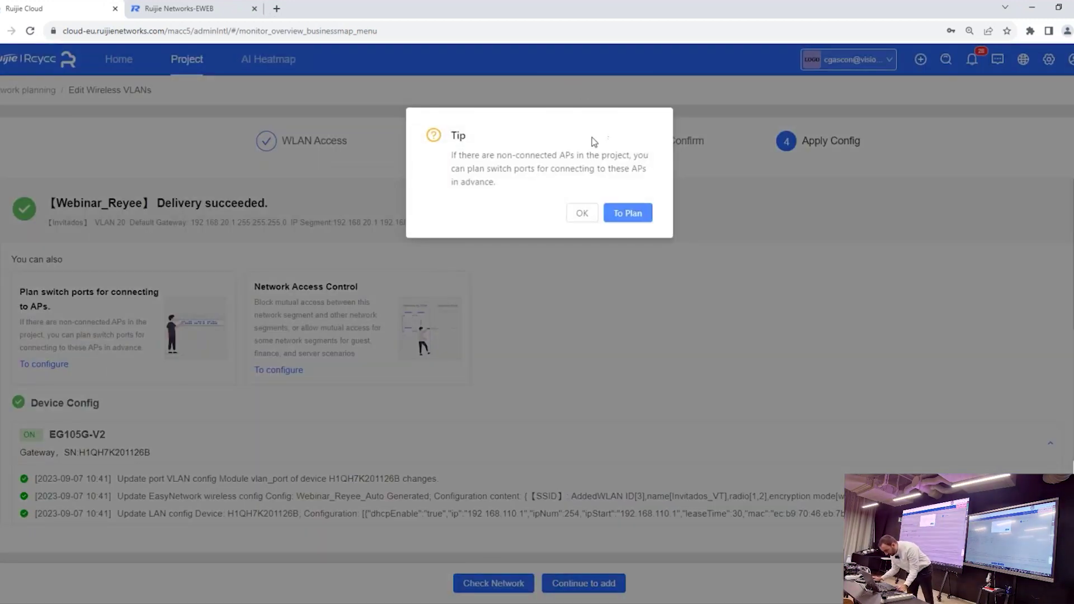
click(580, 212)
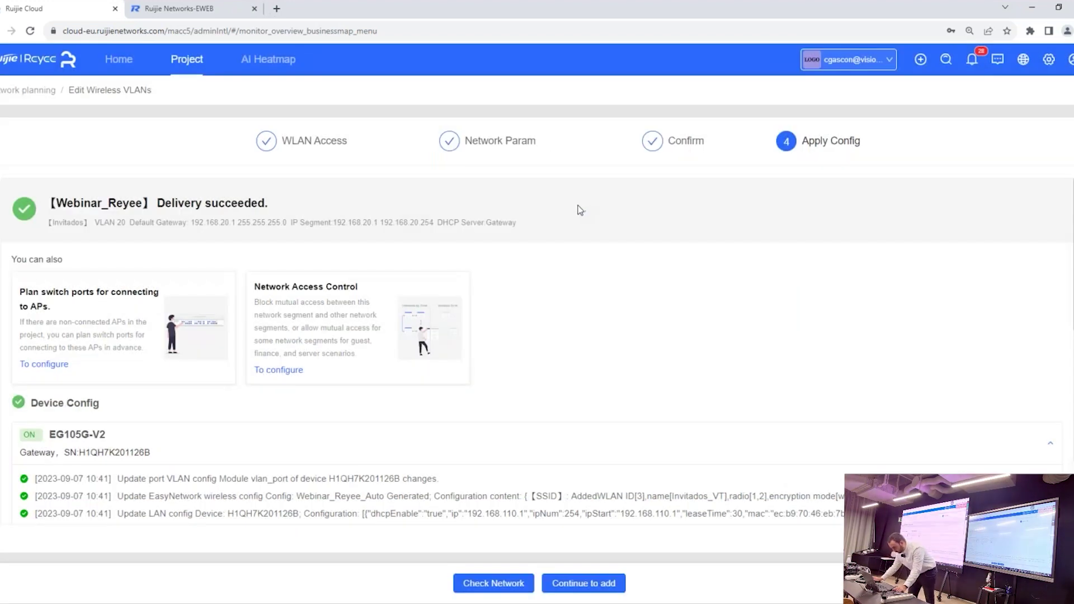
Step: Check the deployed network, inspect the ES206GC-P switch in the Empleados VLAN 10 topology and open its device details
click(493, 582)
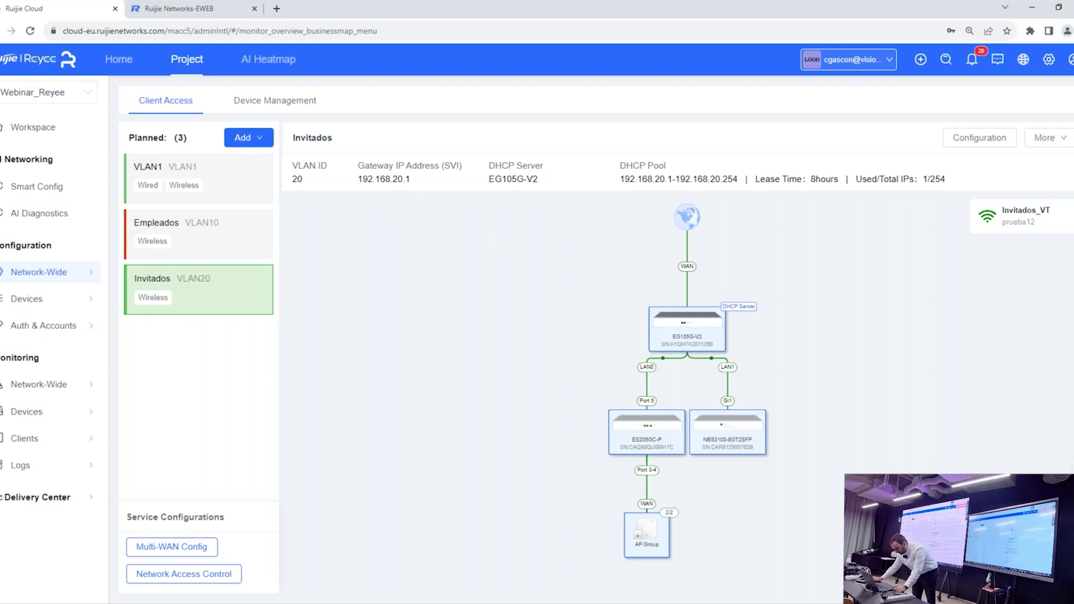
click(236, 244)
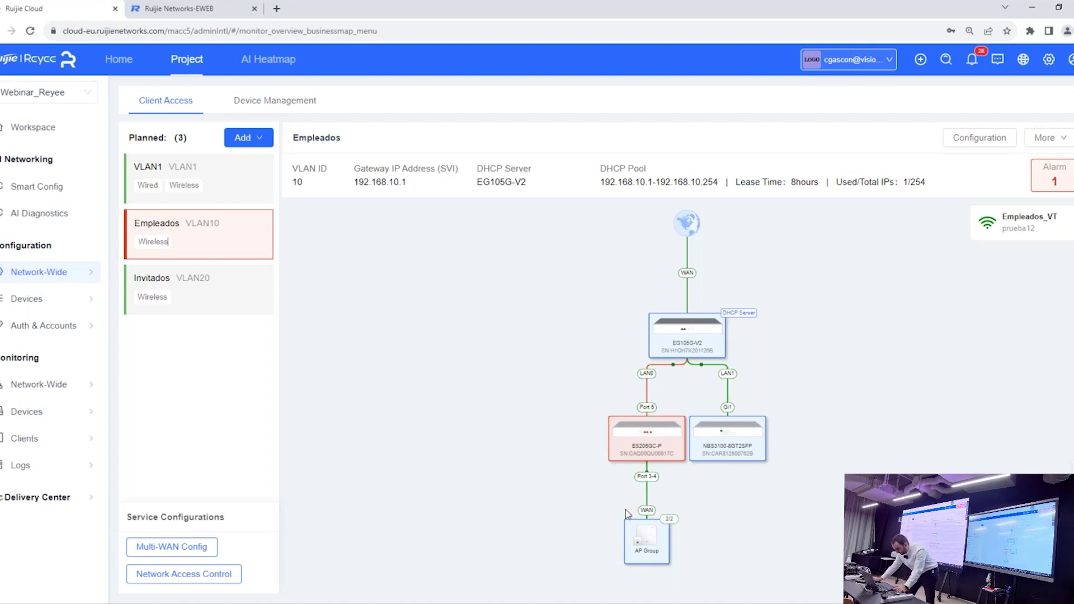
click(653, 446)
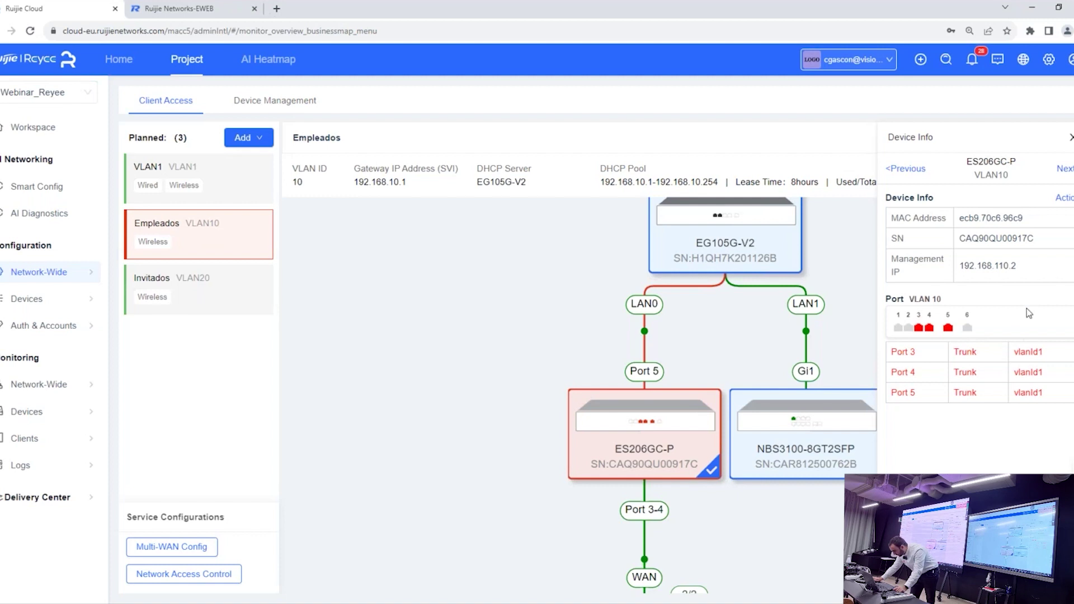
click(1059, 199)
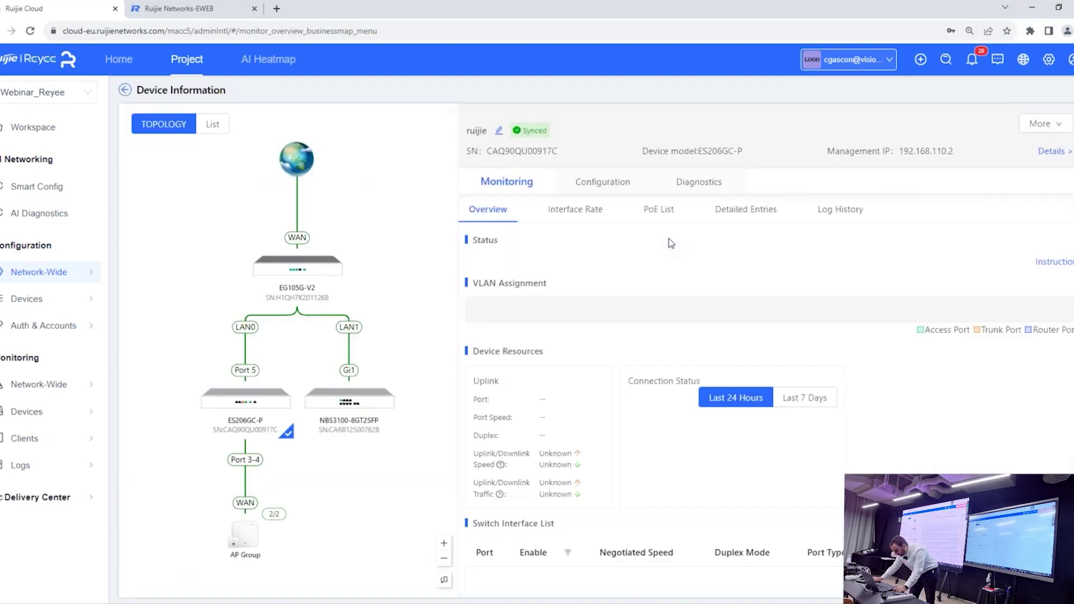
Step: Return to network planning through Smart Config and handle the alarm on the Empleados VLAN 10 network
click(72, 186)
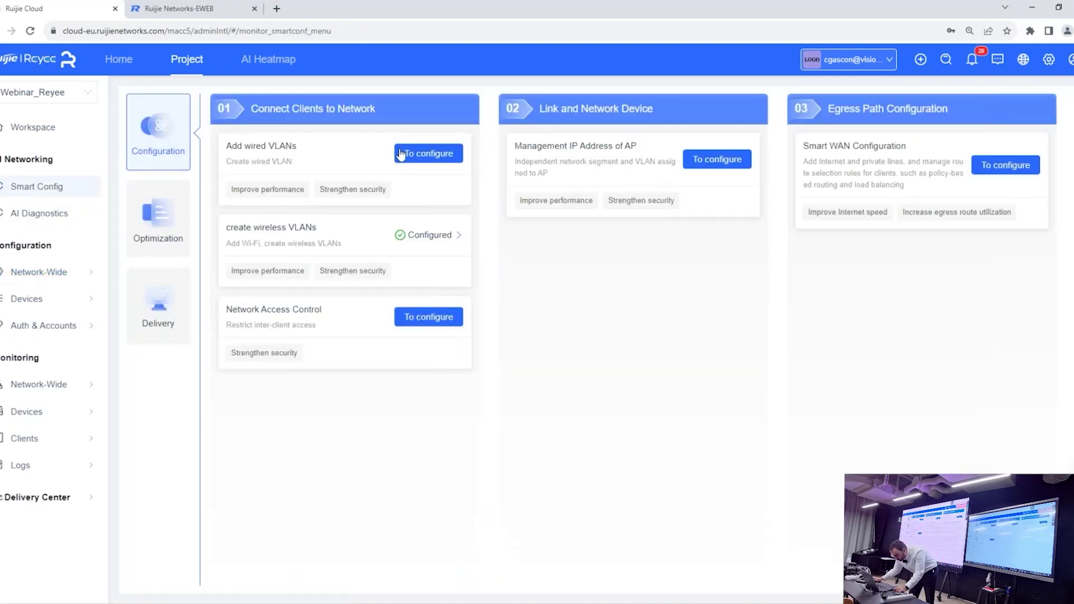
click(412, 149)
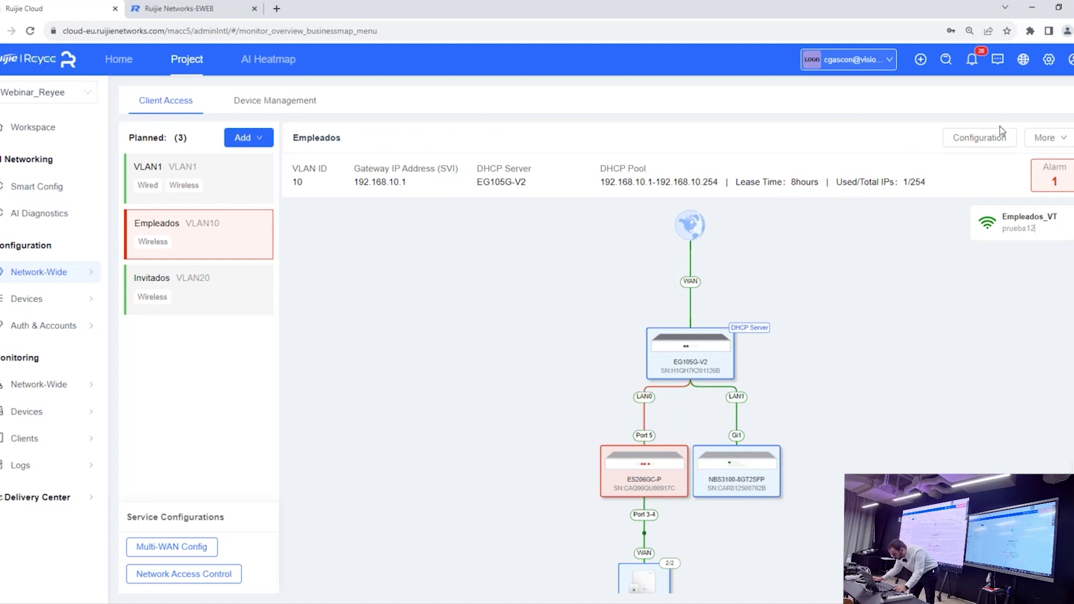
click(1040, 177)
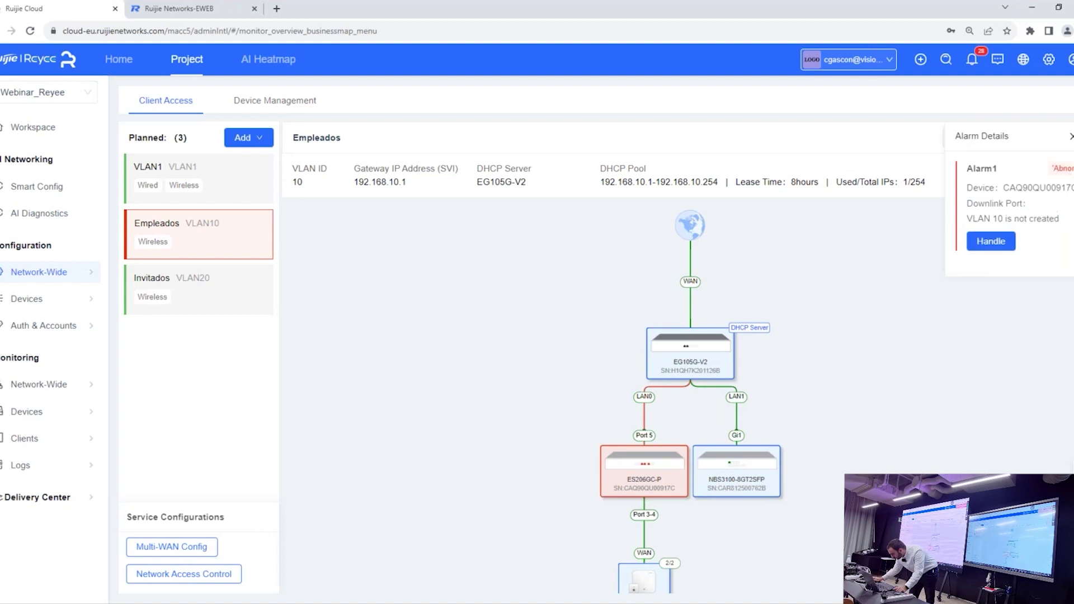
click(989, 245)
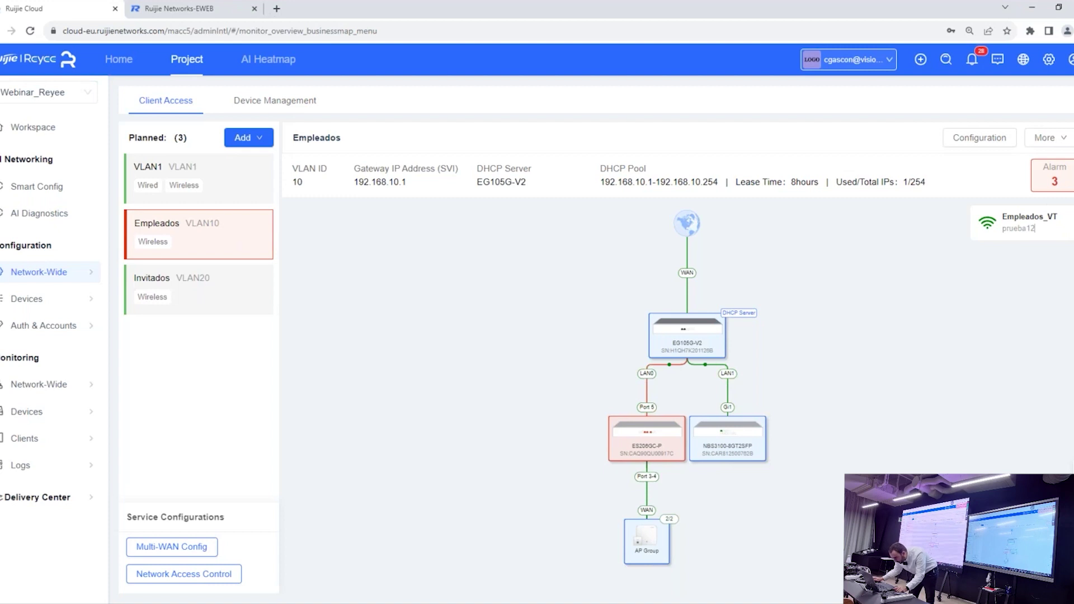
Step: Review the VLAN 10 ports of the ES206GC-P switch and open its interface configuration
click(654, 454)
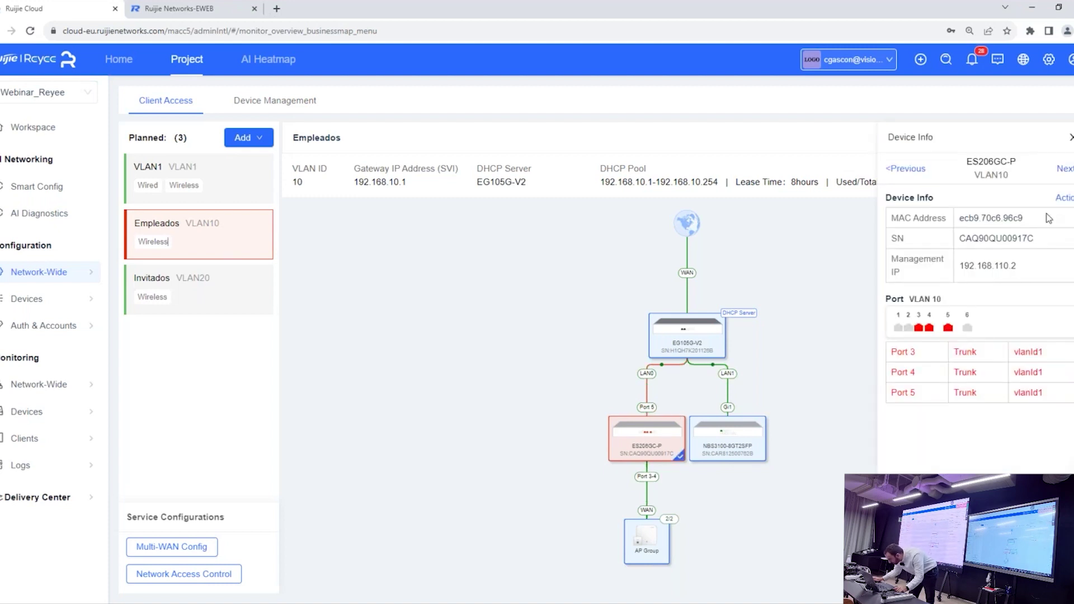
click(1065, 198)
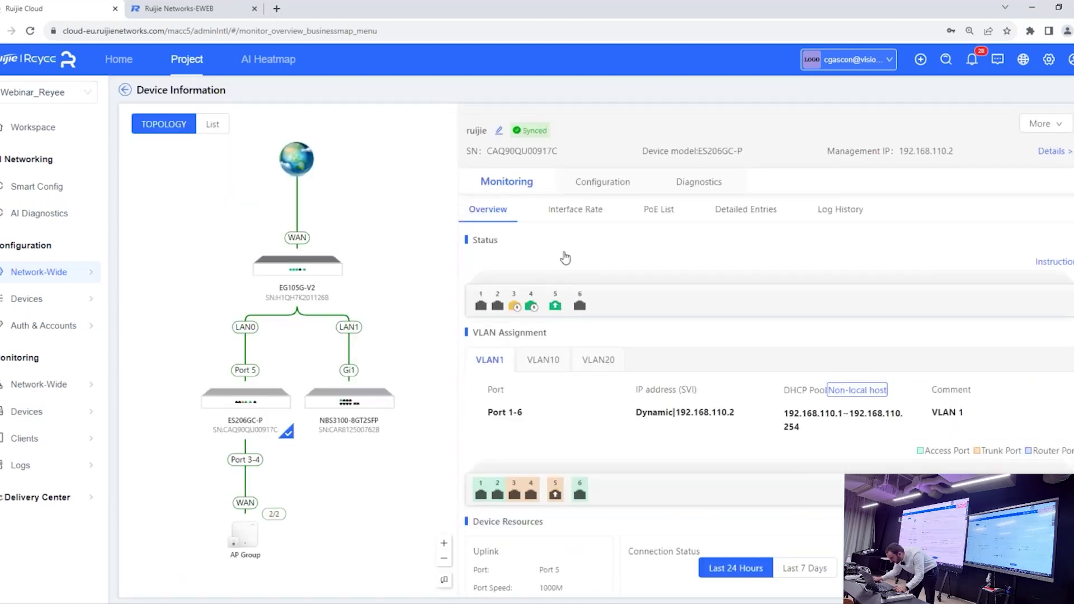
click(632, 183)
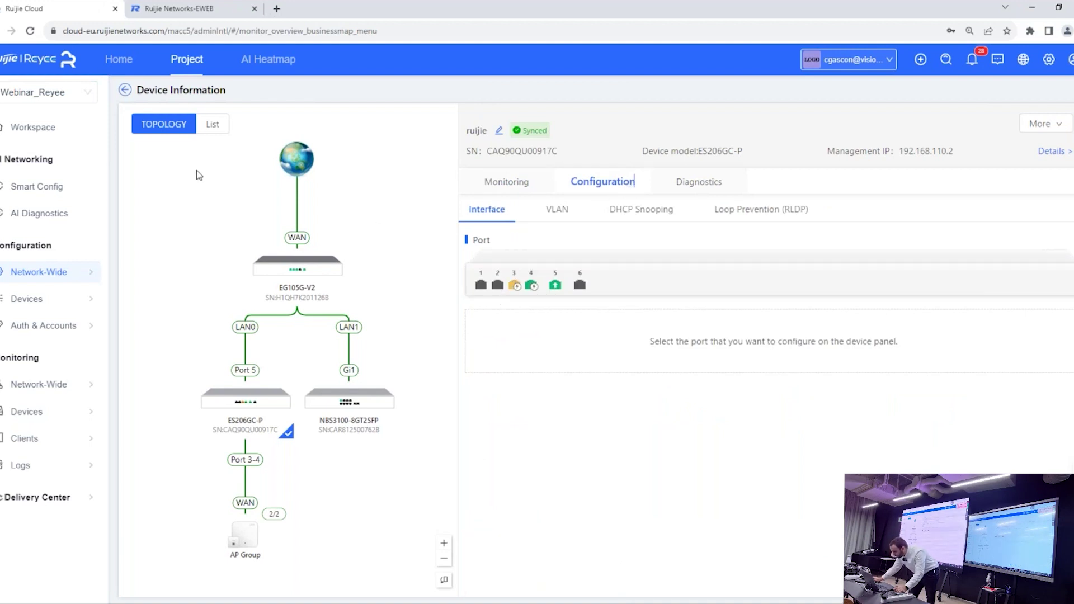
Step: Run AI Diagnostics on the project and open the details of the VLAN Not Configured on Switch fault
click(82, 219)
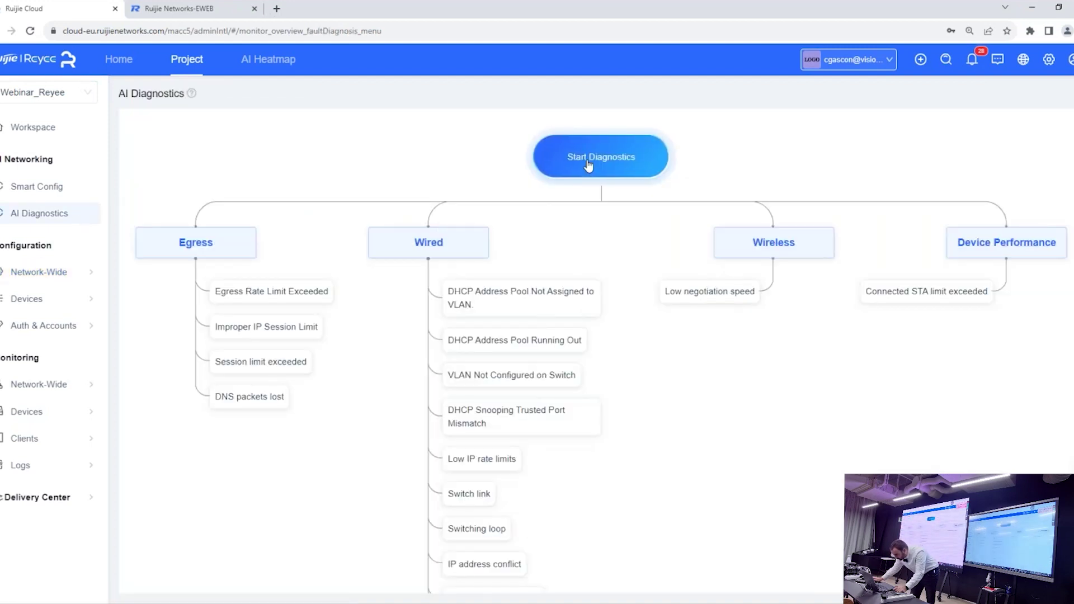
click(580, 158)
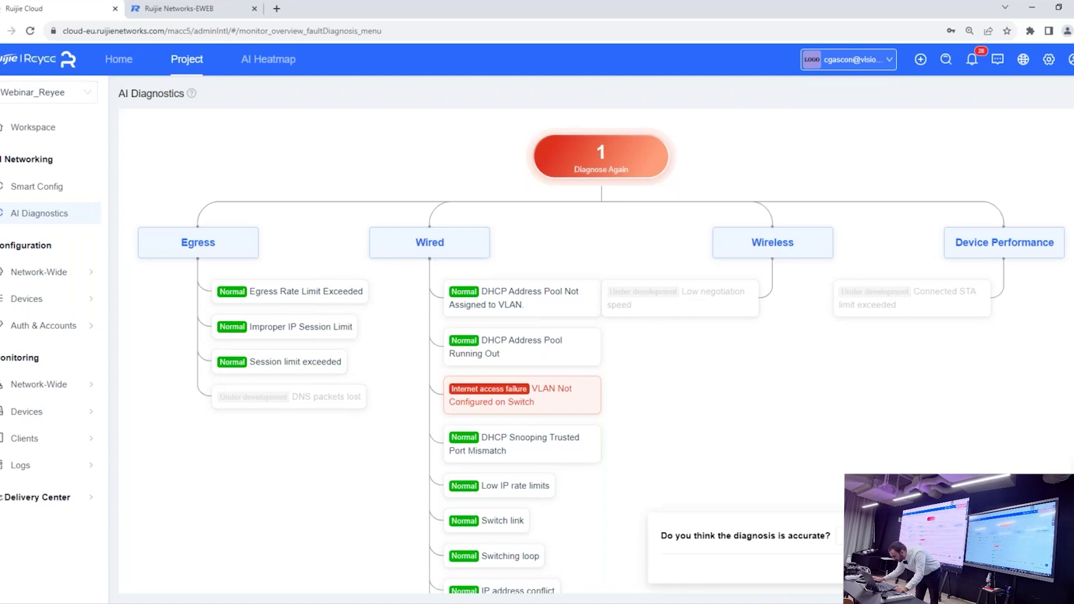
click(541, 400)
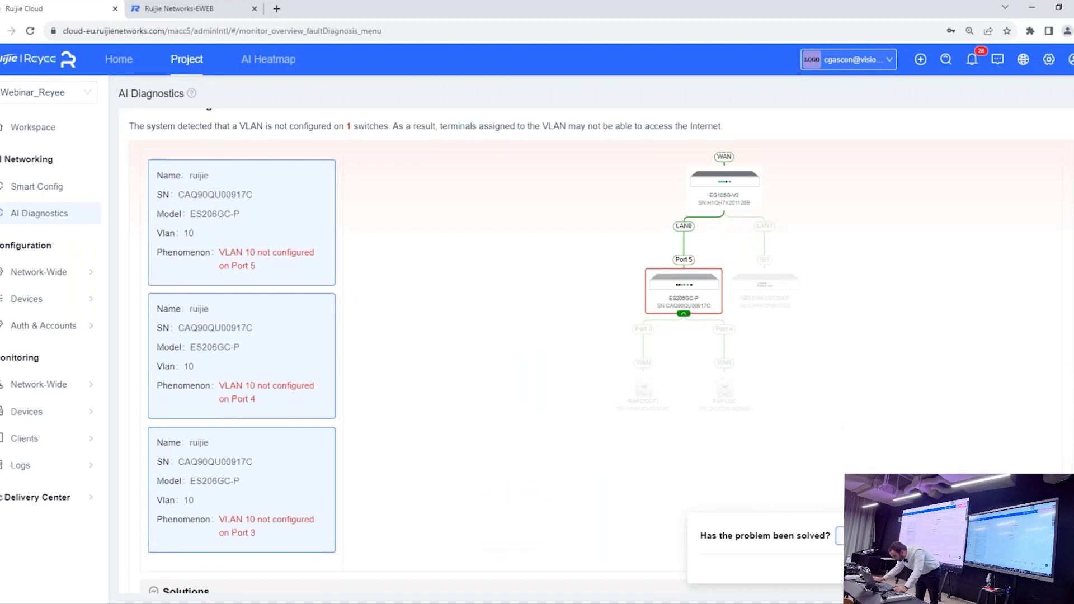
click(856, 535)
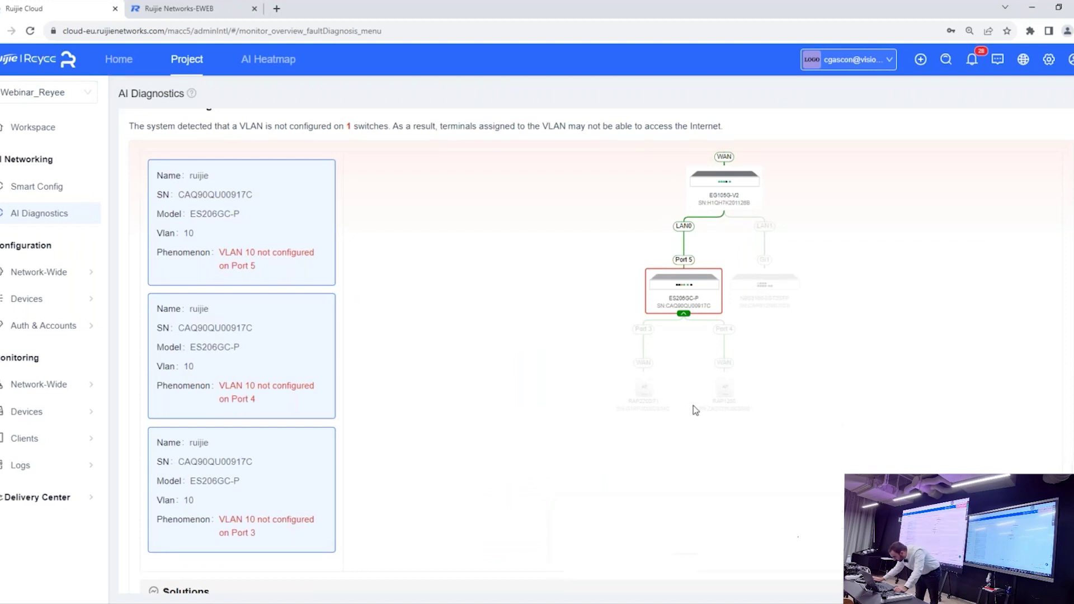
Step: Apply the suggested solution to configure VLAN 10 on ports 3, 4 and 5 of the ES206GC-P switch
scroll(301, 422, down, 2)
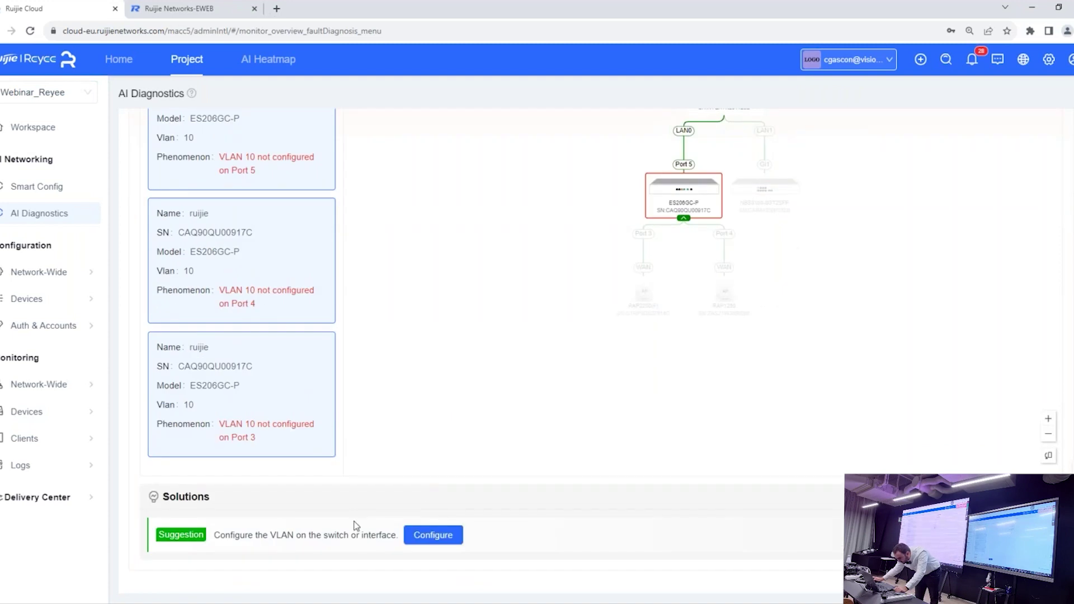
click(438, 536)
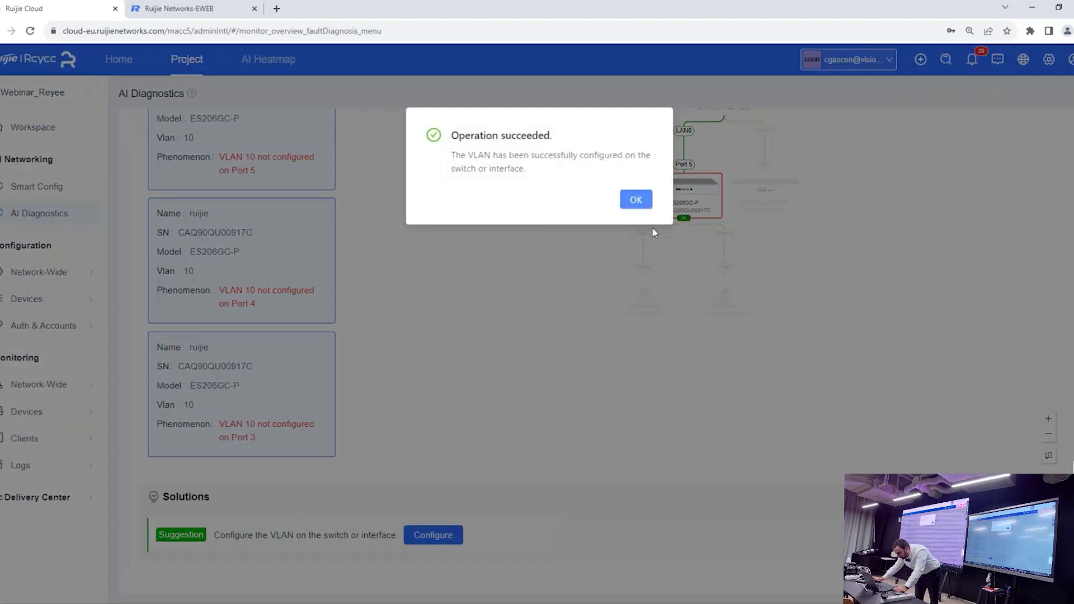
click(636, 203)
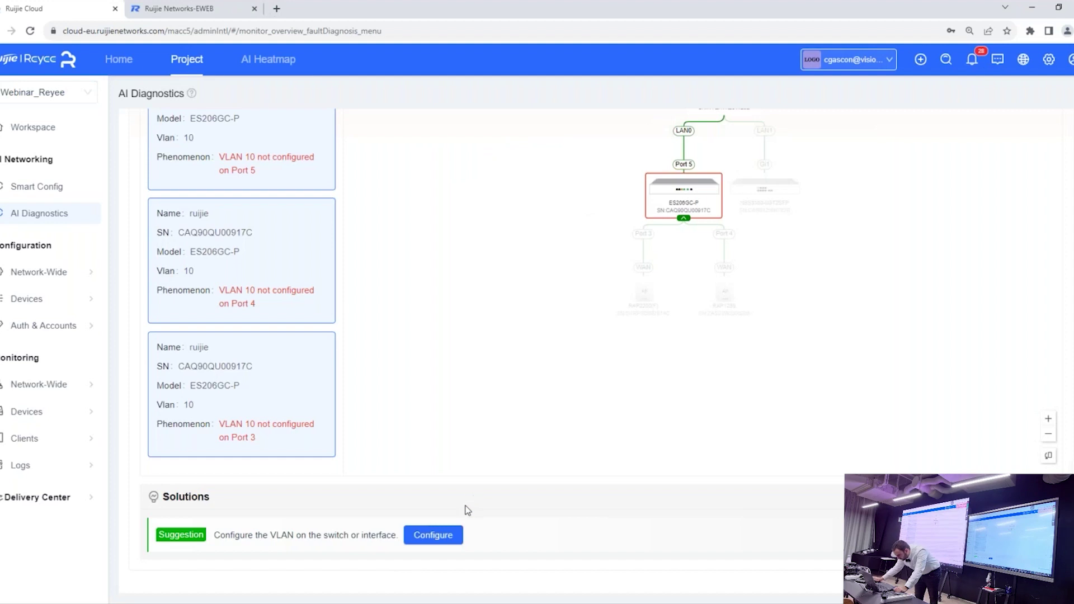
click(436, 536)
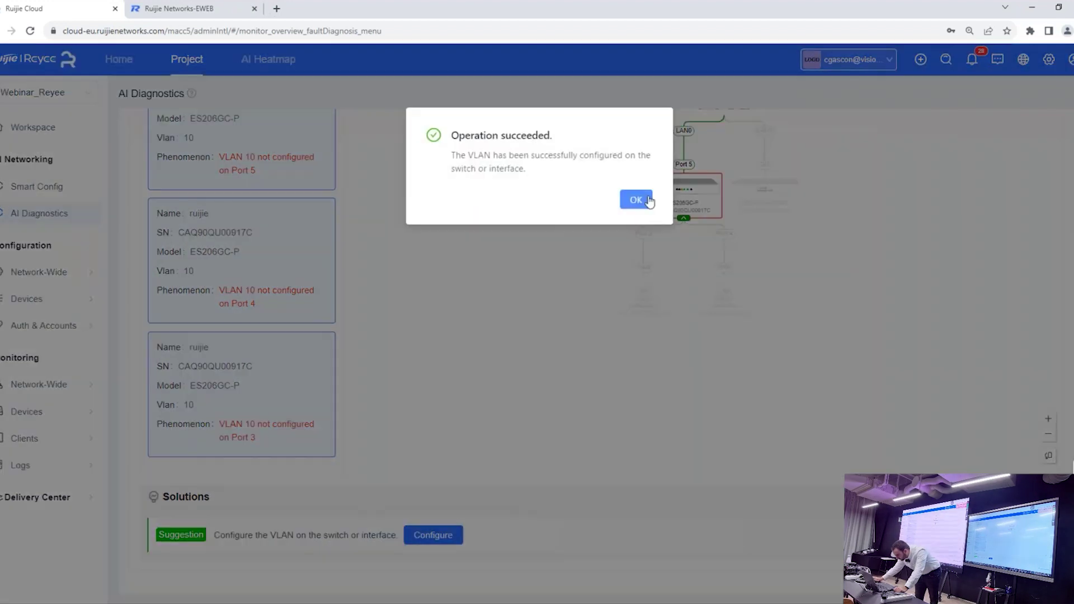
click(640, 203)
Step: Return to network planning through Smart Config to check the Empleados VLAN 10 topology for remaining alarms
scroll(235, 329, up, 2)
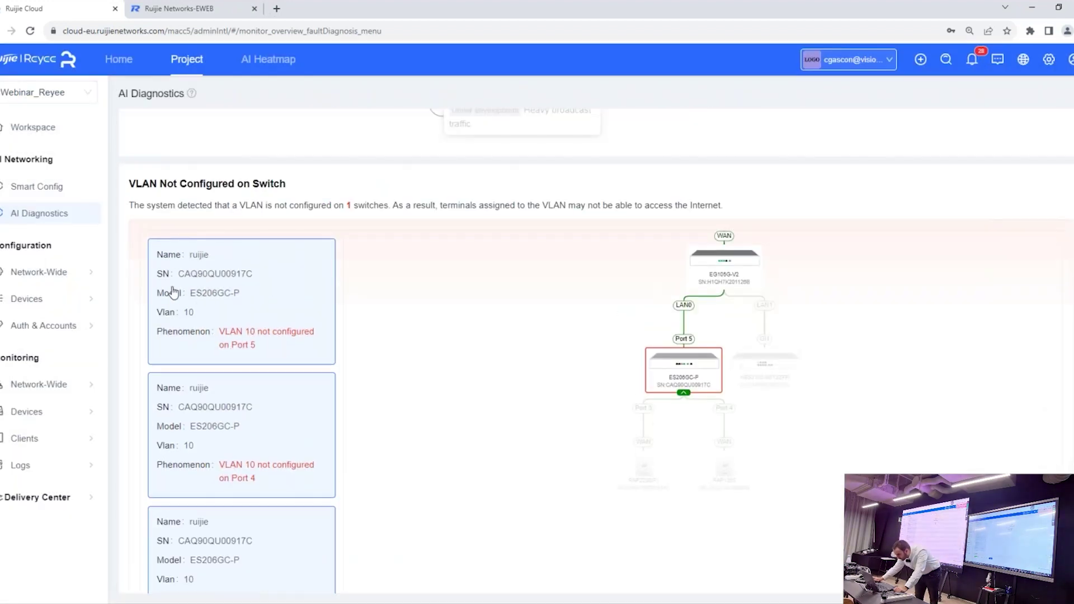
scroll(168, 285, up, 4)
scroll(163, 281, up, 6)
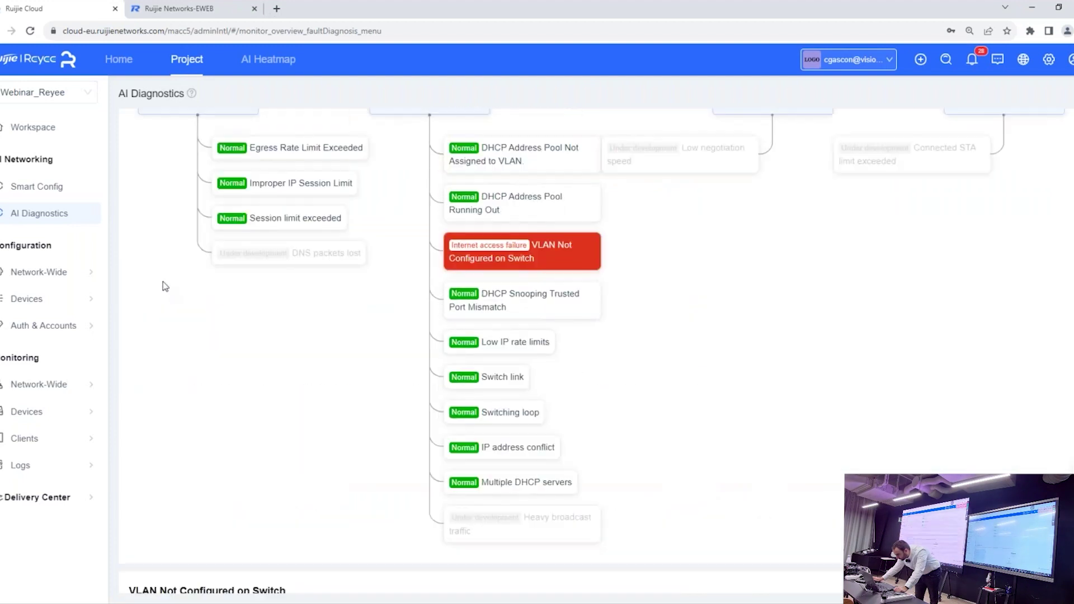
click(43, 188)
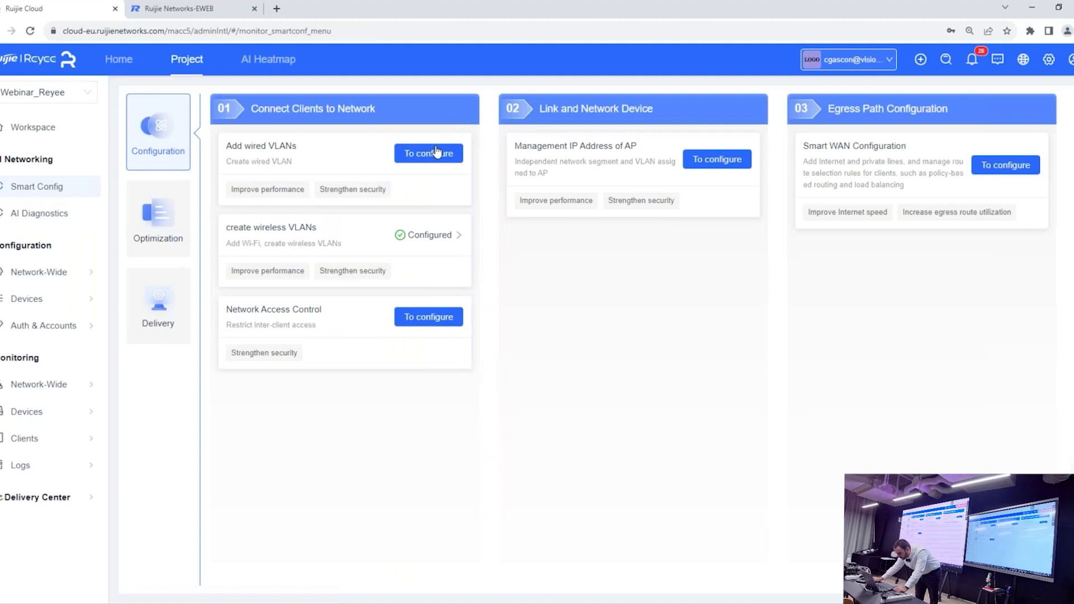
click(426, 152)
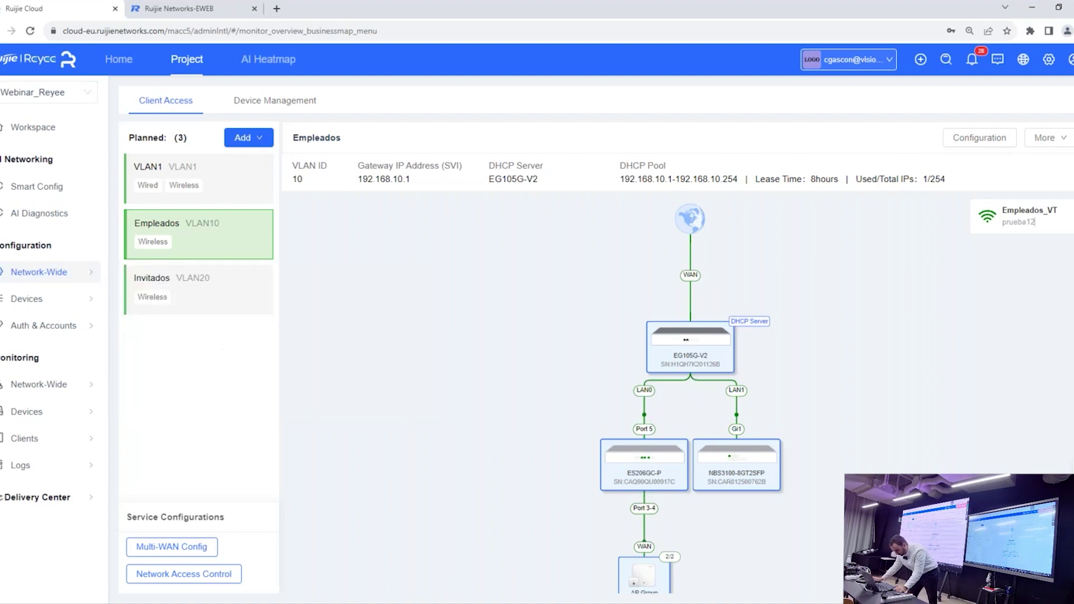
Step: In the Smart Config optimization settings, add the NBS3100-8GT2SFP switch to Loop Prevention and deliver the configuration
mouse_move(62, 279)
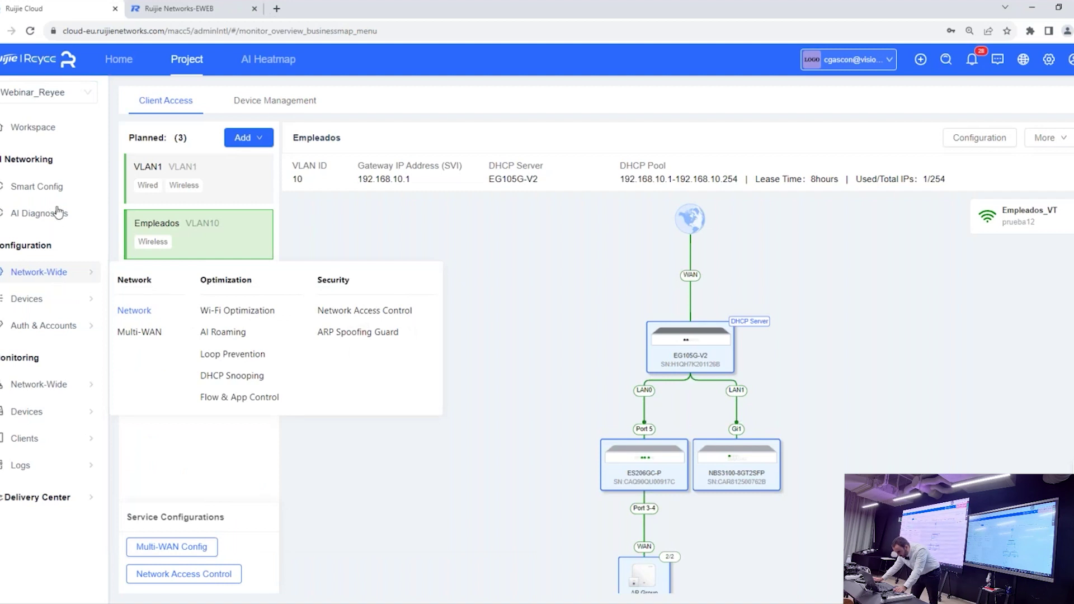
click(25, 188)
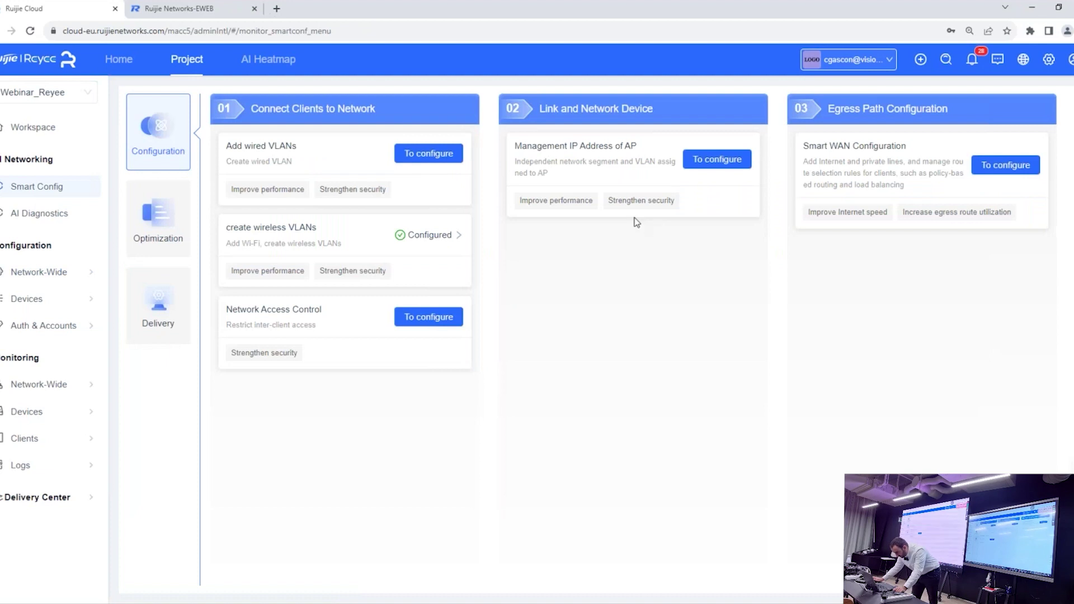
click(147, 211)
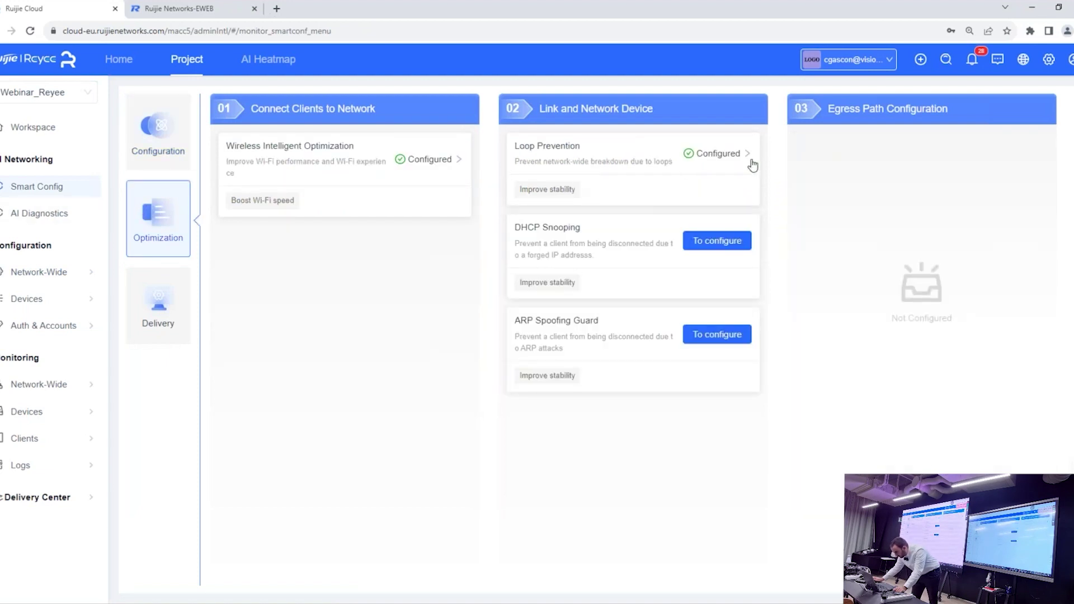
click(733, 161)
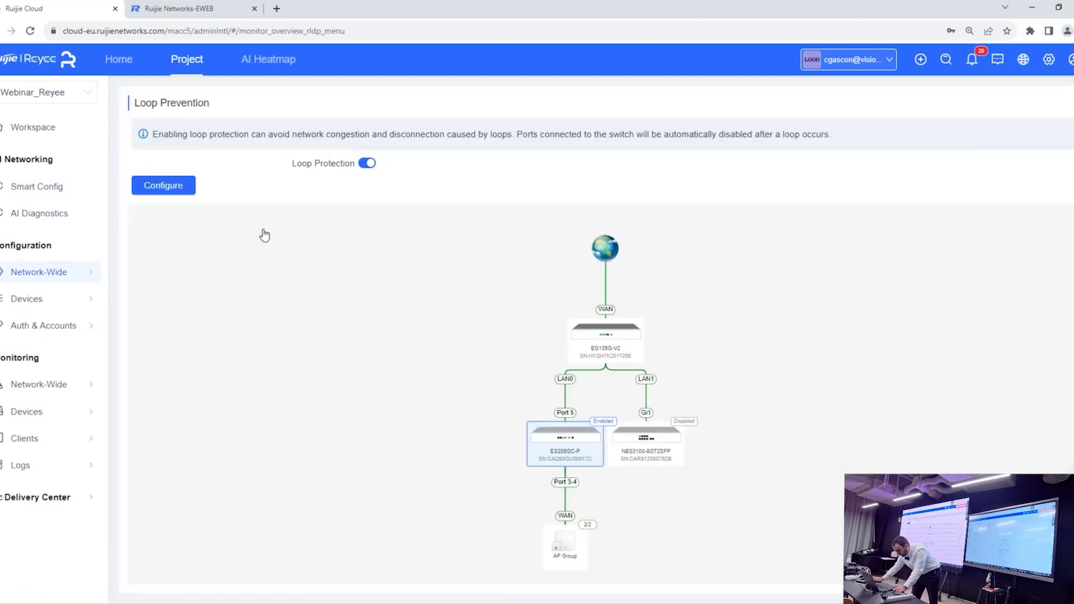
click(180, 190)
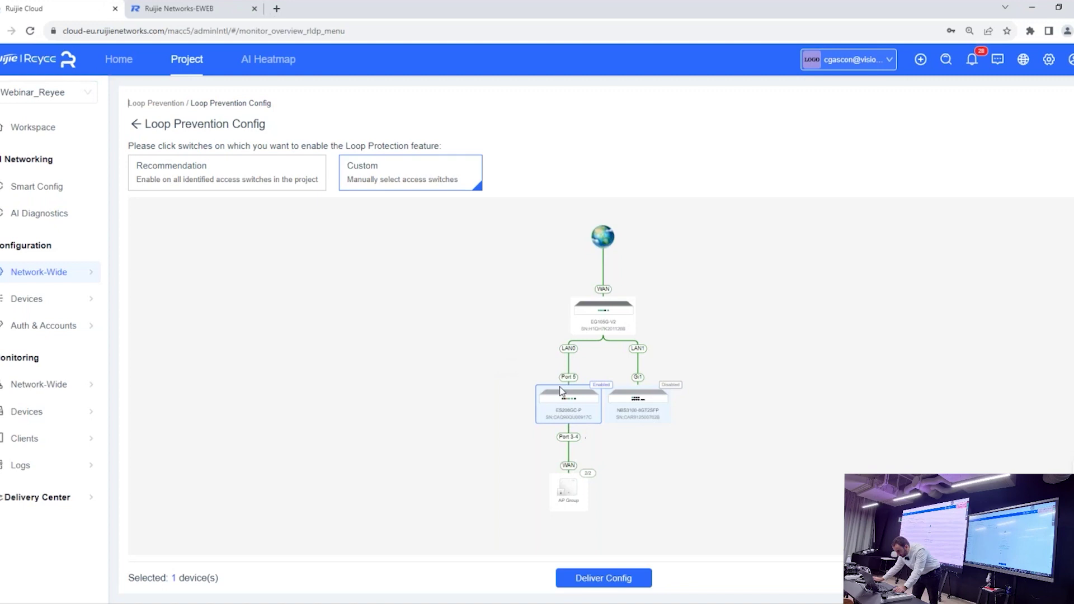
click(638, 412)
click(602, 579)
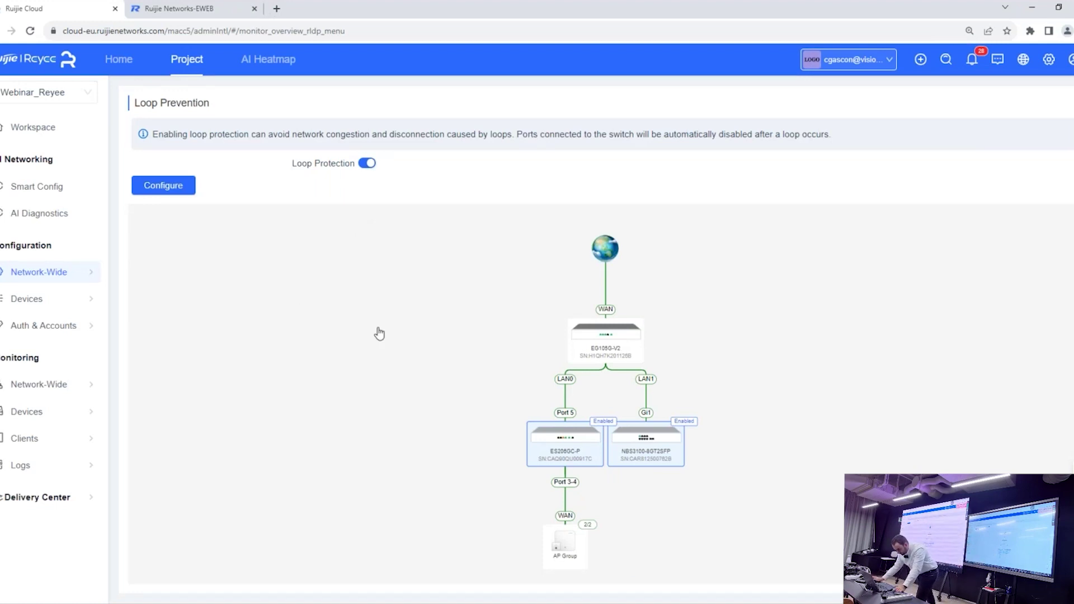
Step: Open the network-wide DHCP Snooping configuration and examine the recommended switch selection
mouse_move(72, 271)
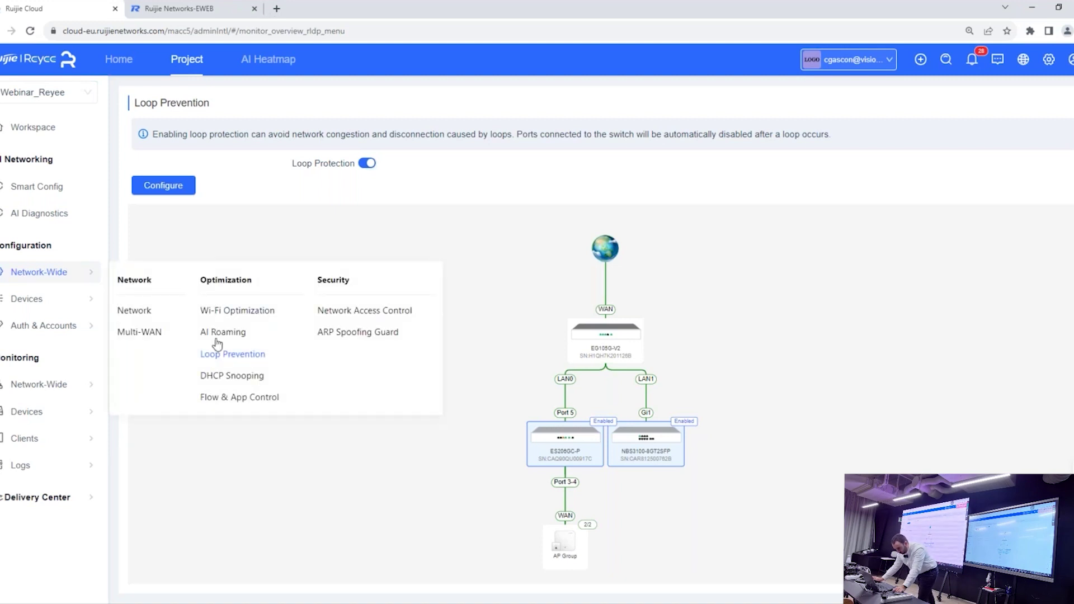
click(238, 380)
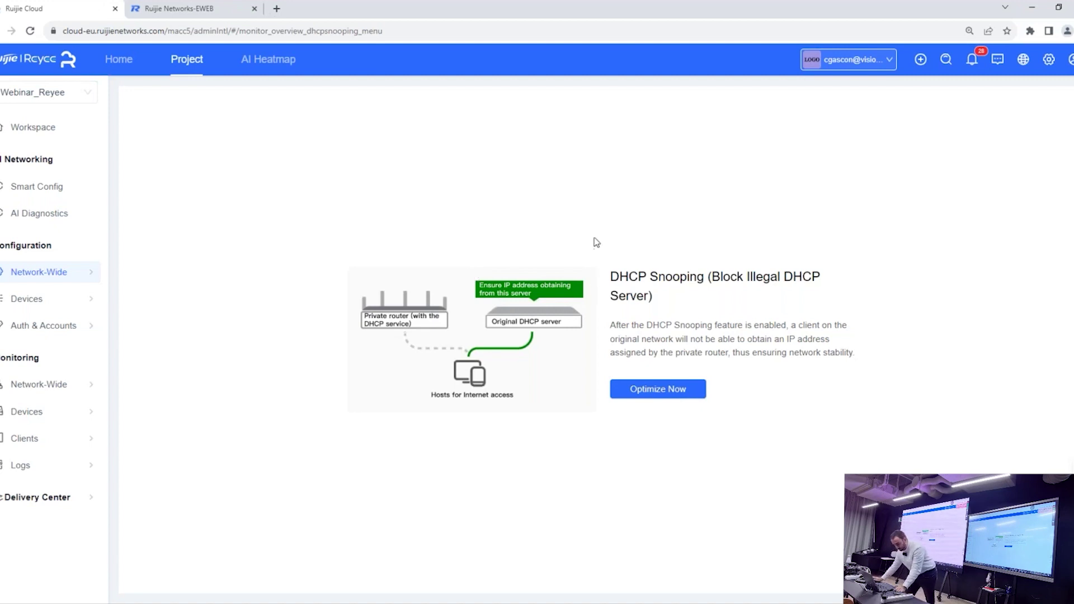
click(644, 387)
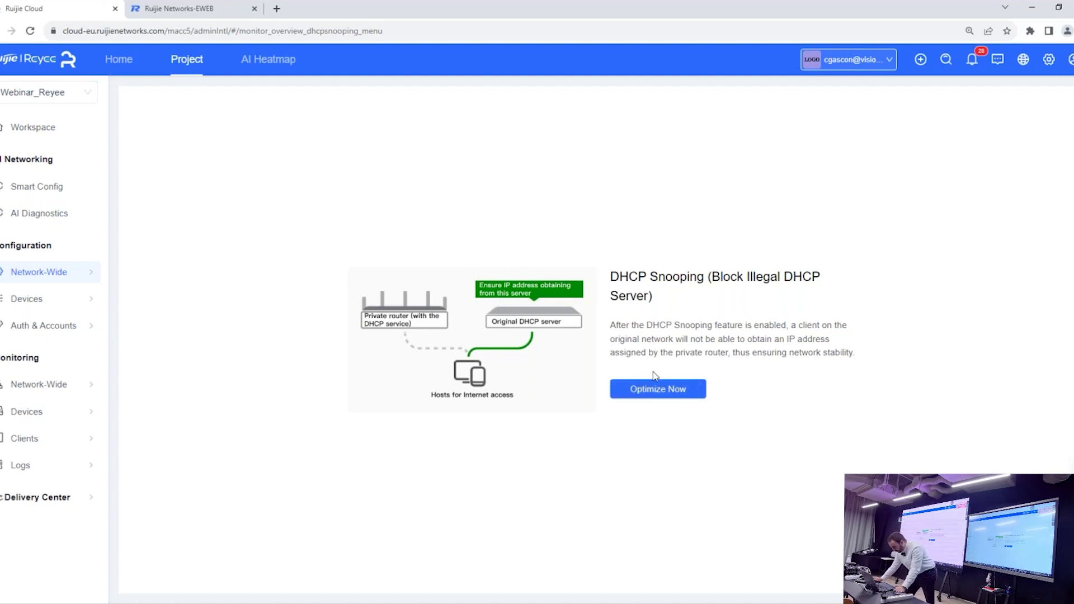
click(682, 390)
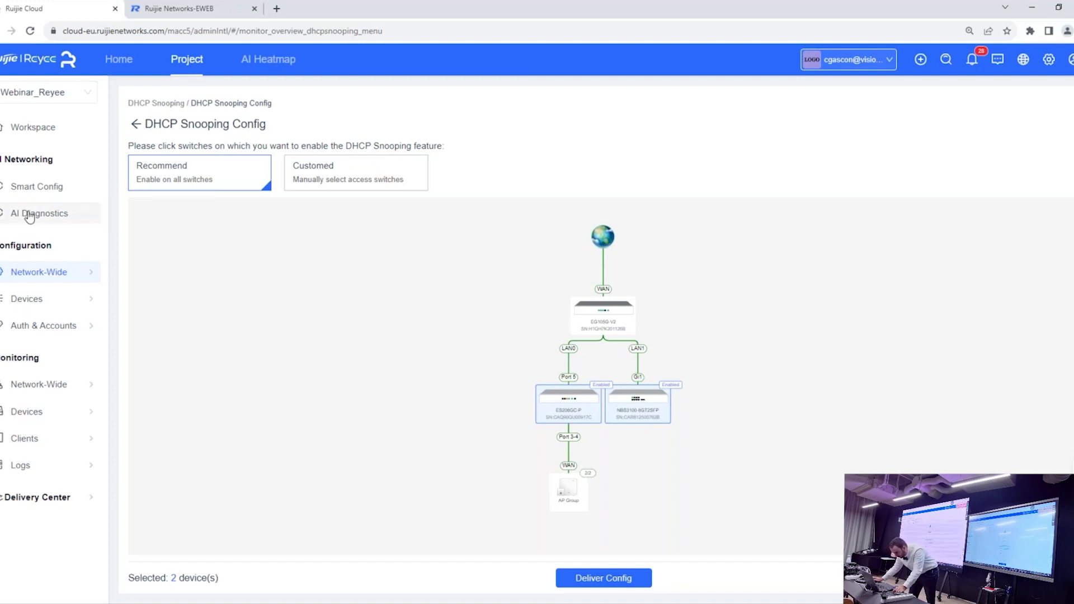
Step: In the Smart WAN configuration of Smart Config, add a WAN link by converting the LAN3/WAN1 port to a WAN port
click(33, 186)
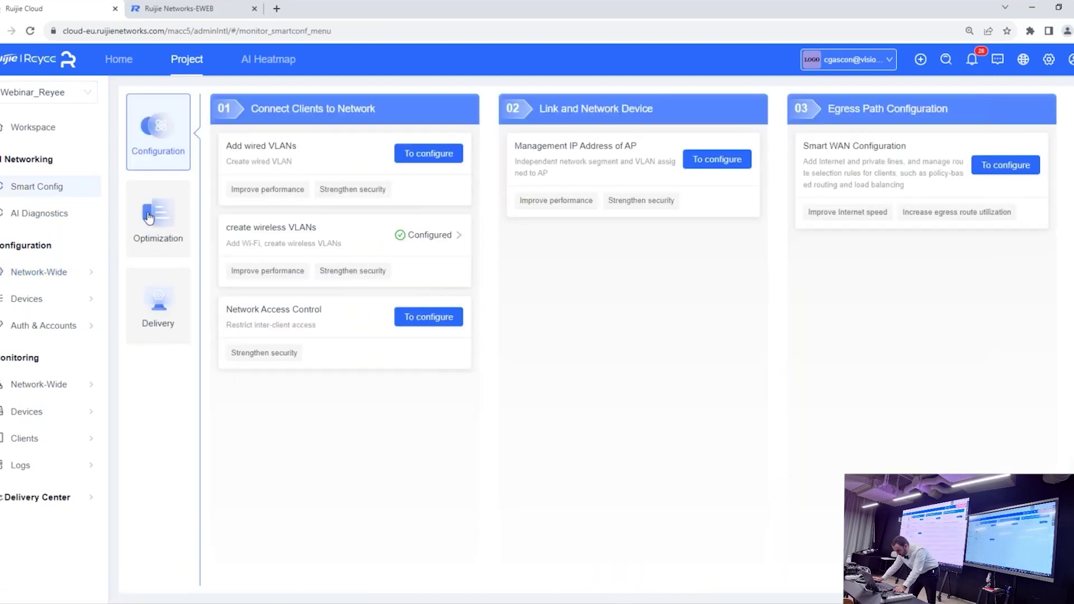
click(994, 169)
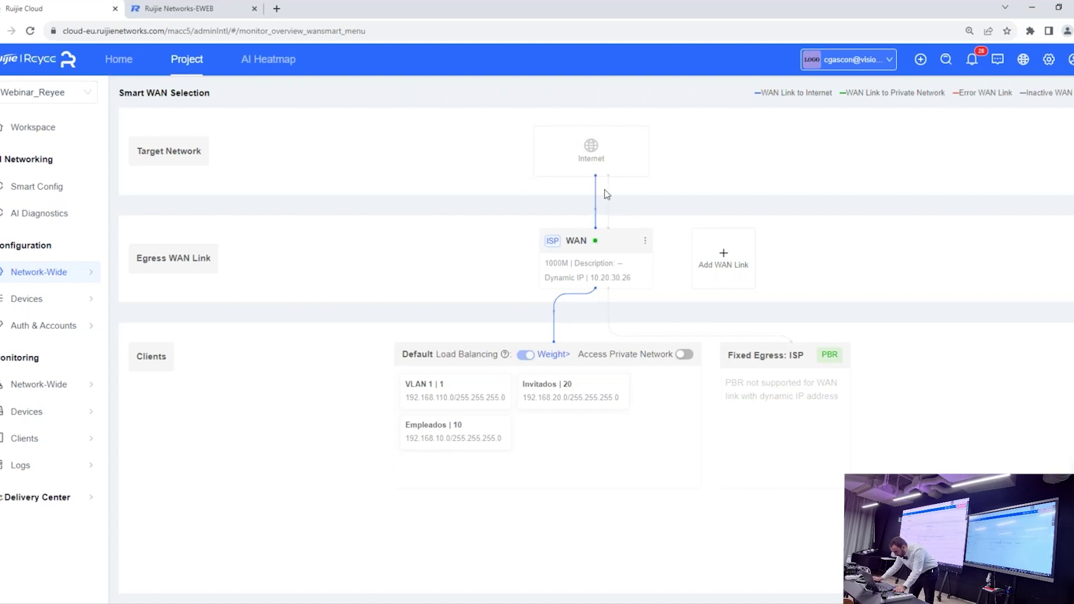
click(727, 254)
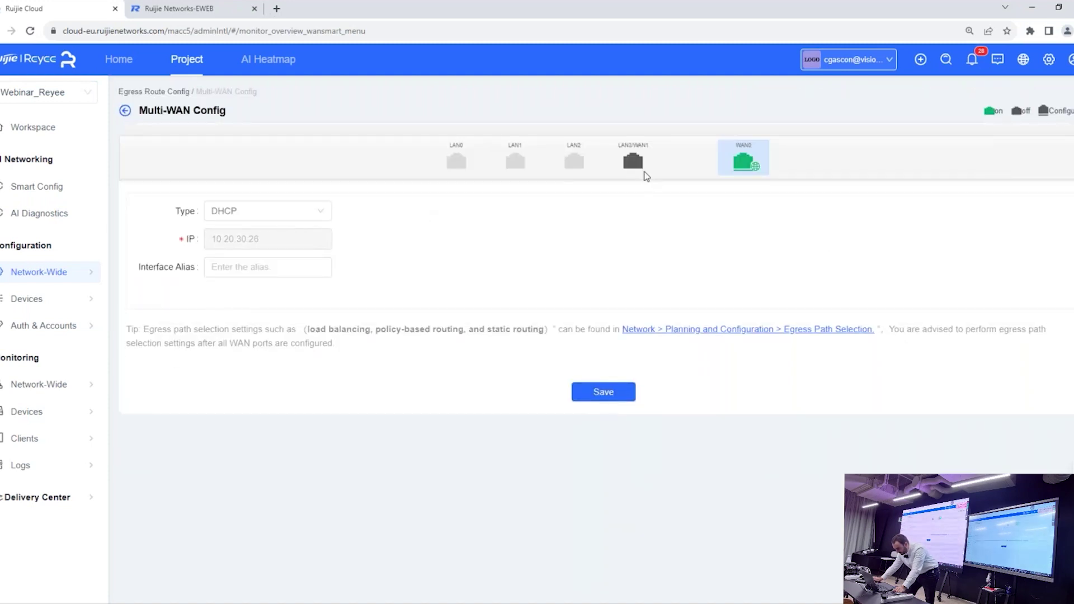
click(629, 162)
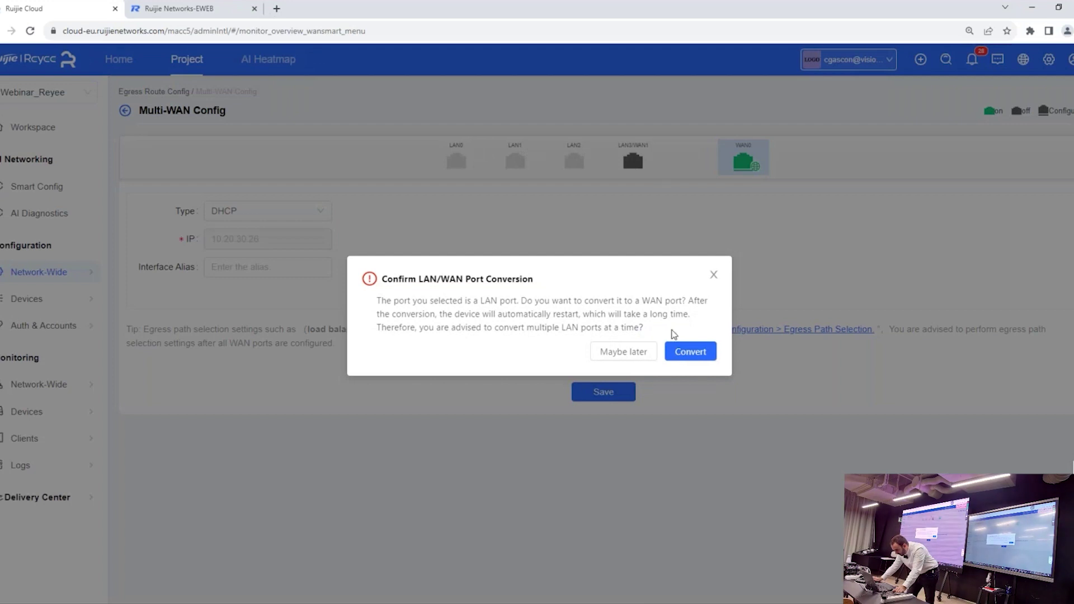
click(681, 353)
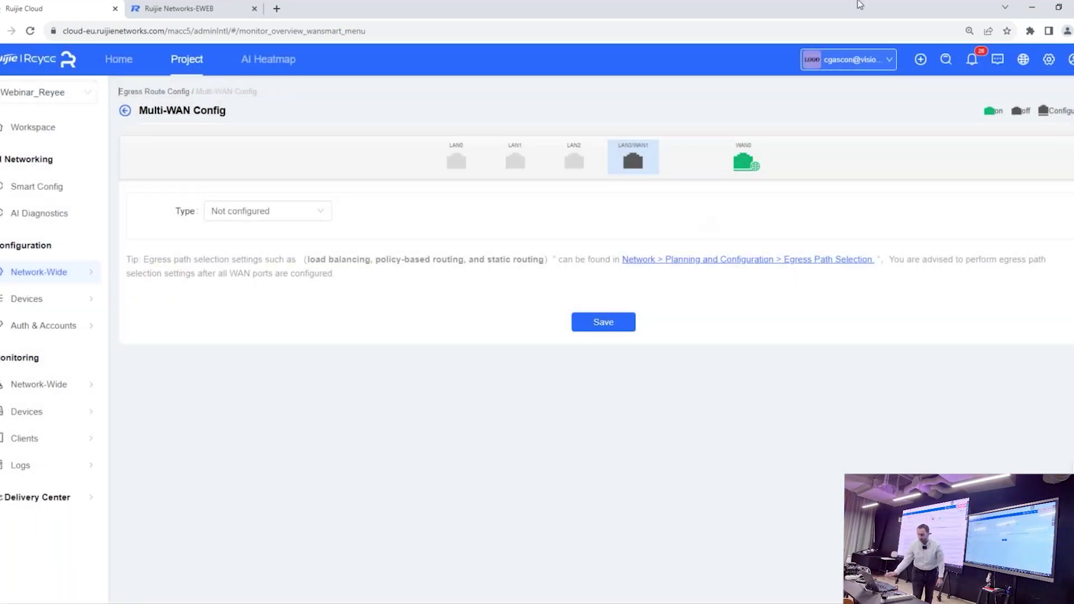
Step: Set the connection type of the LAN3/WAN1 port to DHCP and save the Multi-WAN configuration
click(217, 211)
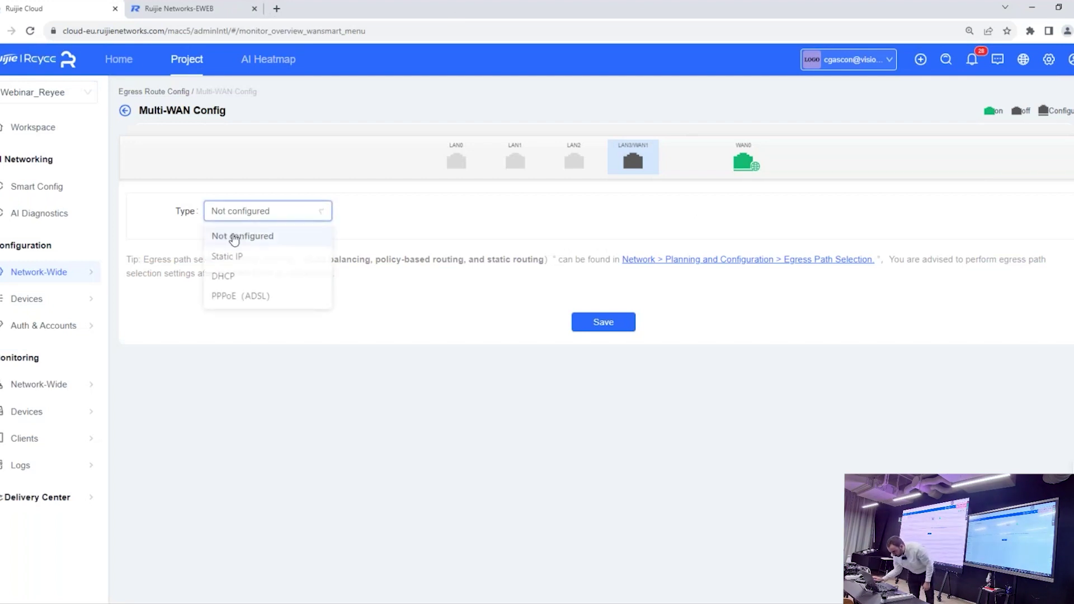
click(224, 280)
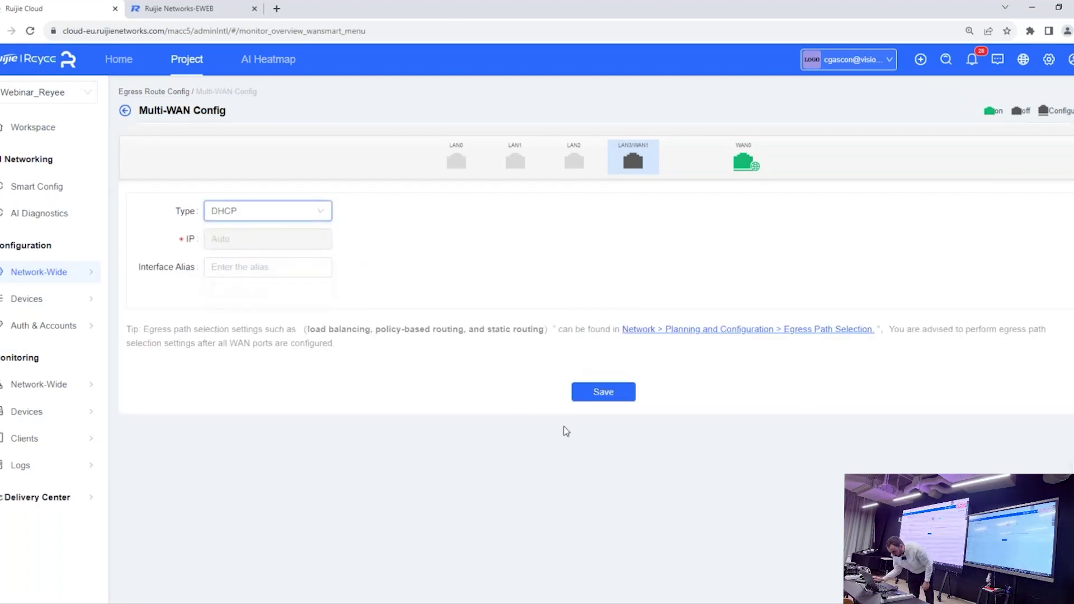
click(573, 398)
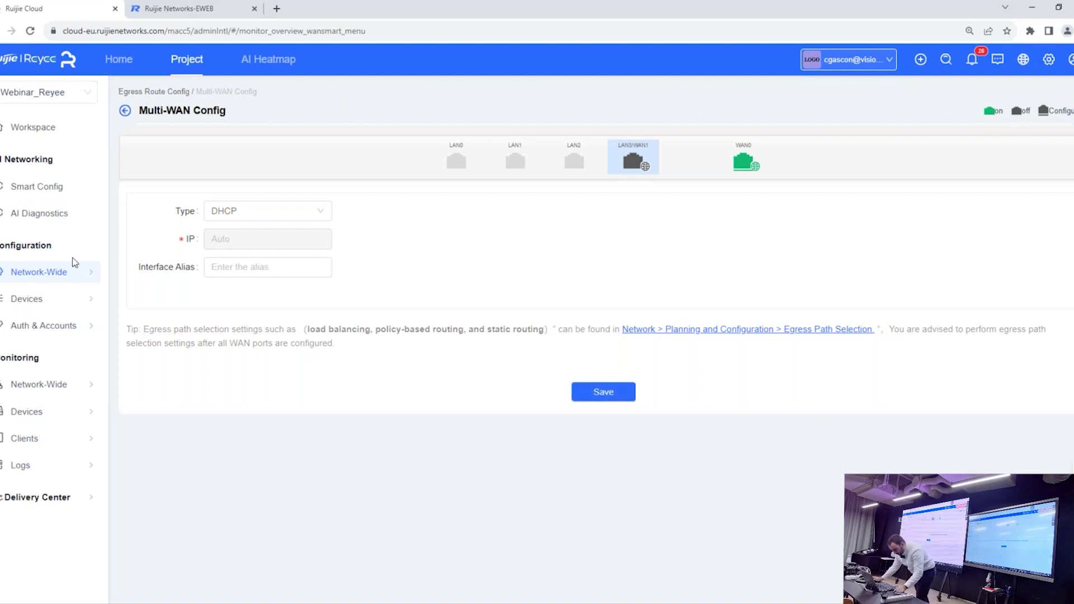
Step: Reopen Smart WAN Selection from Smart Config and try to assign the Invitados VLAN 20 clients to Fixed Egress: ISP2
click(59, 186)
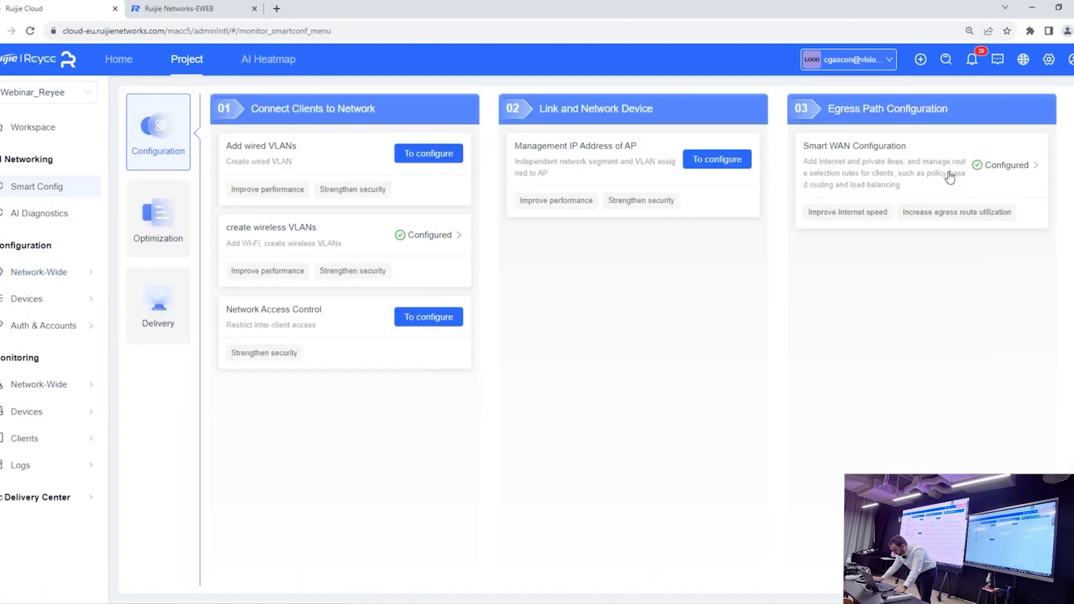
click(1003, 166)
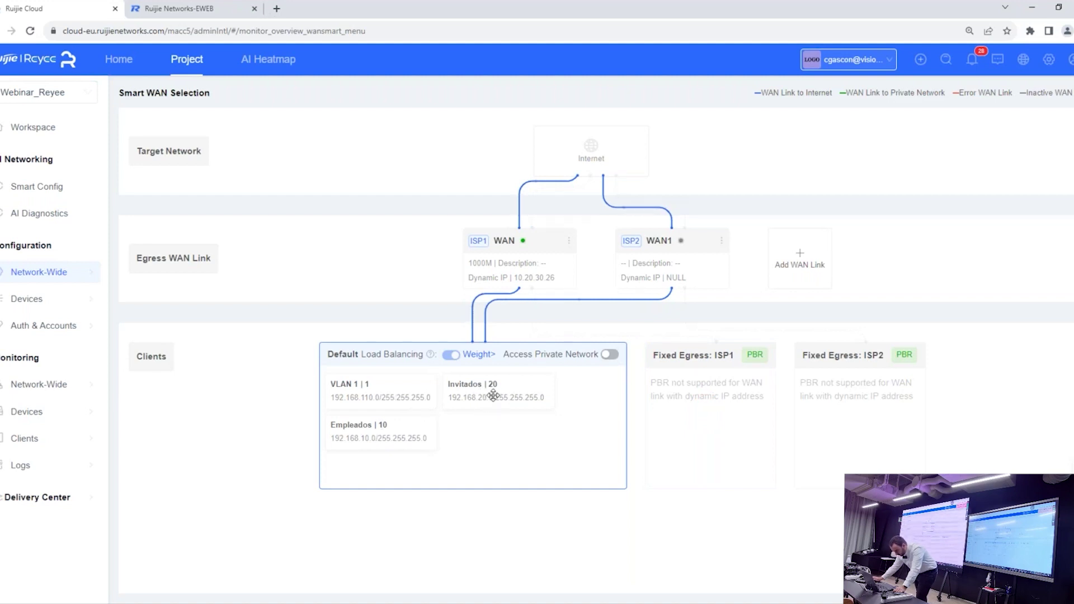
drag(676, 408, 855, 410)
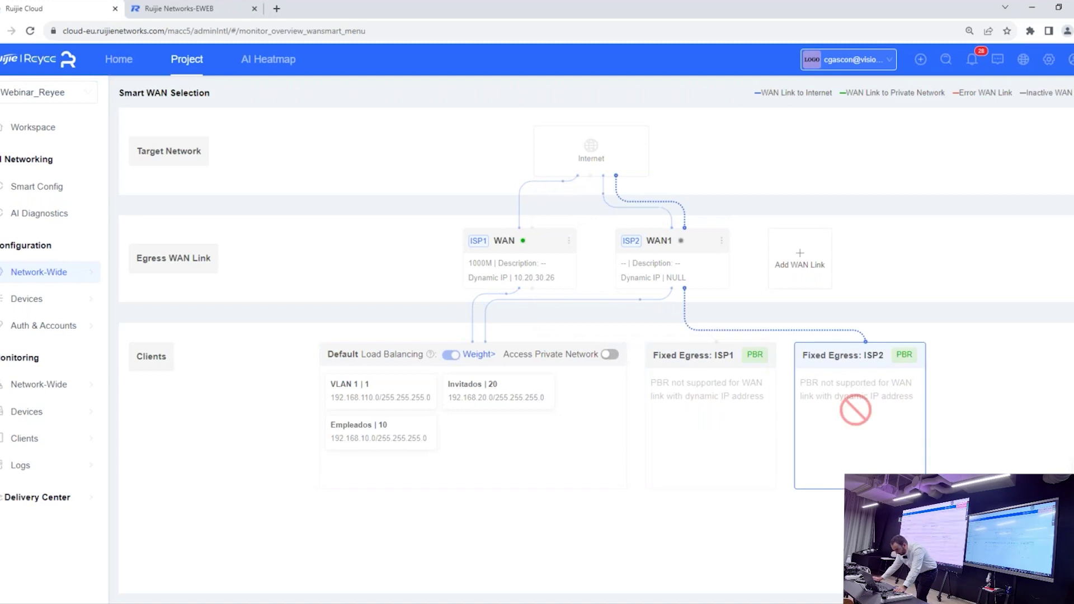
drag(554, 382, 854, 369)
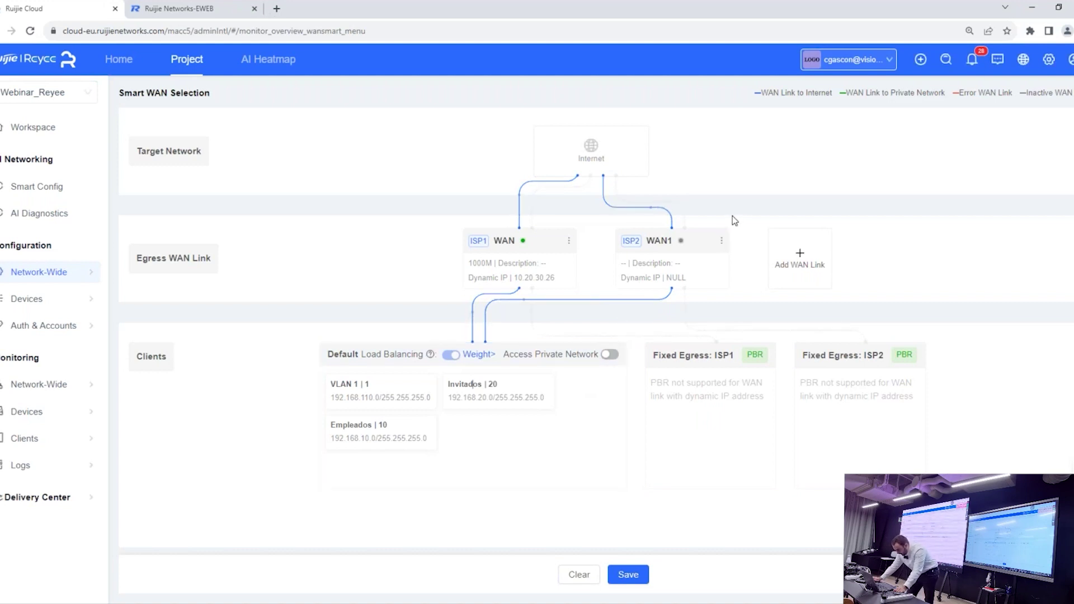
Step: Check the Smart Config optimization items and review the network planning topologies of VLAN1, Empleados VLAN 10 and Invitados VLAN 20
mouse_move(660, 258)
click(61, 195)
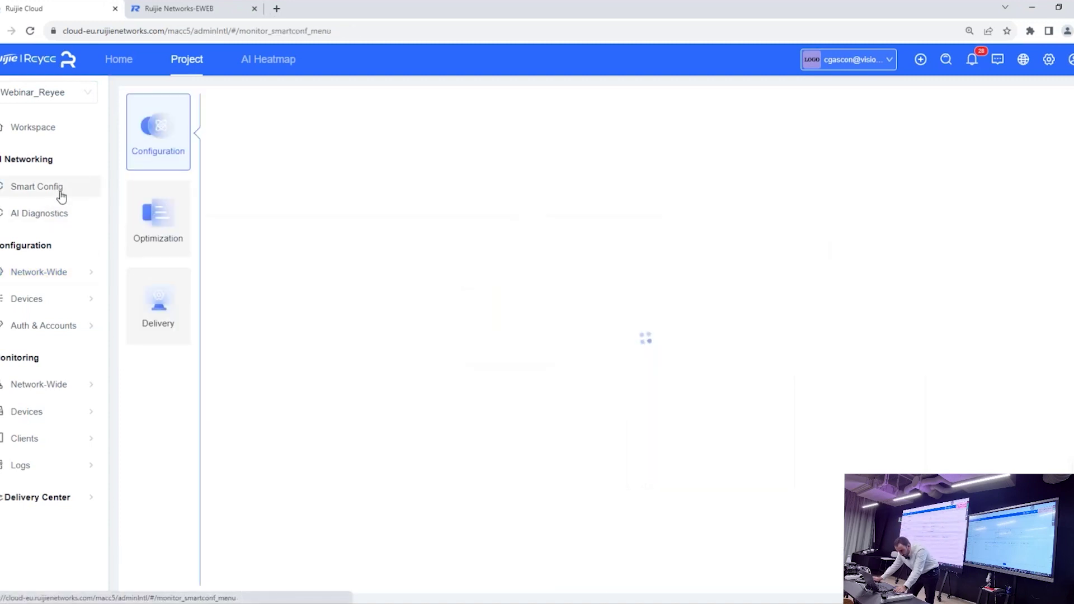
click(165, 234)
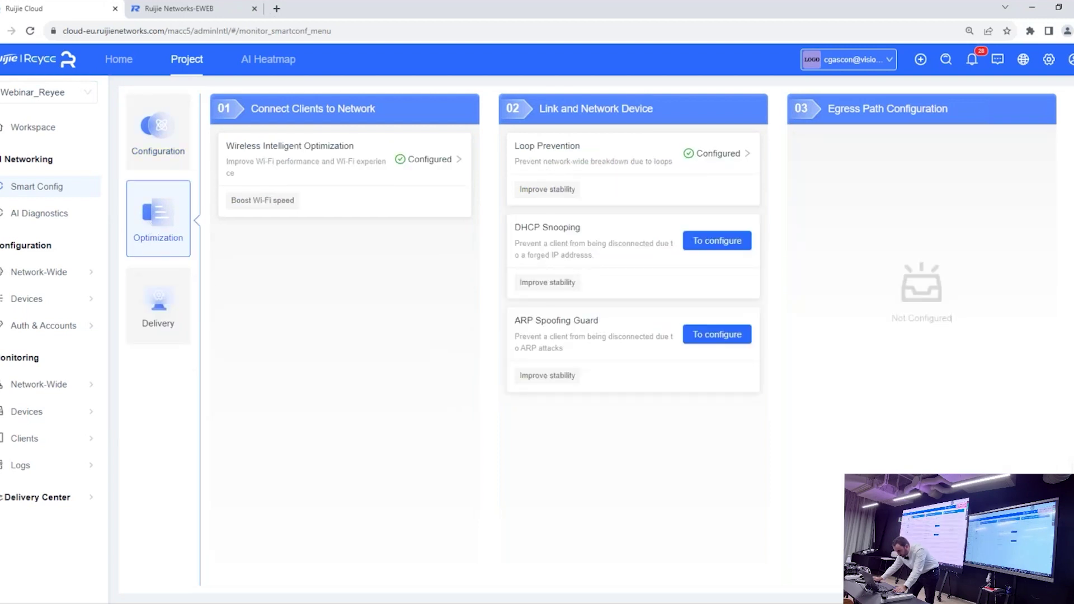
mouse_move(68, 279)
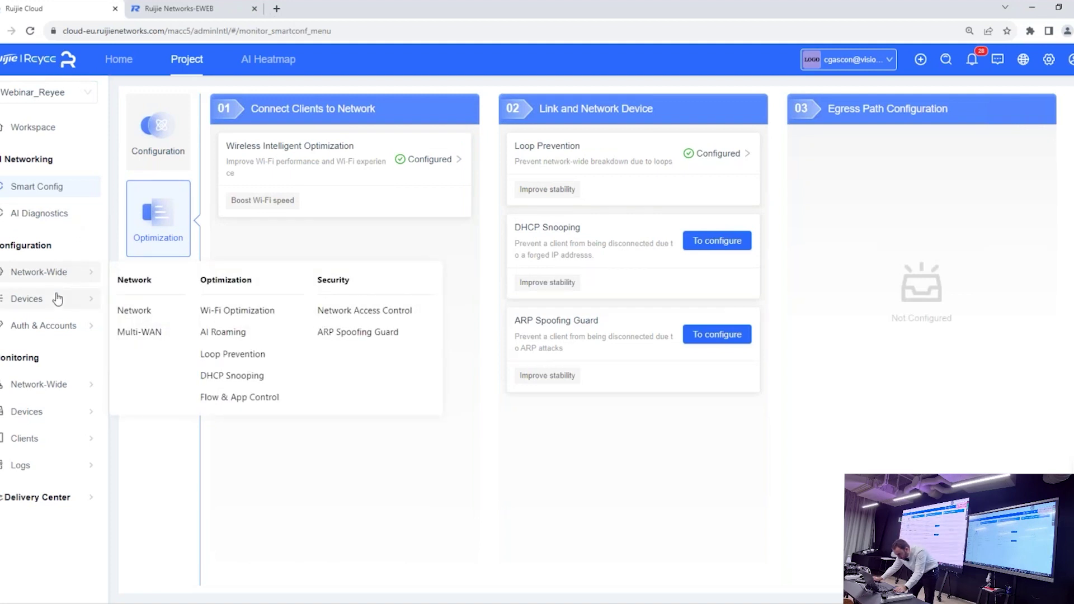
mouse_move(58, 299)
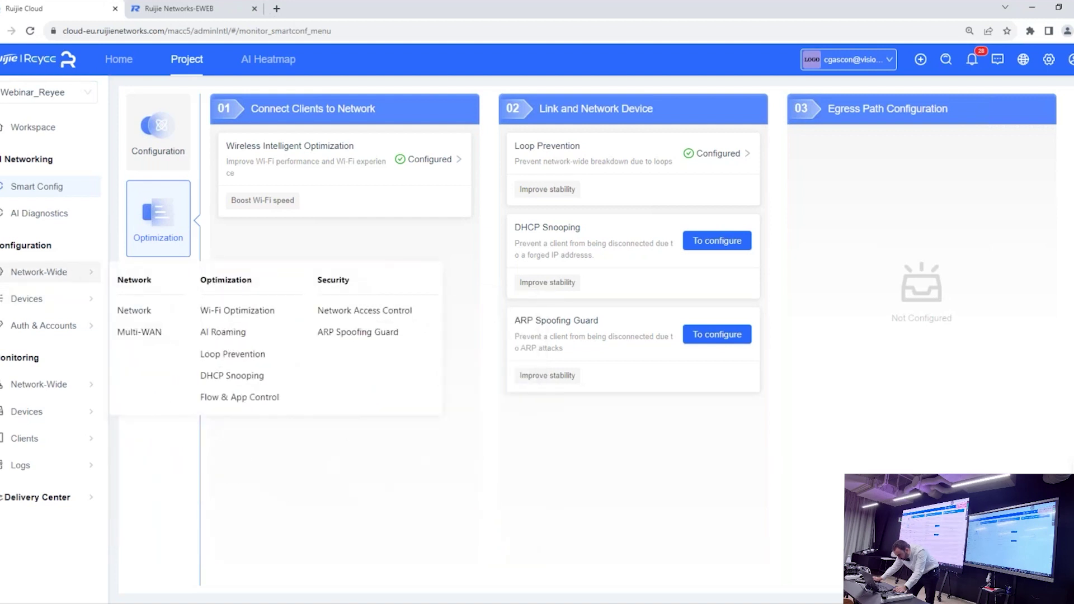
click(147, 314)
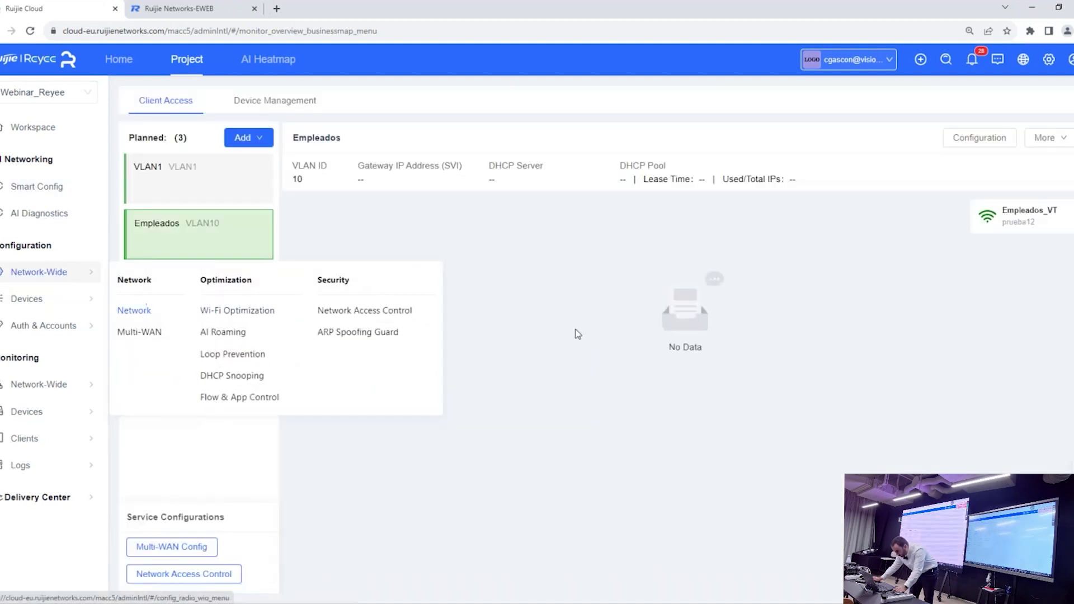
click(236, 293)
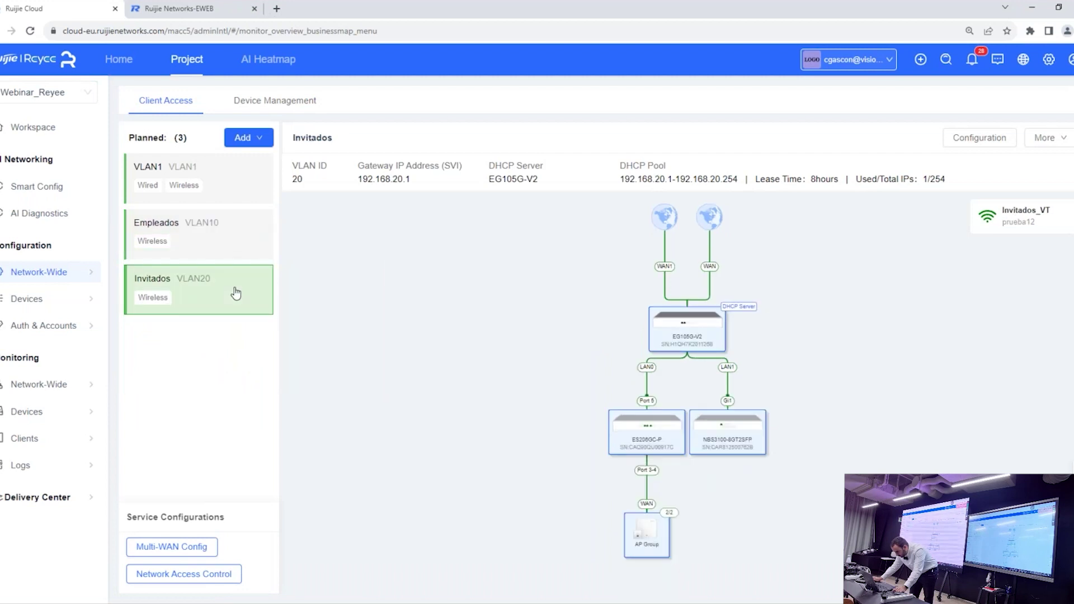
click(199, 185)
click(236, 250)
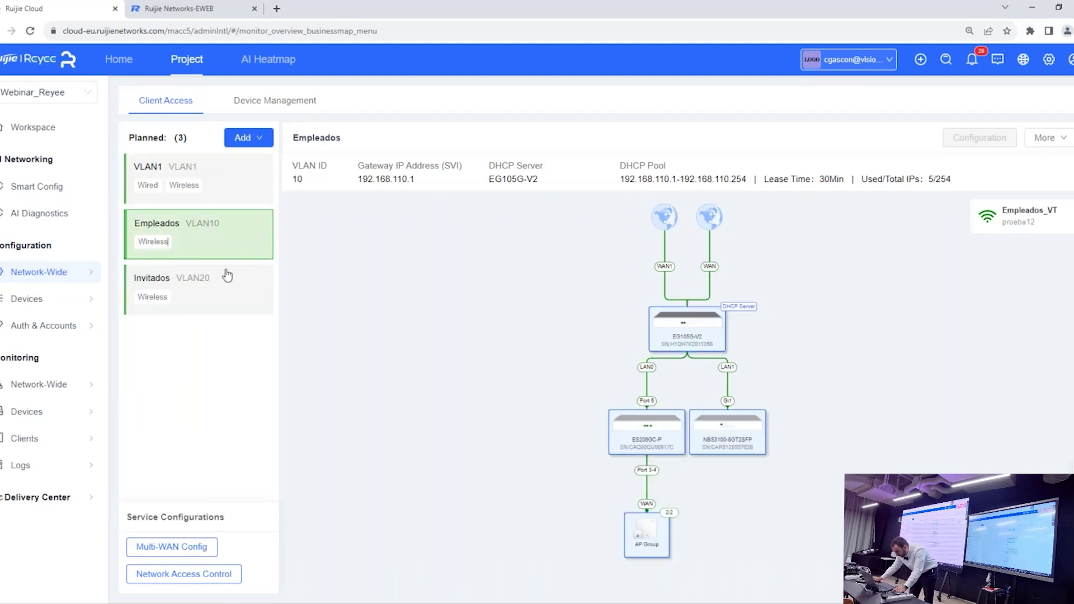
click(228, 285)
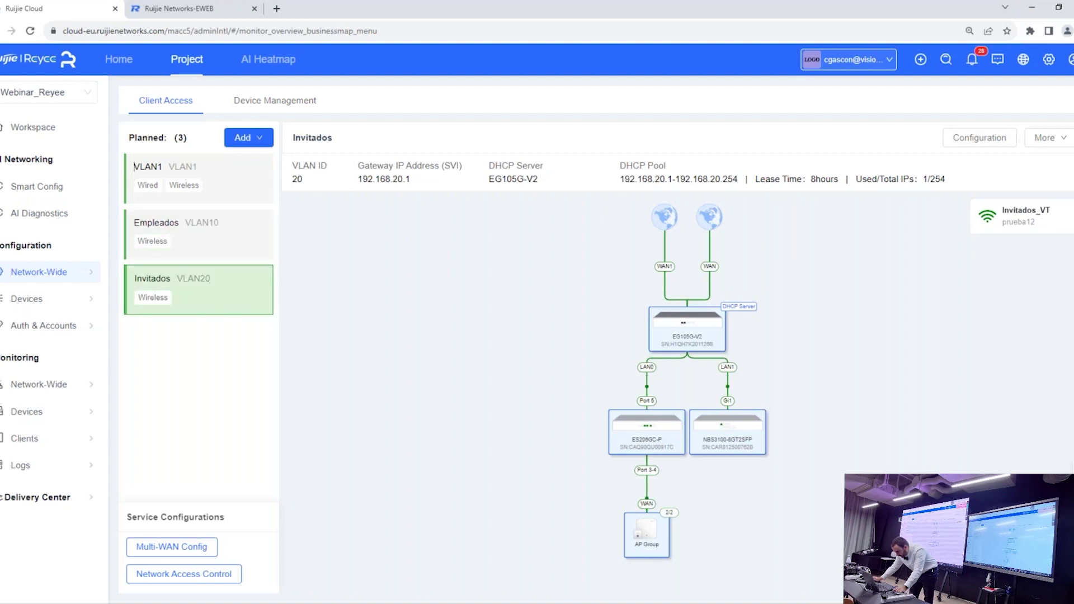
Step: Add a wired VLAN with service remarks CCTV and VLAN ID 30, and continue to wired access
mouse_move(249, 139)
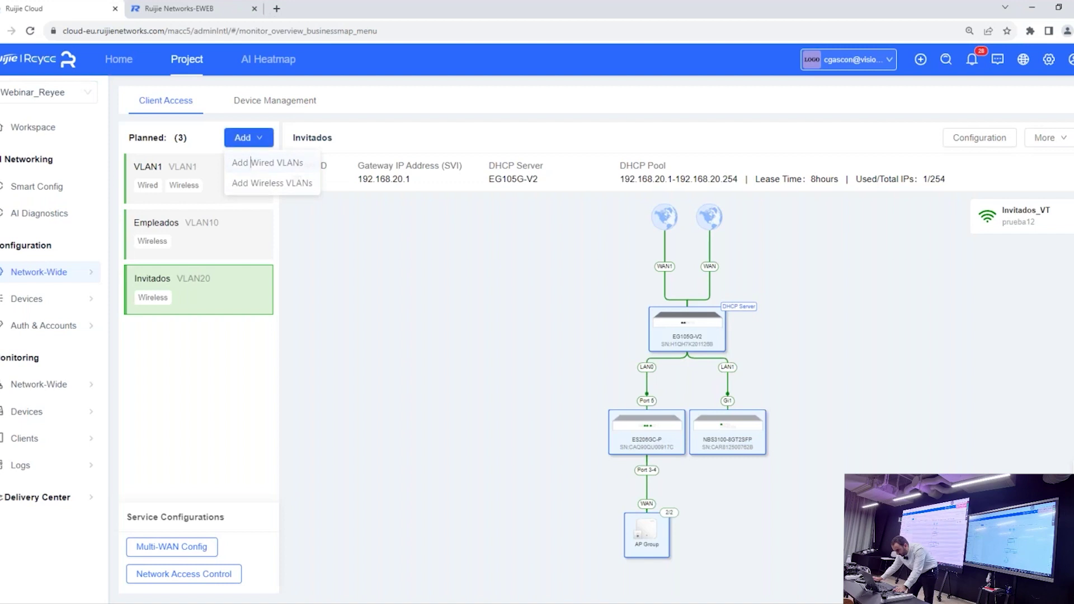
click(256, 164)
click(513, 211)
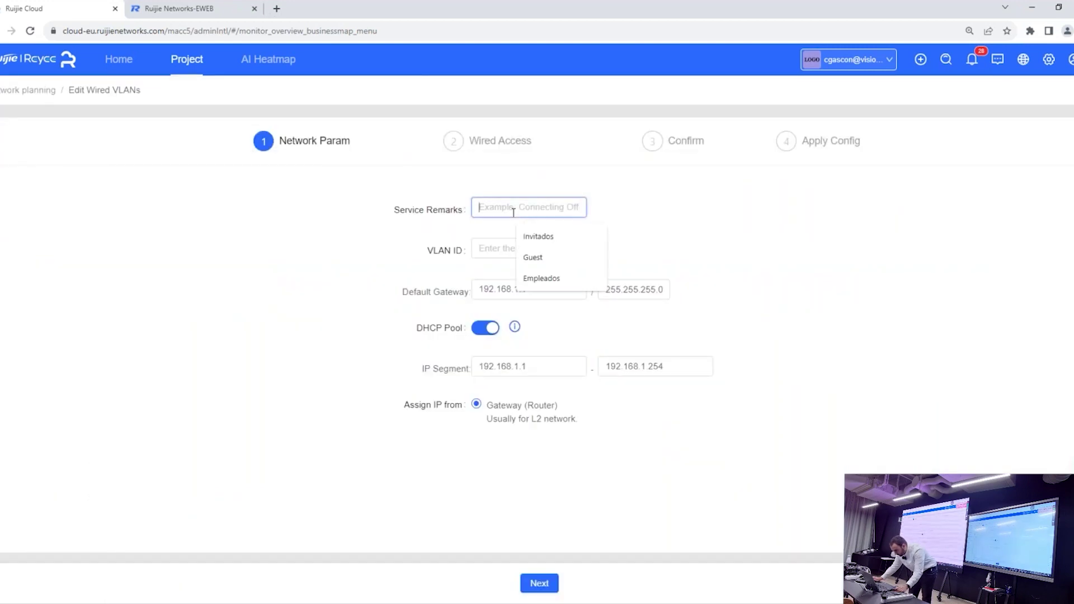
text(CCTV)
click(511, 248)
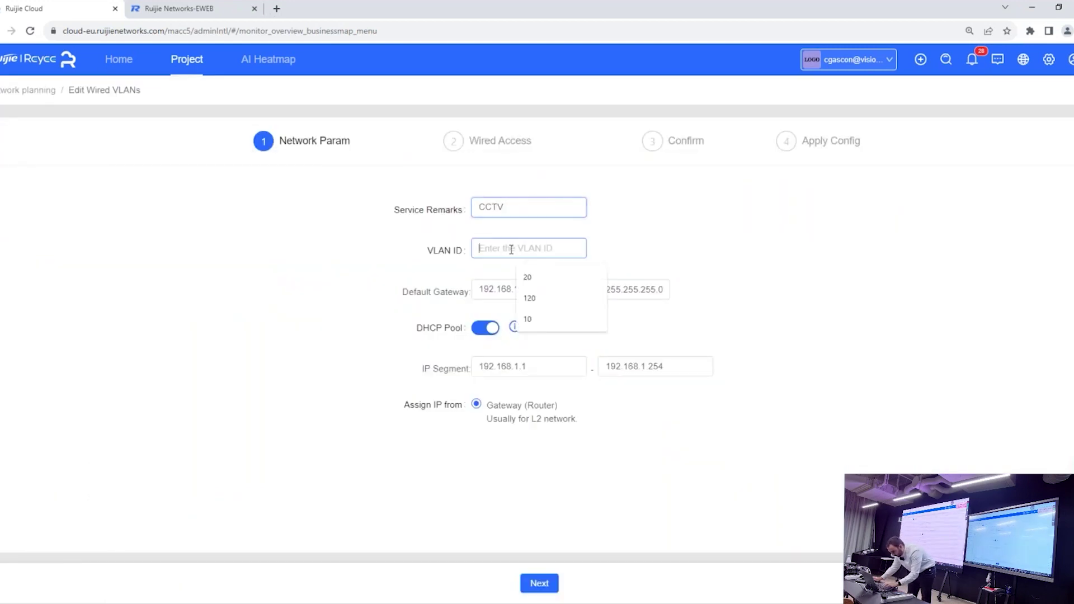
text(30)
click(544, 373)
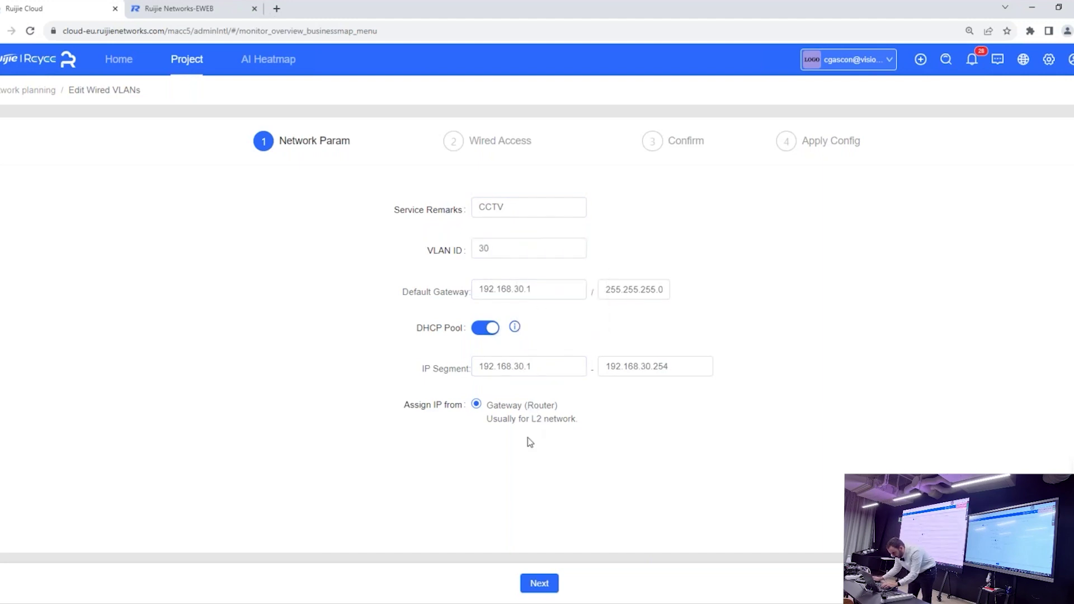
click(540, 582)
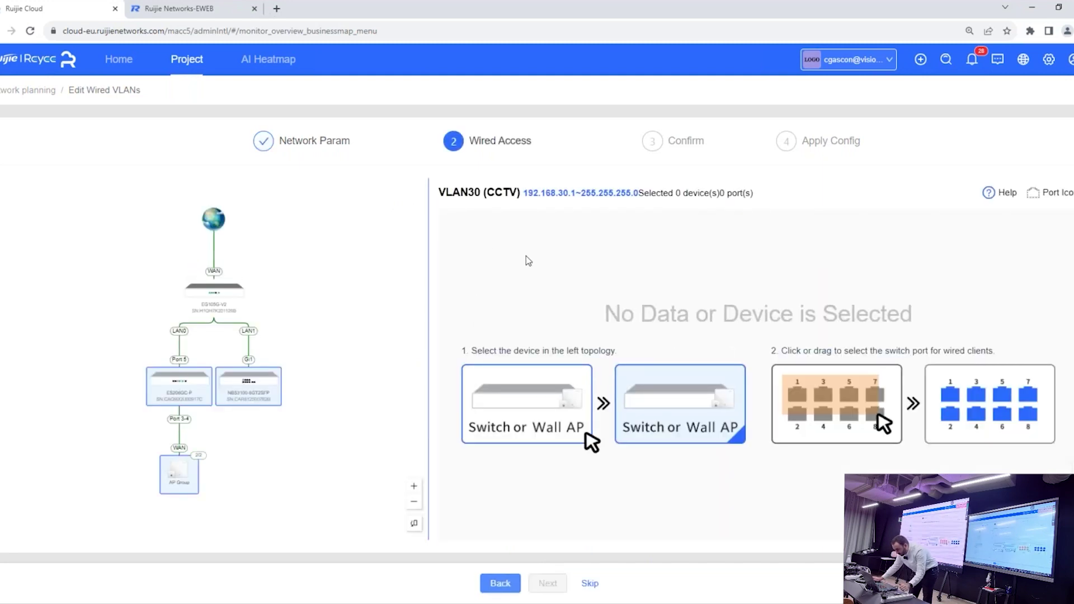
Step: Assign ports 5 and 6 of the NBS3100-8GT2SFP switch and port 1 of the ES206GC-P switch to the CCTV VLAN
click(267, 393)
click(200, 395)
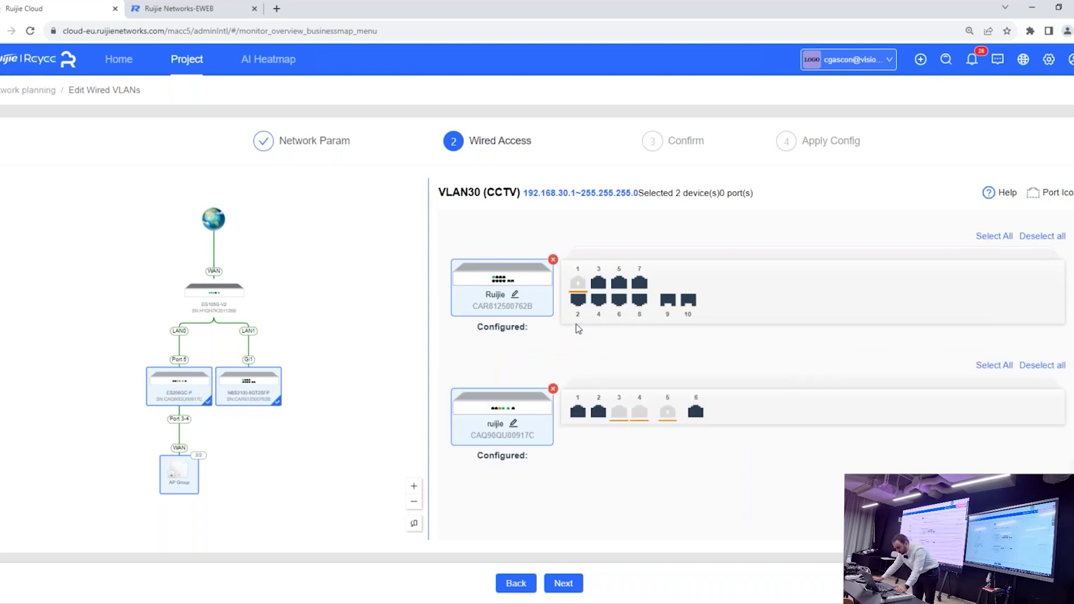
click(620, 284)
click(620, 300)
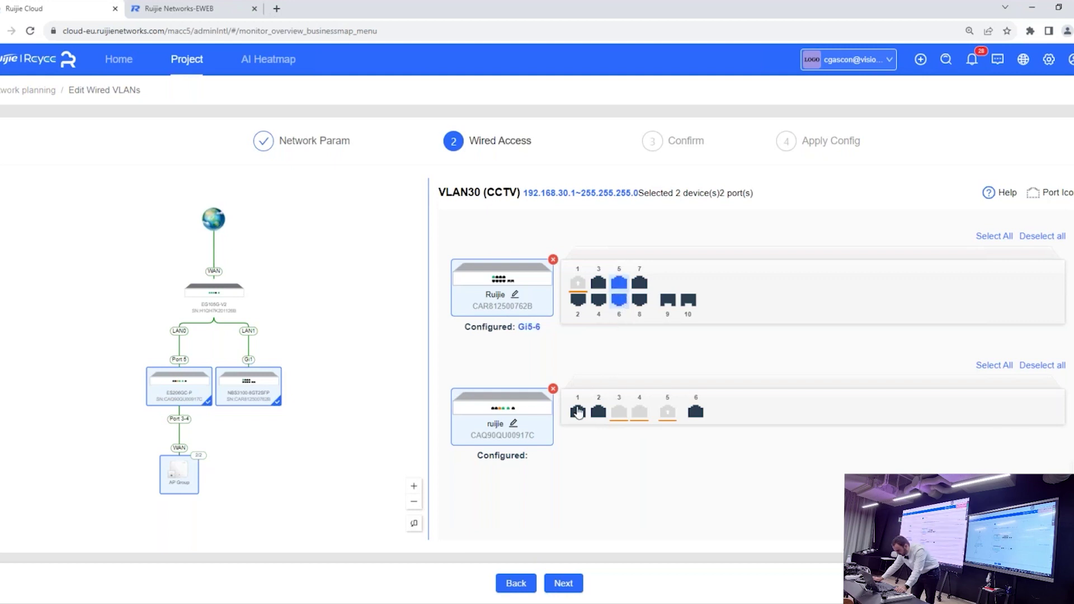
click(579, 413)
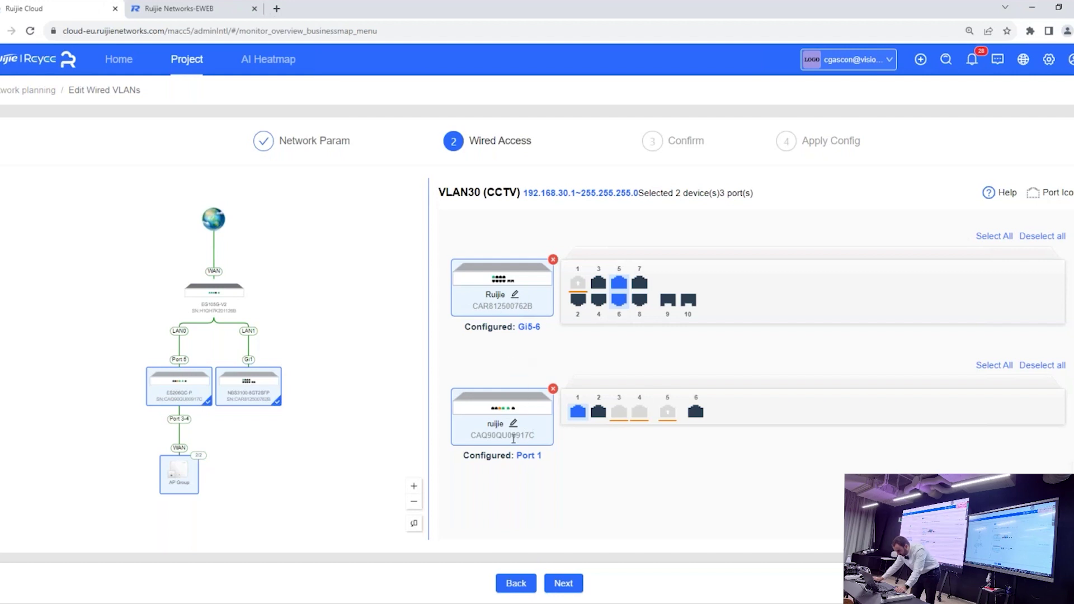
Step: Confirm the CCTV VLAN 30 configuration and deliver it to the gateway and both switches
click(559, 579)
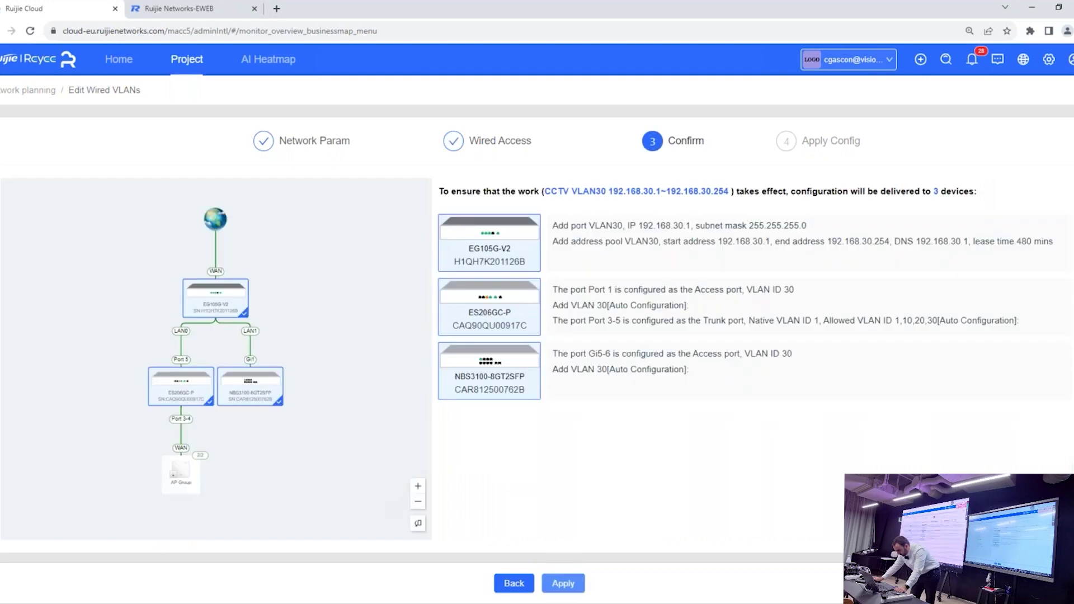
click(562, 583)
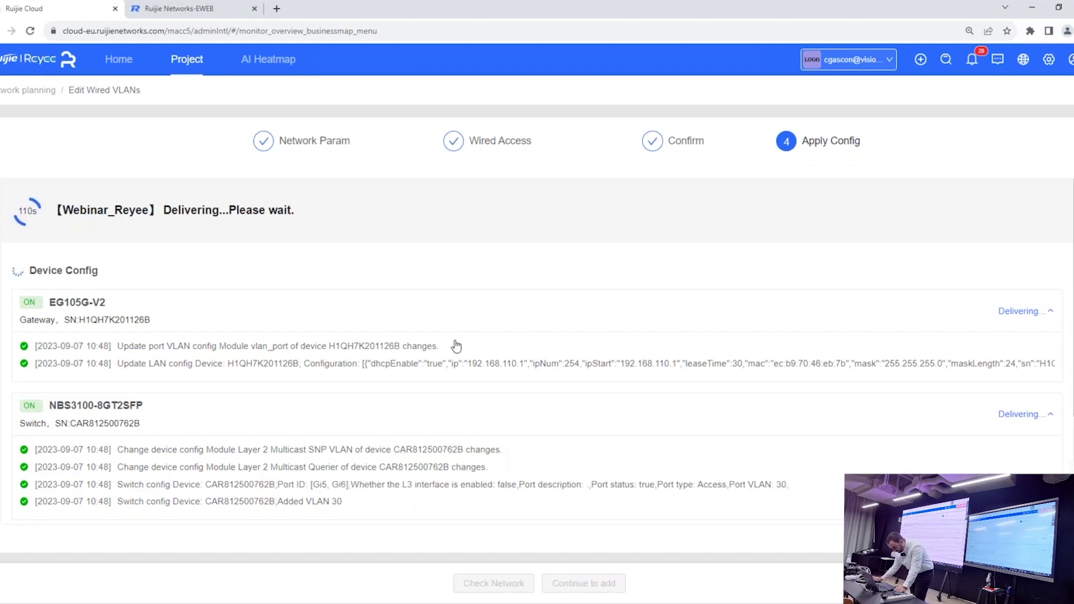
scroll(453, 364, down, 3)
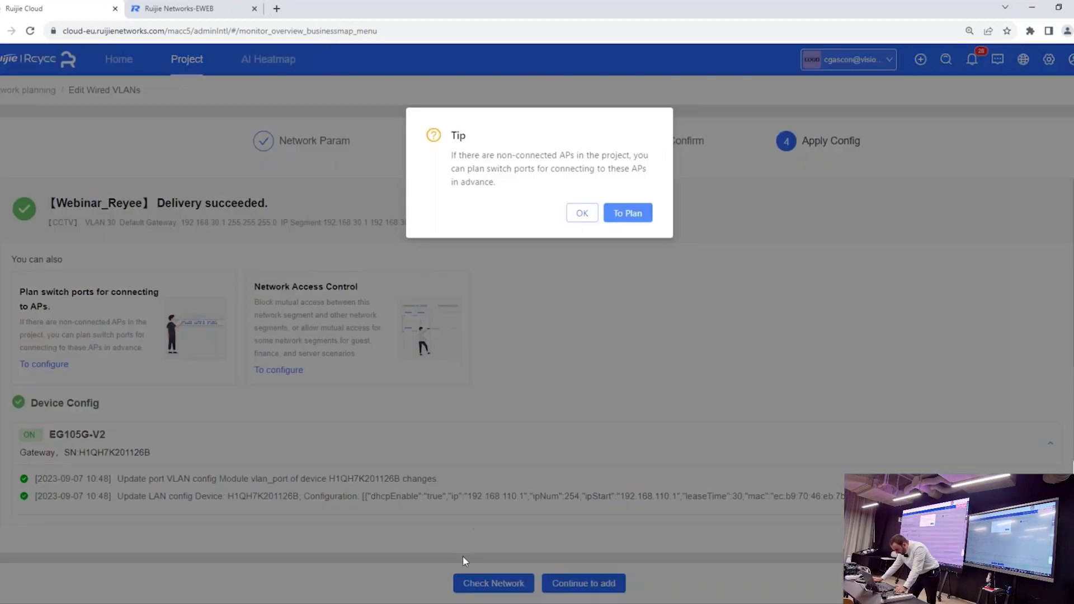
Step: Dismiss the AP port planning tip, return to the network overview and open the Network Access Control configuration
click(582, 213)
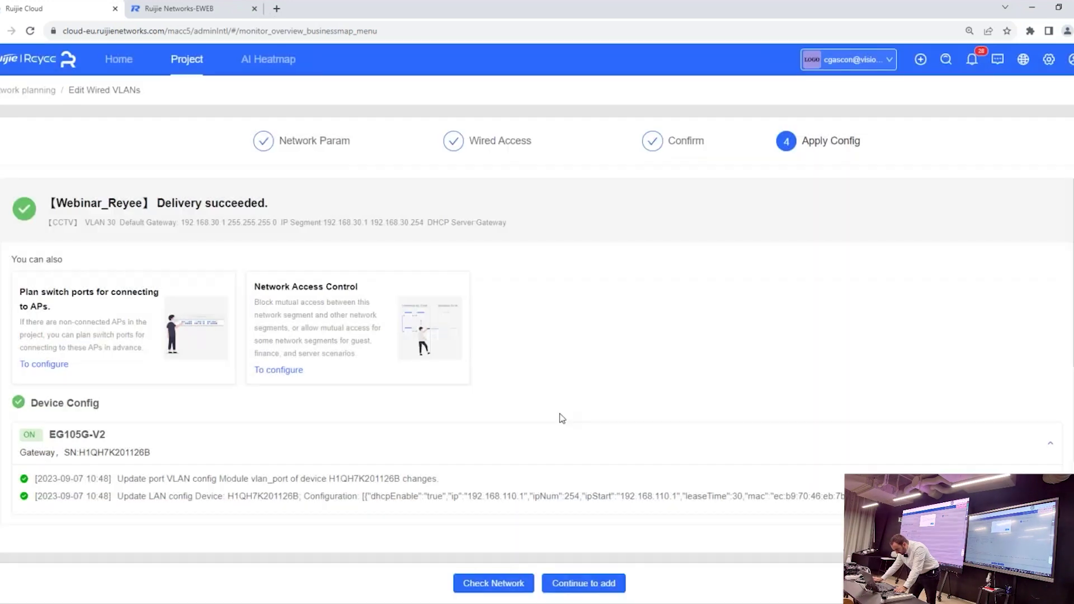
click(493, 583)
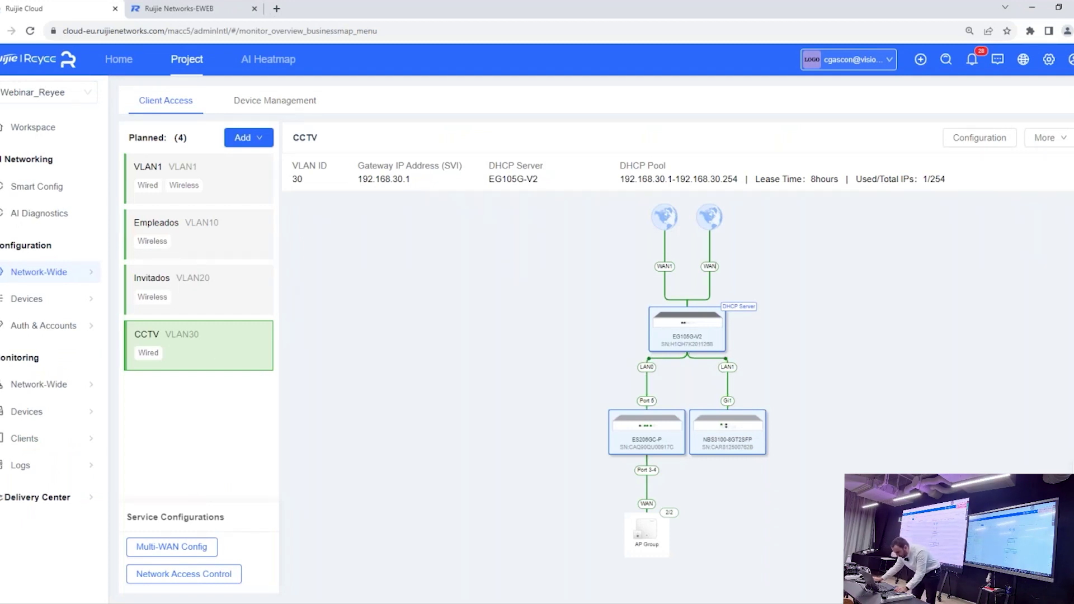
click(186, 574)
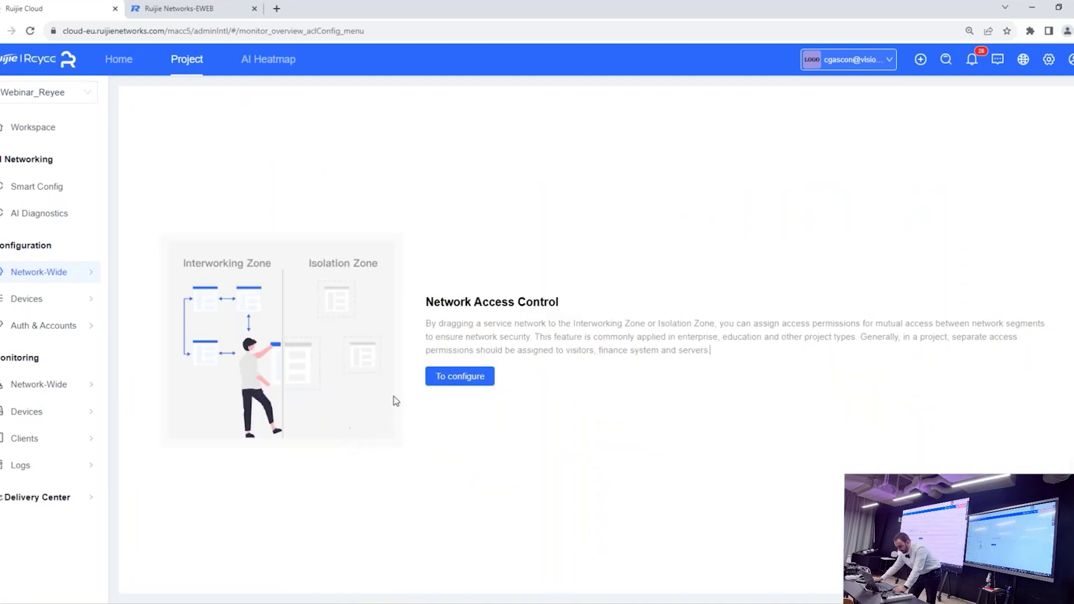
click(445, 379)
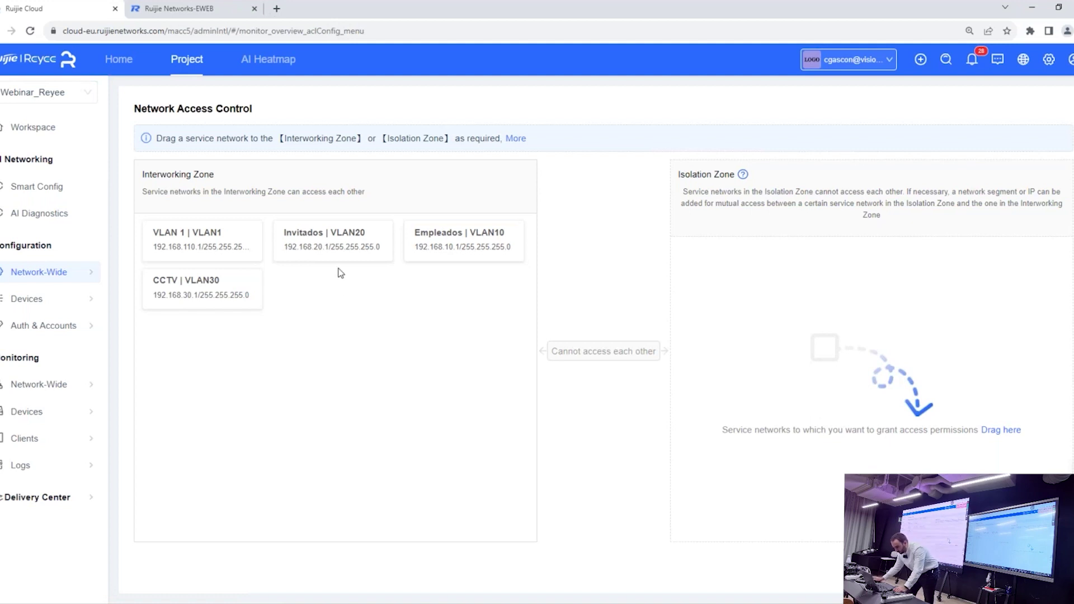
Step: Move the Invitados VLAN20 network from the Interworking Zone into the Isolation Zone and save the access control settings
drag(331, 250, 713, 313)
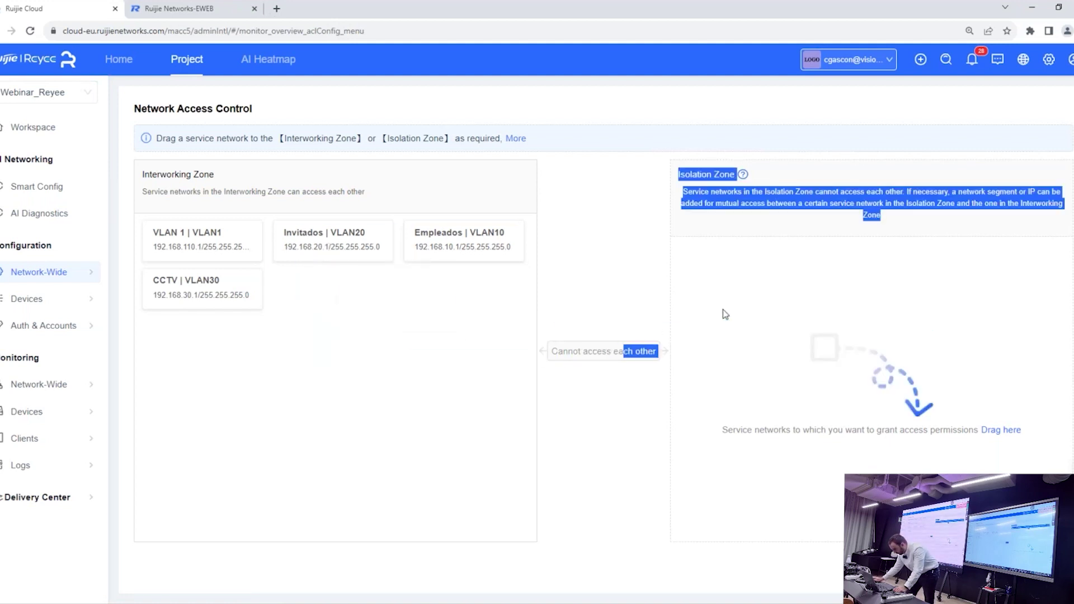
click(402, 323)
drag(330, 232, 922, 287)
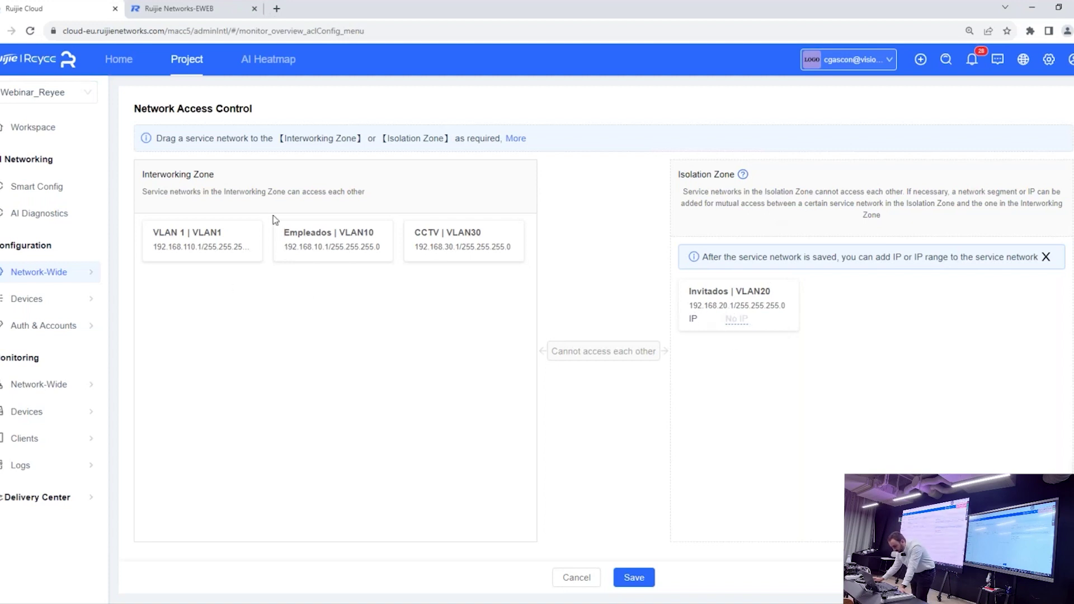
click(634, 578)
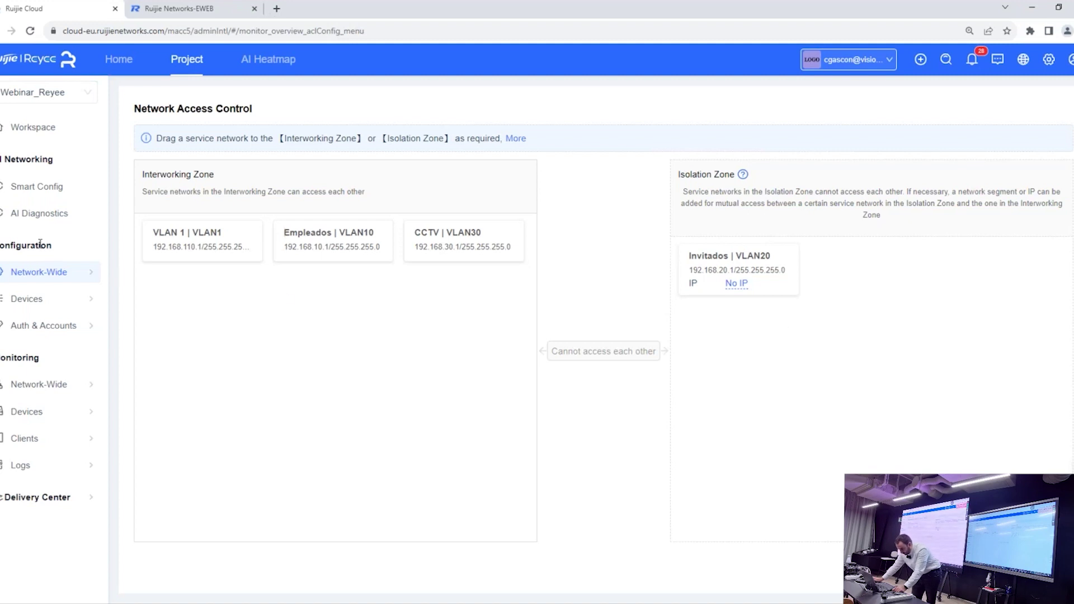
Step: Open the Flow Control configuration from the network-wide Flow & App Control settings
mouse_move(37, 277)
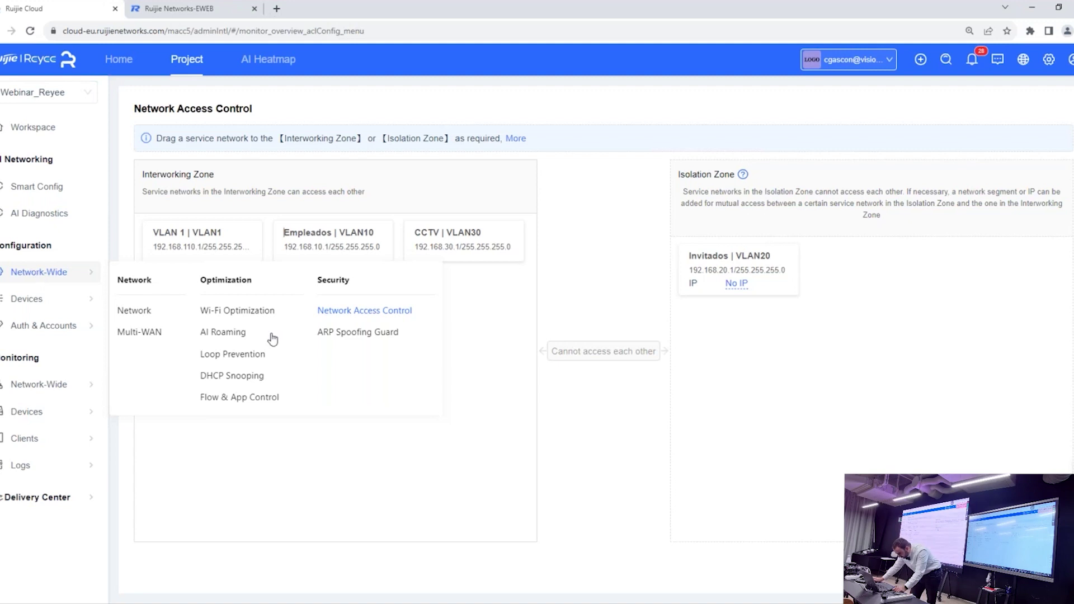
click(255, 398)
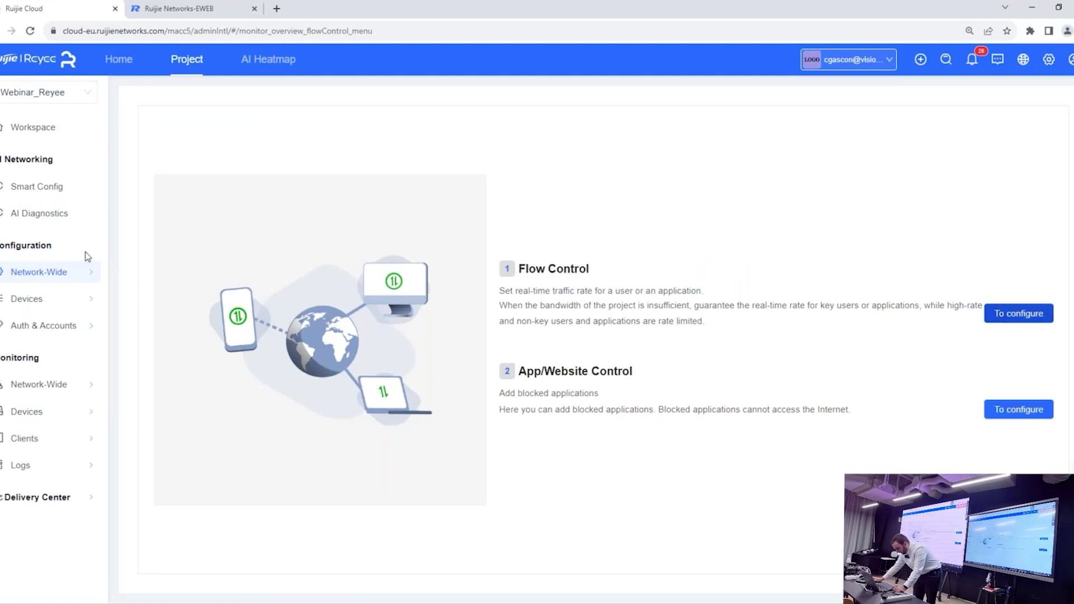
mouse_move(60, 268)
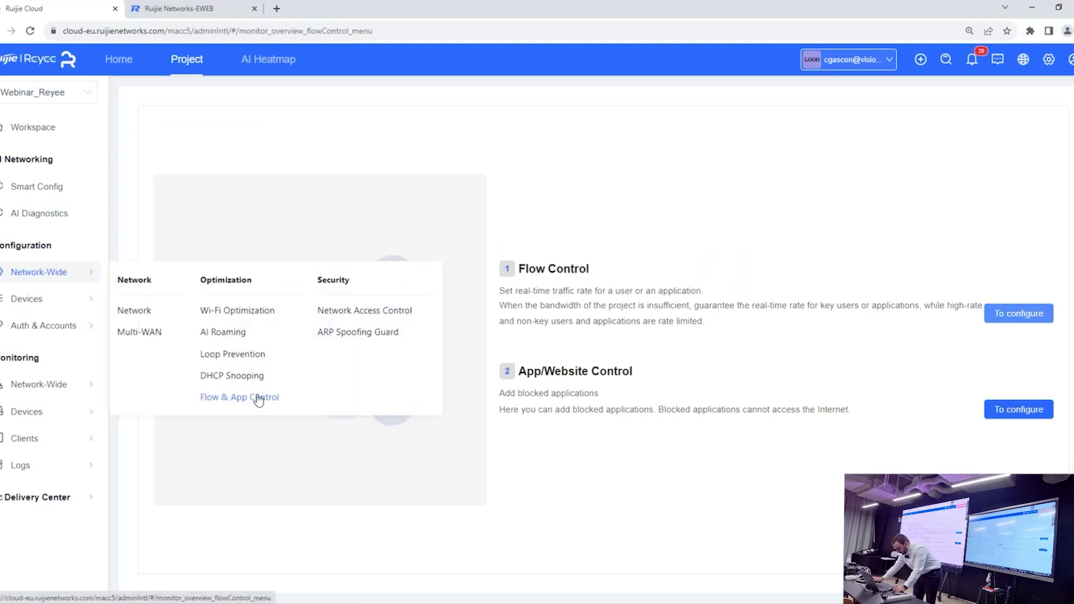
click(1031, 312)
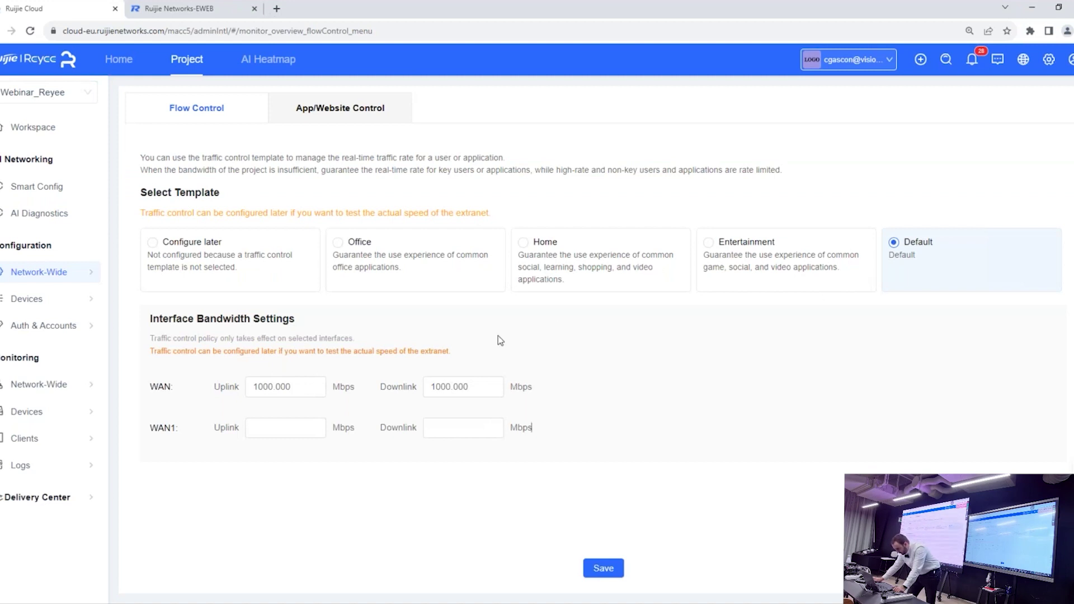
Step: Set the WAN interface bandwidth to 500 Mbps uplink and 500 Mbps downlink
click(270, 387)
drag(271, 387, 227, 381)
key(BackSpace)
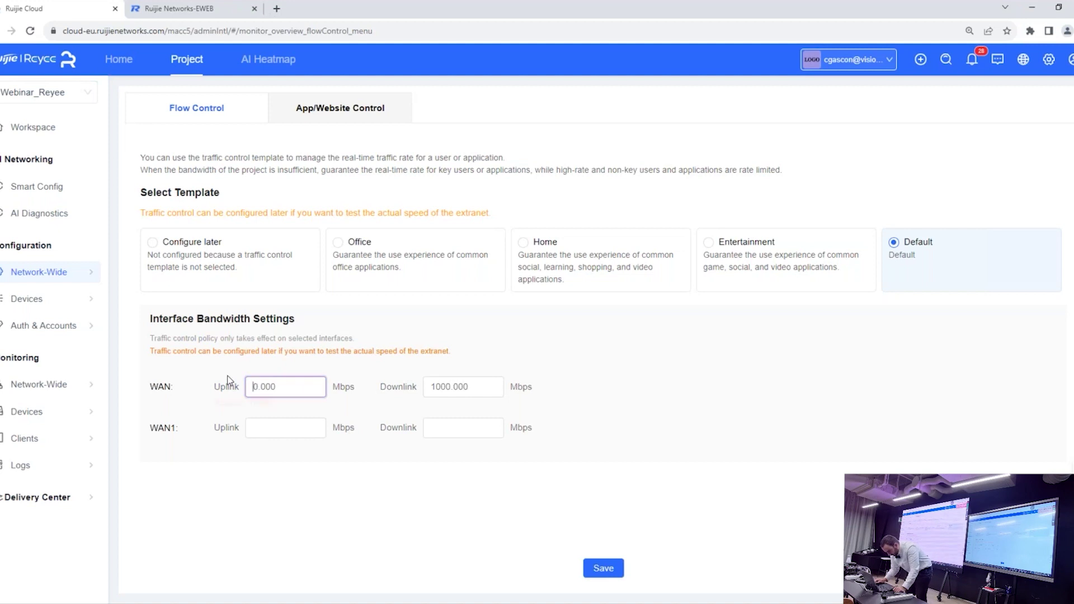
text(60)
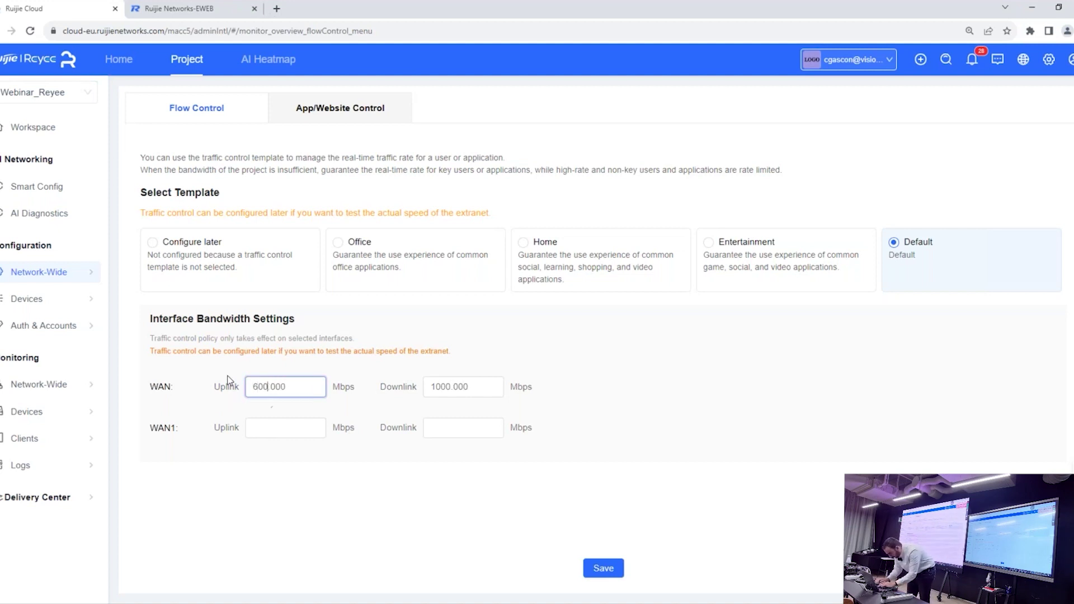
text(500)
key(Tab)
key(End)
key(BackSpace)
key(BackSpace)
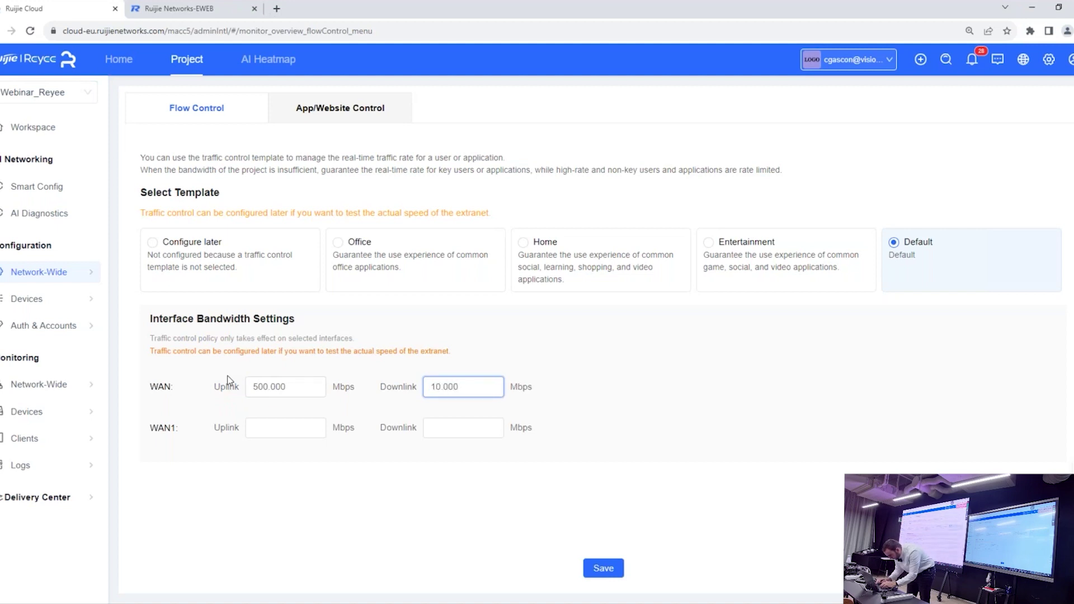
key(BackSpace)
text(500)
Step: Set the WAN1 interface bandwidth to 100 Mbps uplink and downlink, and save the flow control settings
click(261, 432)
text(100)
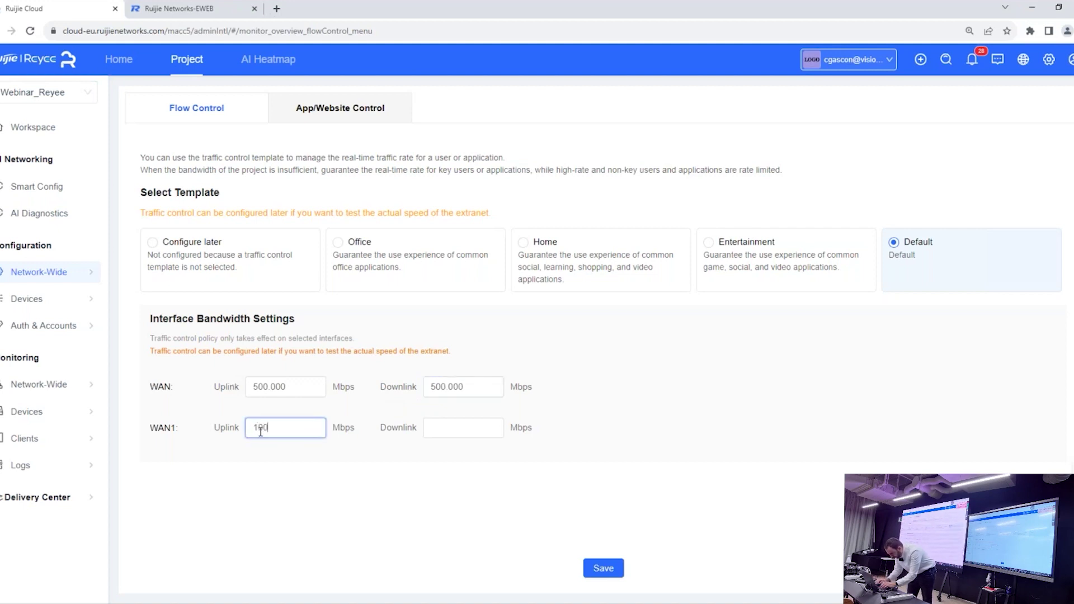
text(.000)
key(Tab)
text(1000)
key(BackSpace)
text(.000)
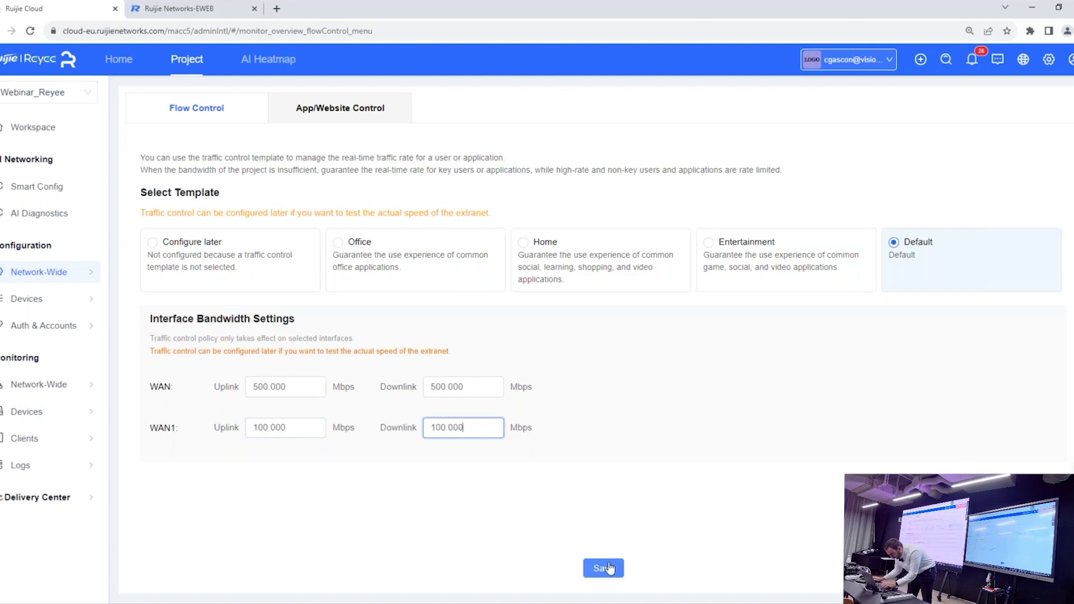
click(609, 568)
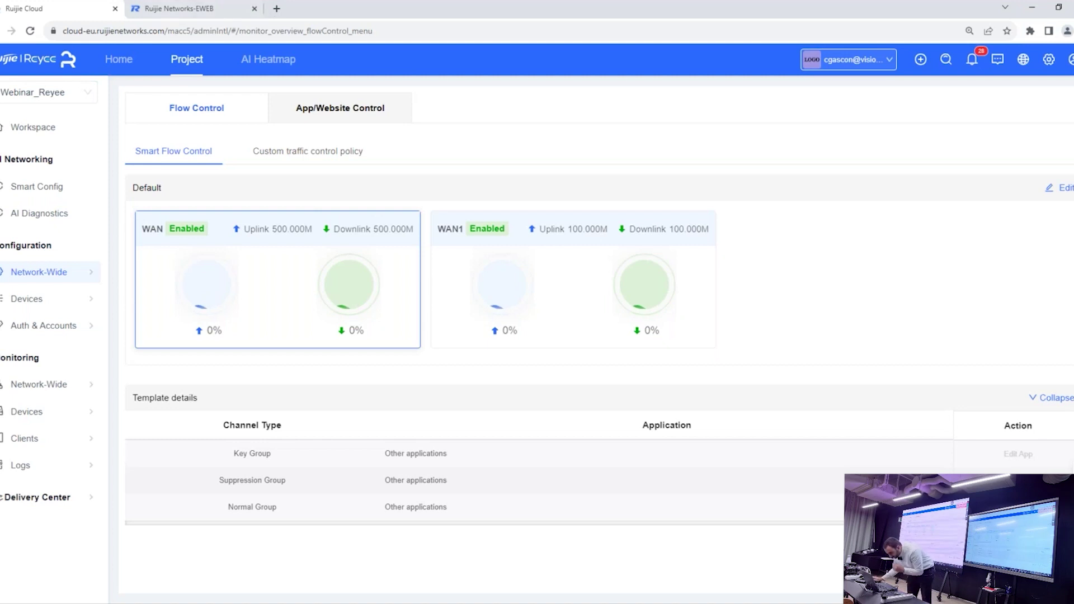
Step: Add a custom IP traffic control policy for Empleados VLAN10 using the overall rate limit mode
click(279, 164)
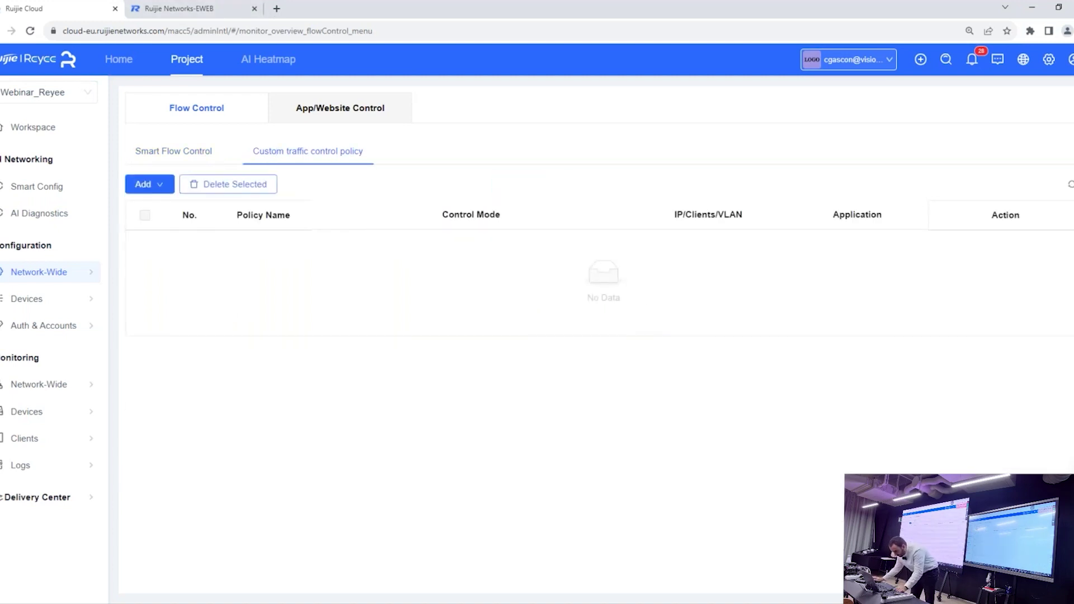
click(158, 186)
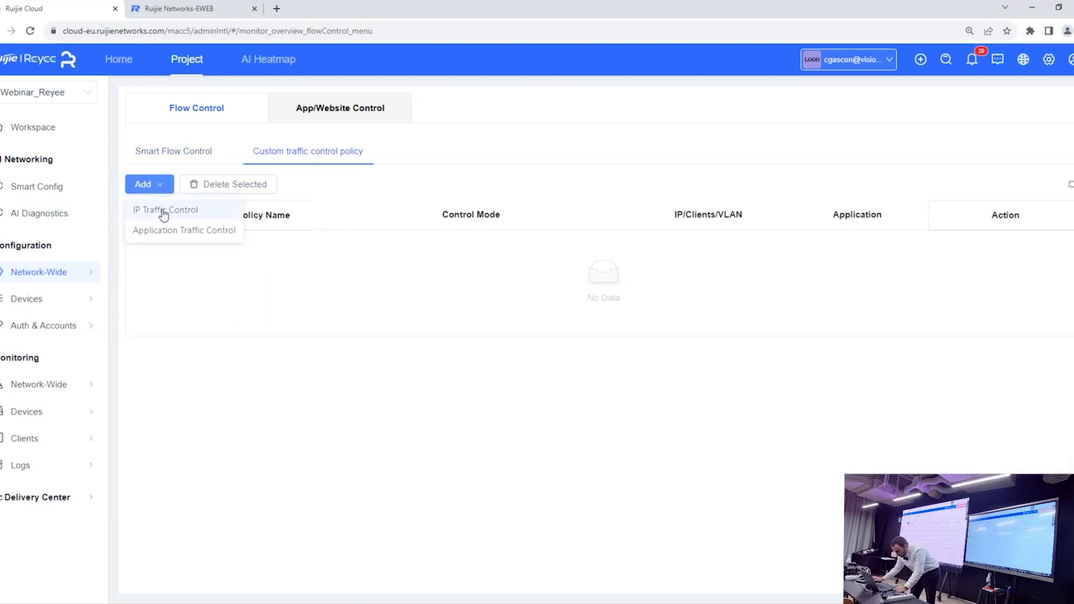
click(164, 212)
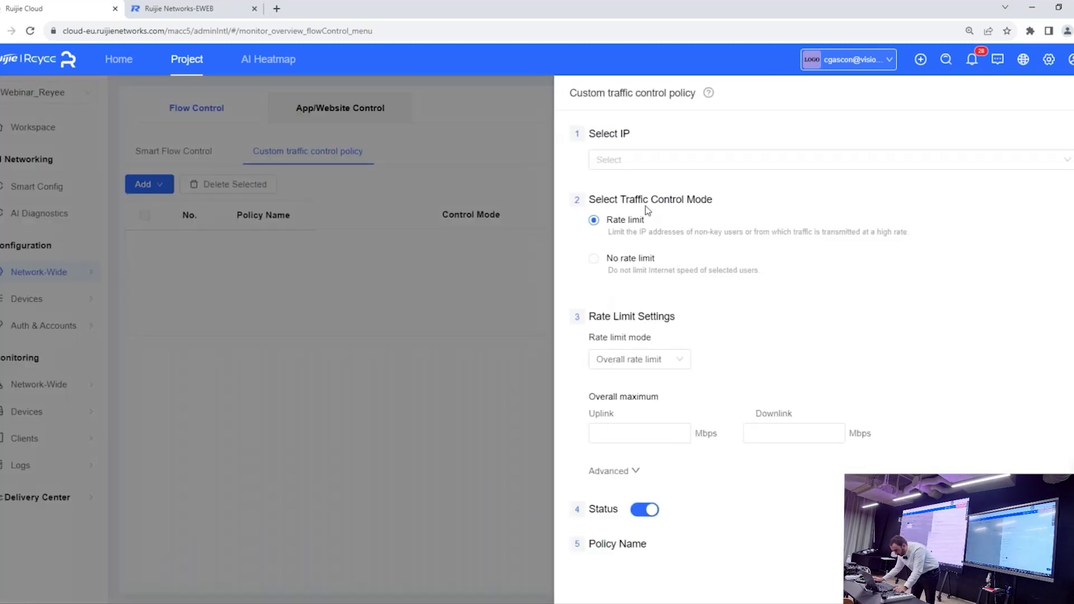
click(630, 162)
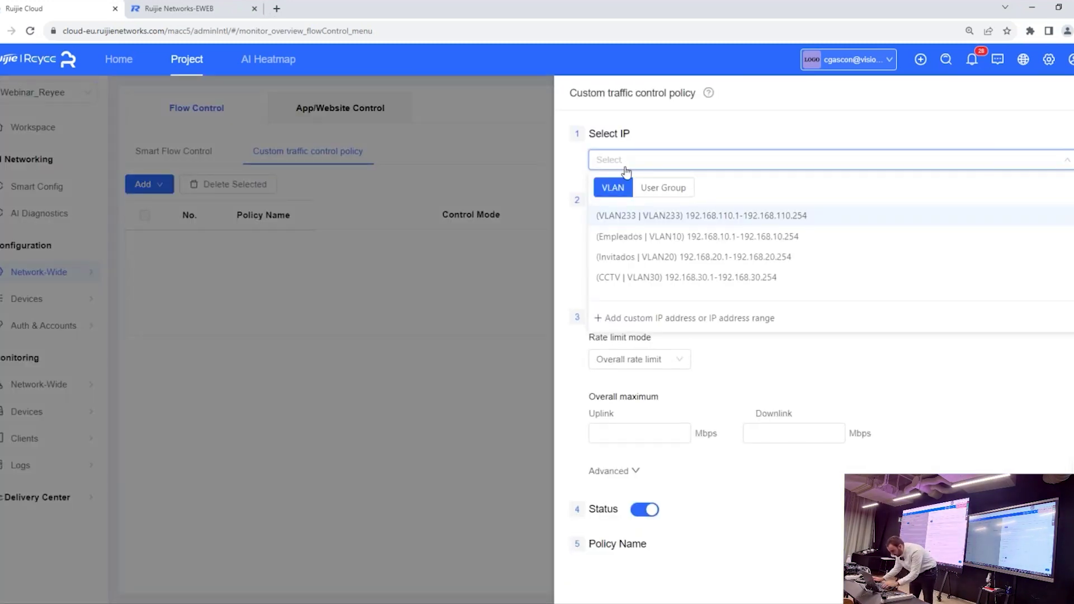
click(638, 240)
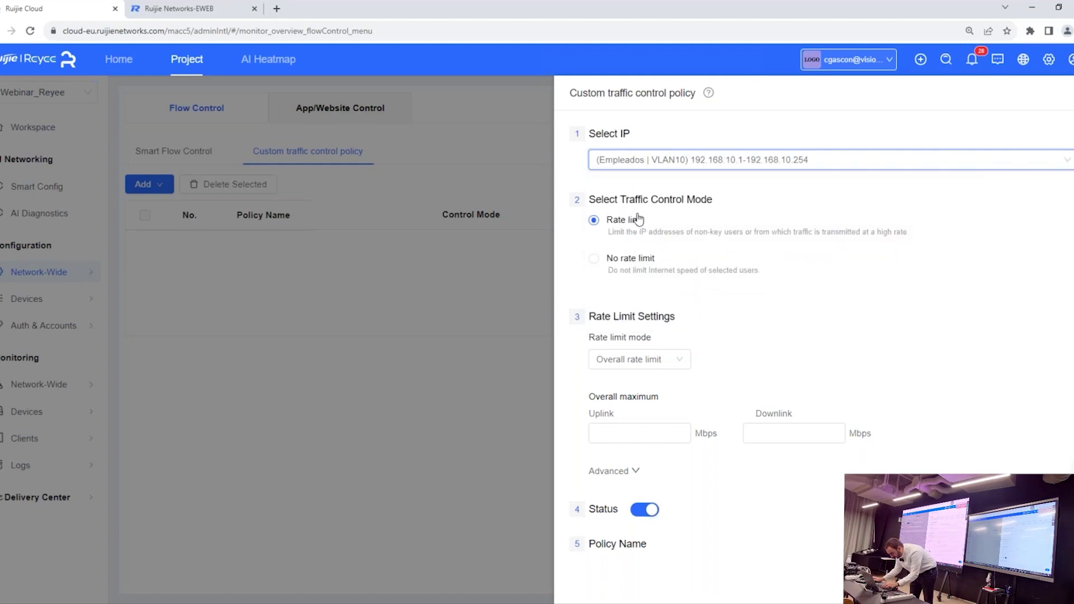
click(640, 359)
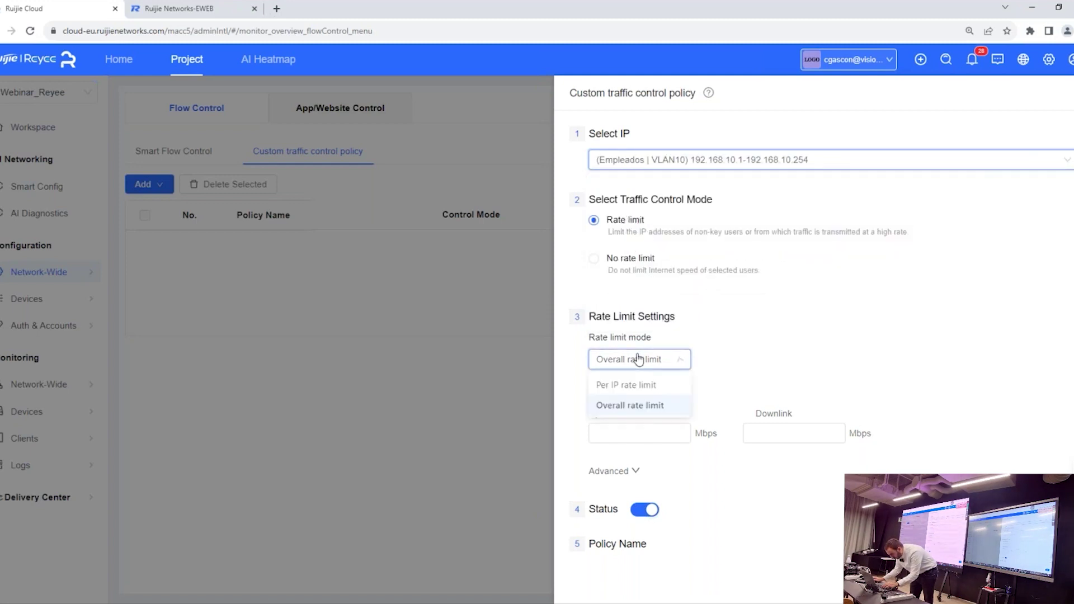
click(640, 406)
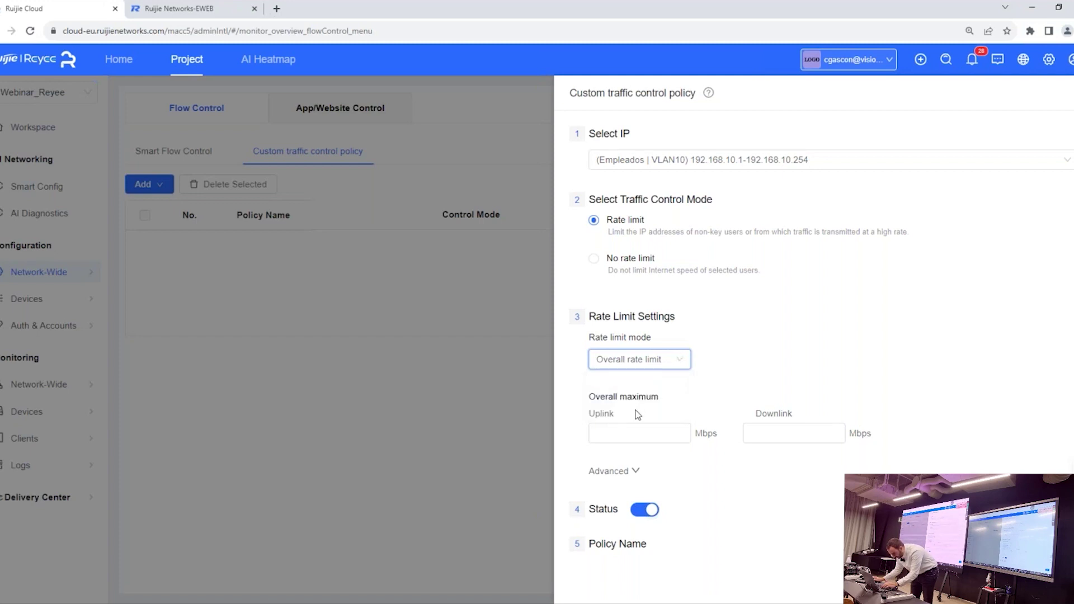
Step: Set the Empleados policy's overall maximum to 400 Mbps uplink and 400 Mbps downlink
click(619, 436)
text(40)
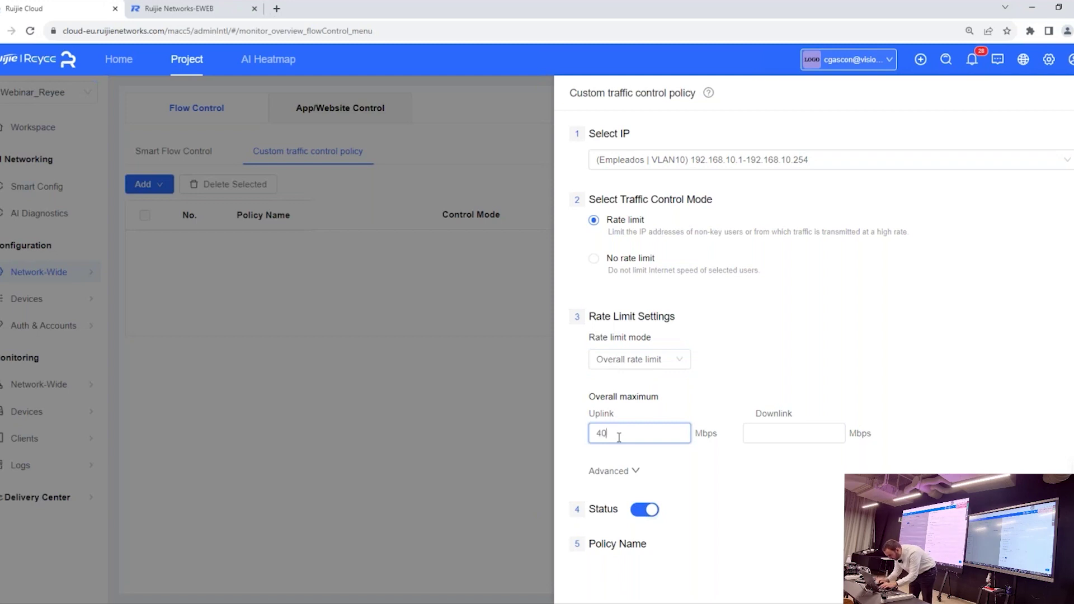
text(0.000)
key(Tab)
text(4000.)
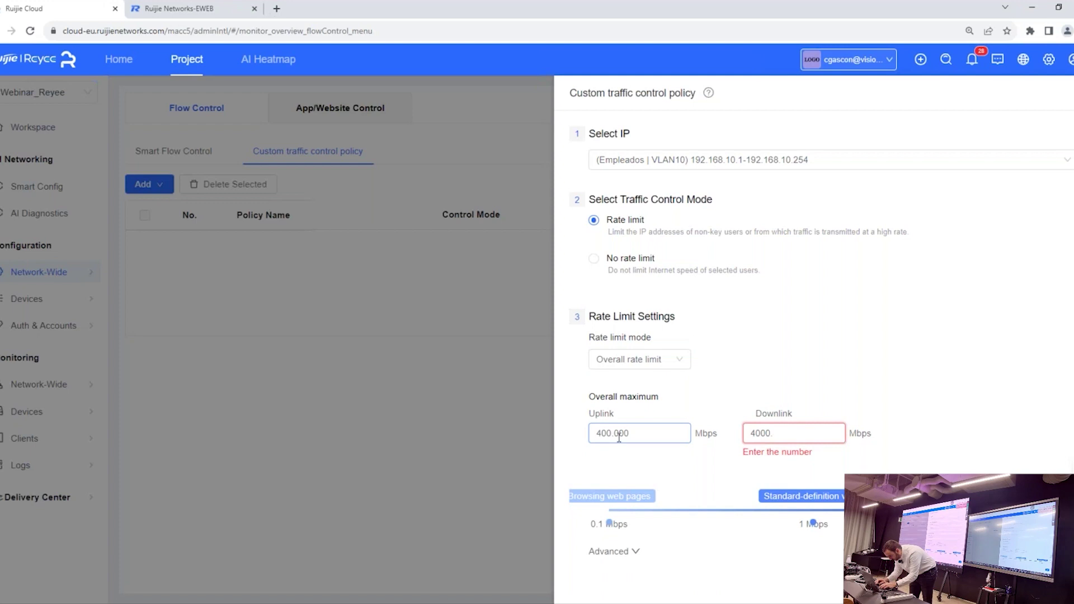
key(BackSpace)
key(BackSpace)
text(.000)
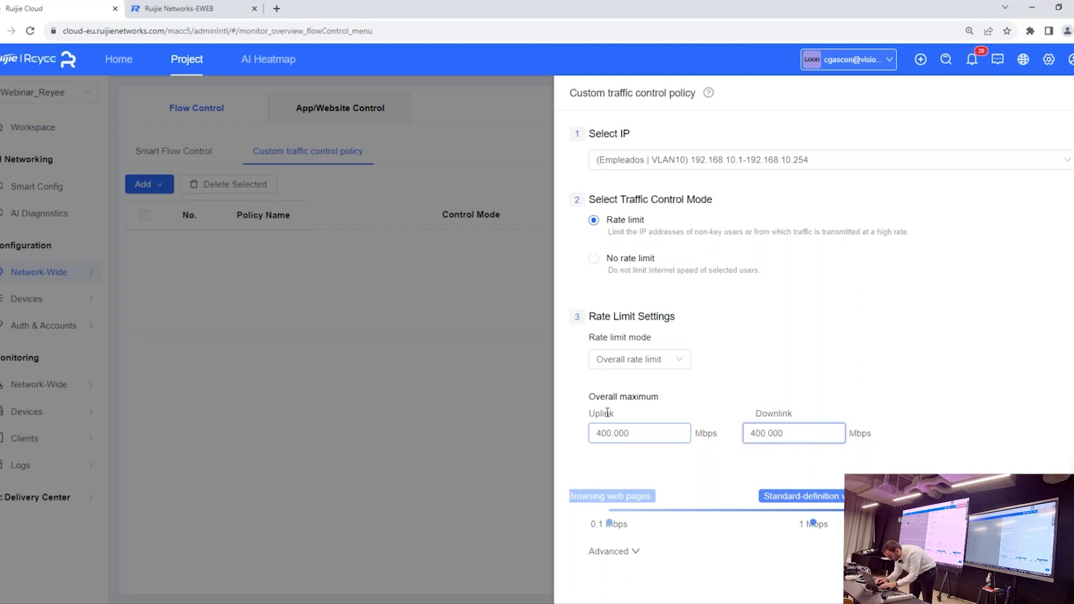
Step: Name the Empleados traffic policy Flow_Empleados and save it
scroll(678, 456, down, 2)
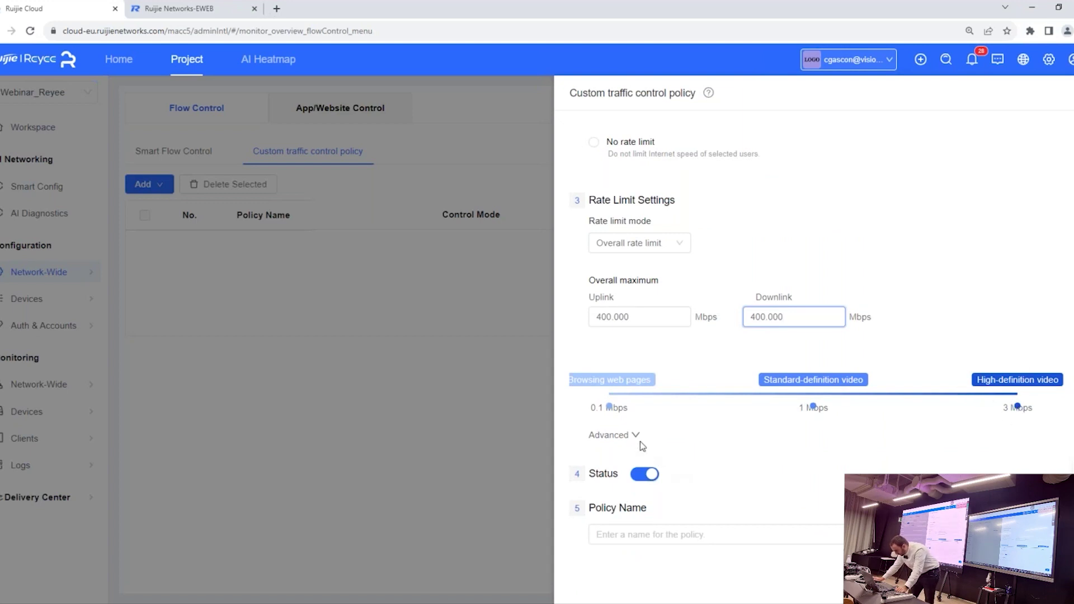
scroll(640, 442, down, 1)
click(631, 426)
click(633, 426)
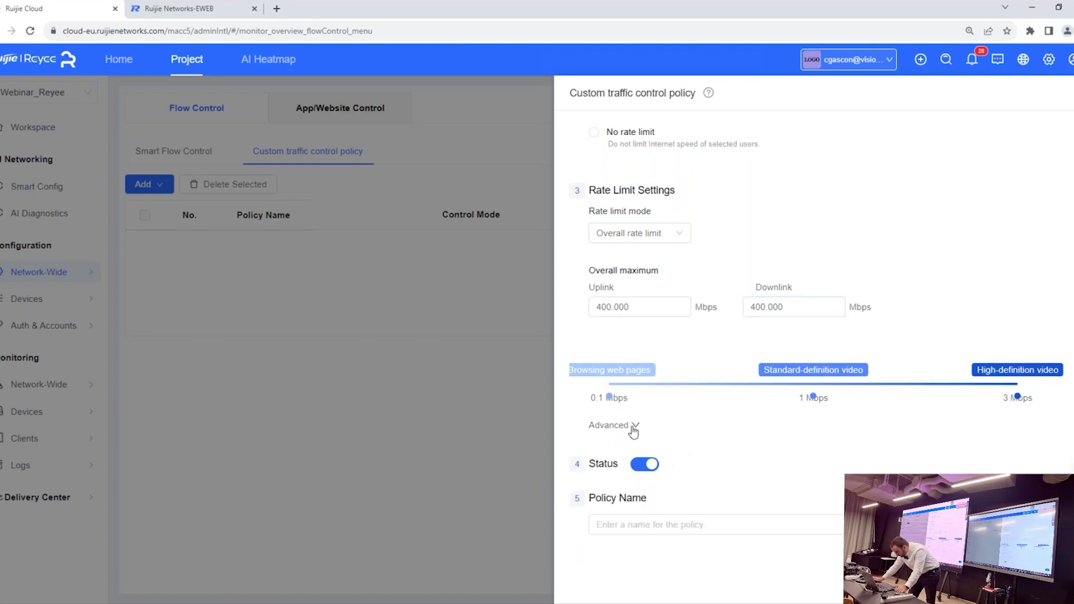
click(632, 525)
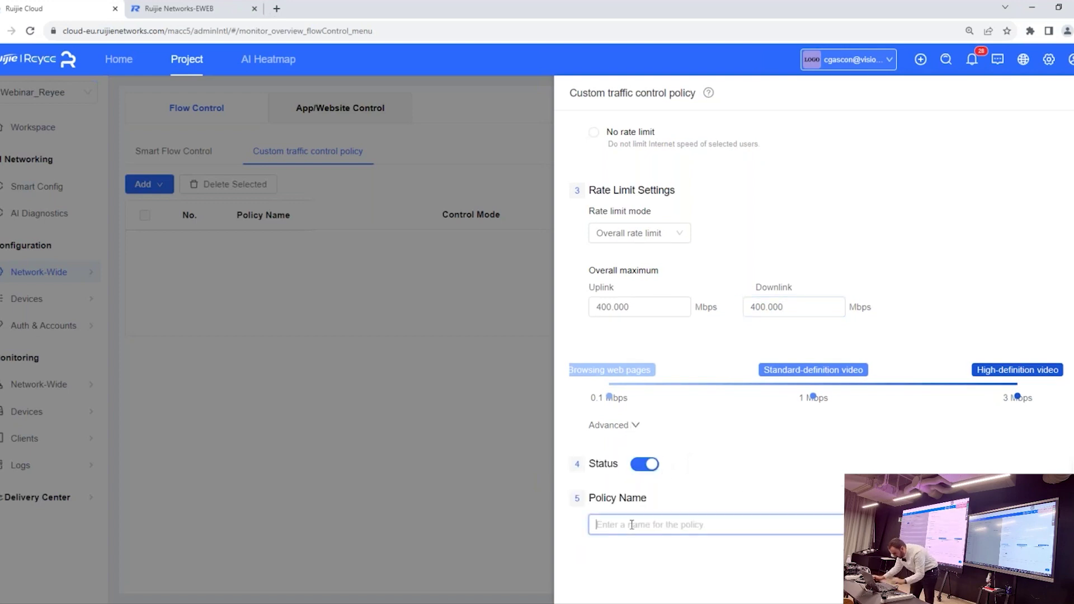
text(Flow_Empleados)
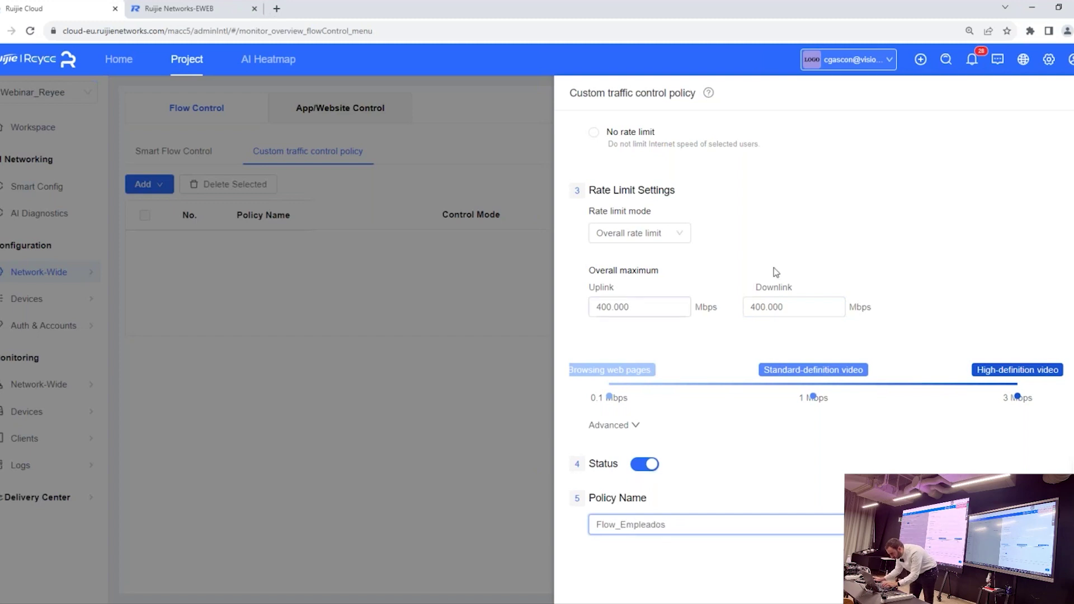
scroll(774, 273, up, 2)
scroll(773, 272, down, 2)
key(Return)
Step: Add a custom IP traffic control policy for Invitados VLAN20 using the per IP rate limit mode
click(152, 190)
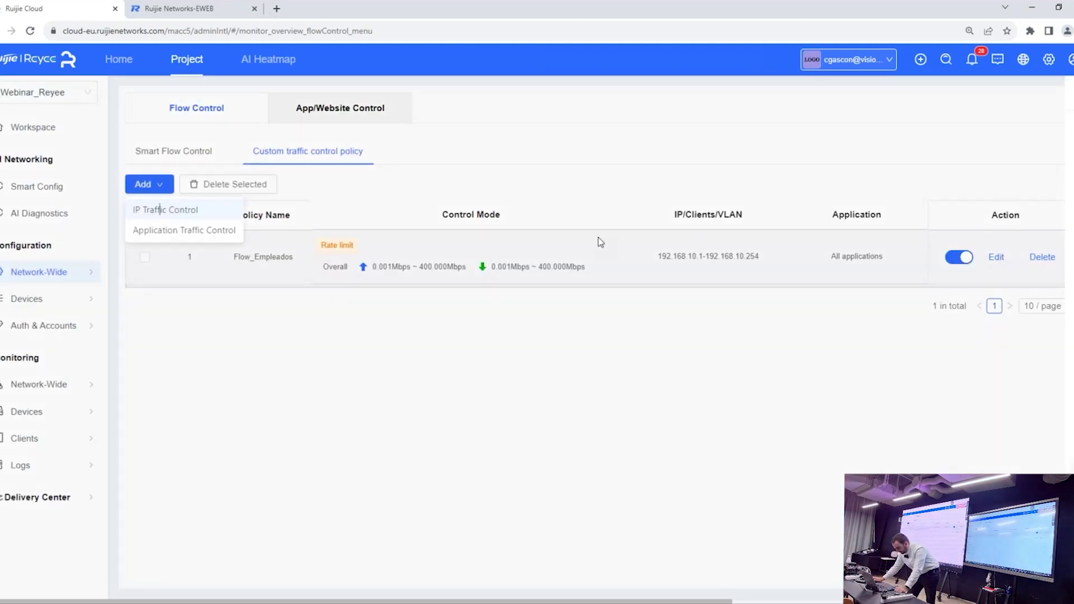
click(163, 210)
click(643, 160)
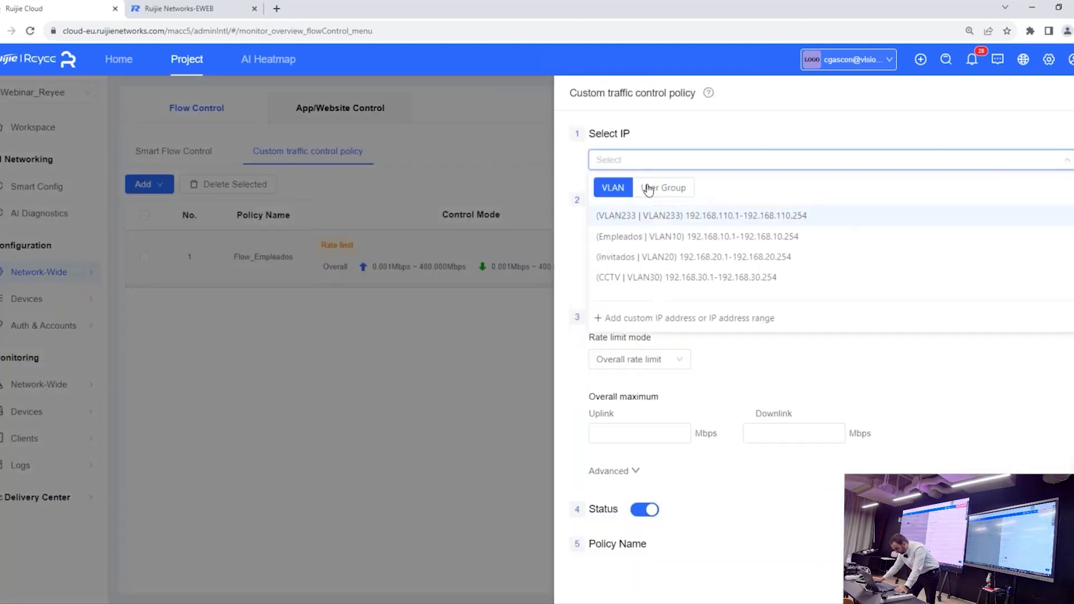
click(623, 258)
scroll(635, 330, down, 1)
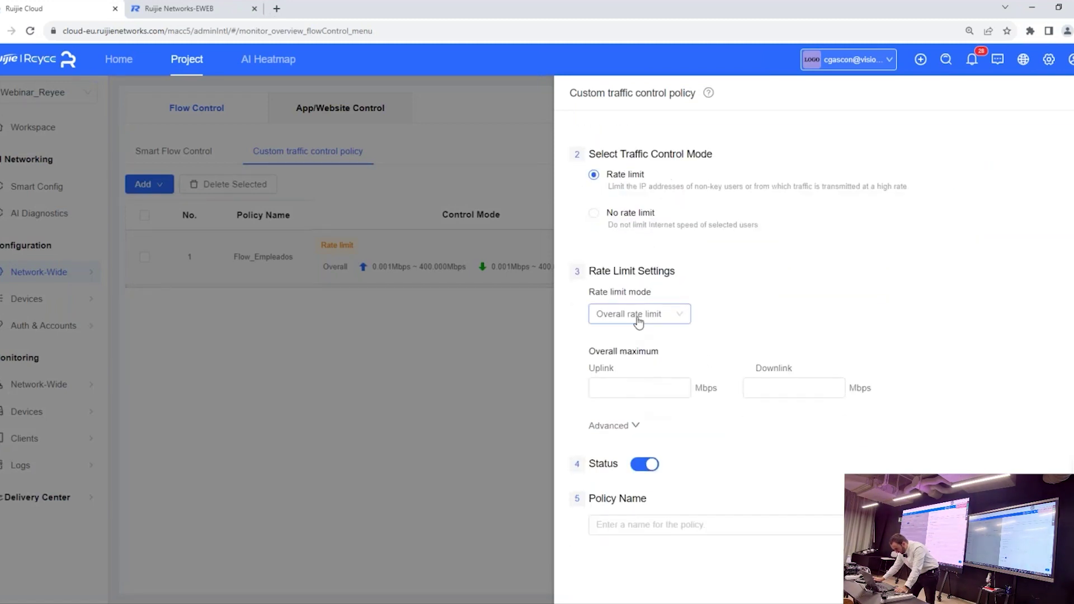
click(638, 321)
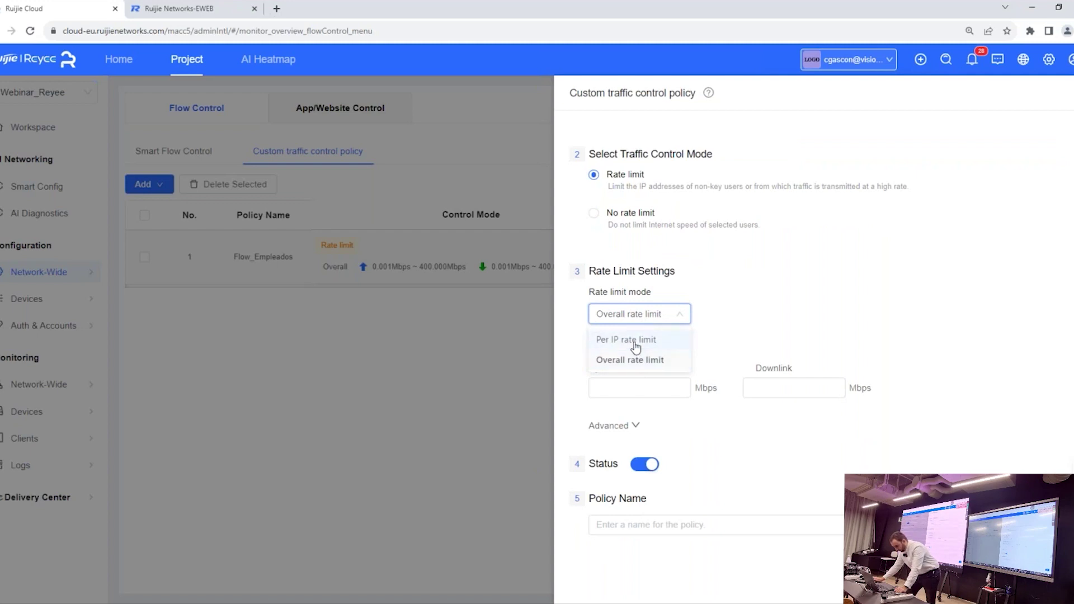
click(635, 346)
Step: Set the Invitados policy's maximum to 5 Mbps uplink and 5 Mbps downlink
click(630, 386)
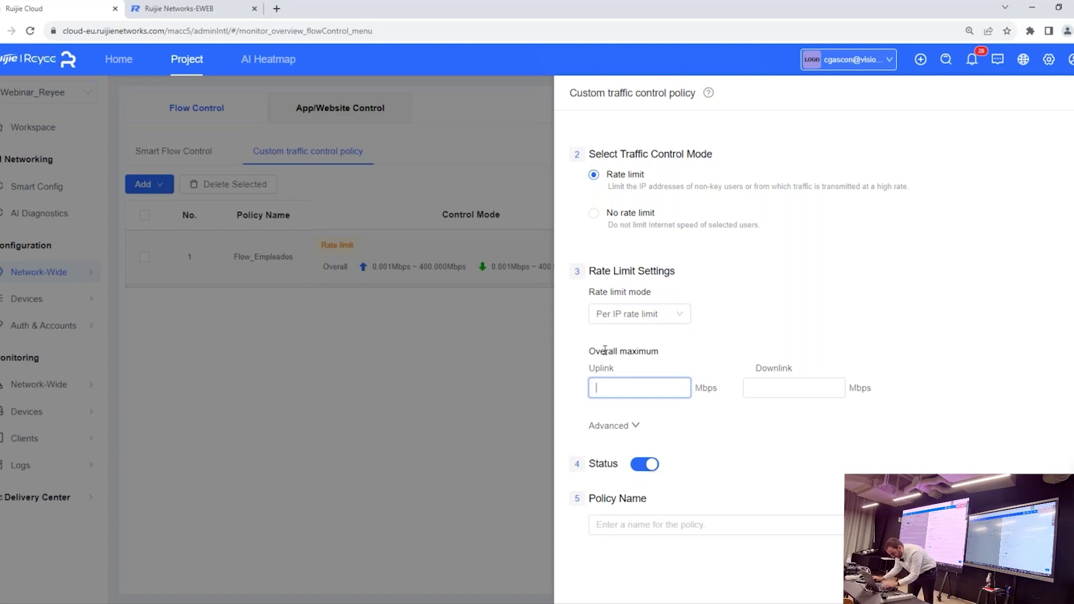
text(5)
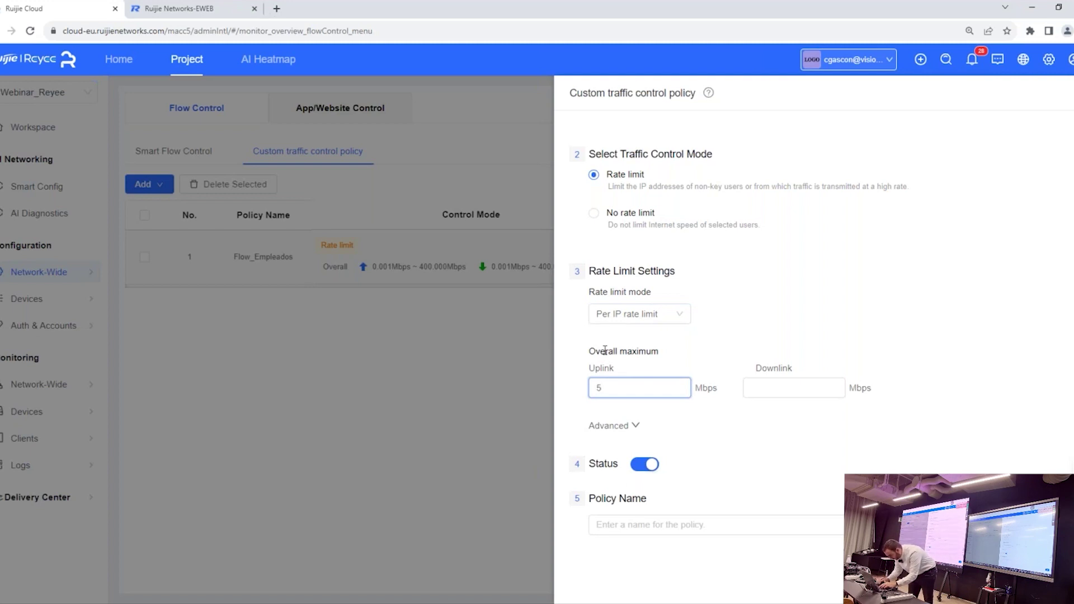
key(Tab)
text(5)
key(Tab)
click(682, 383)
click(690, 370)
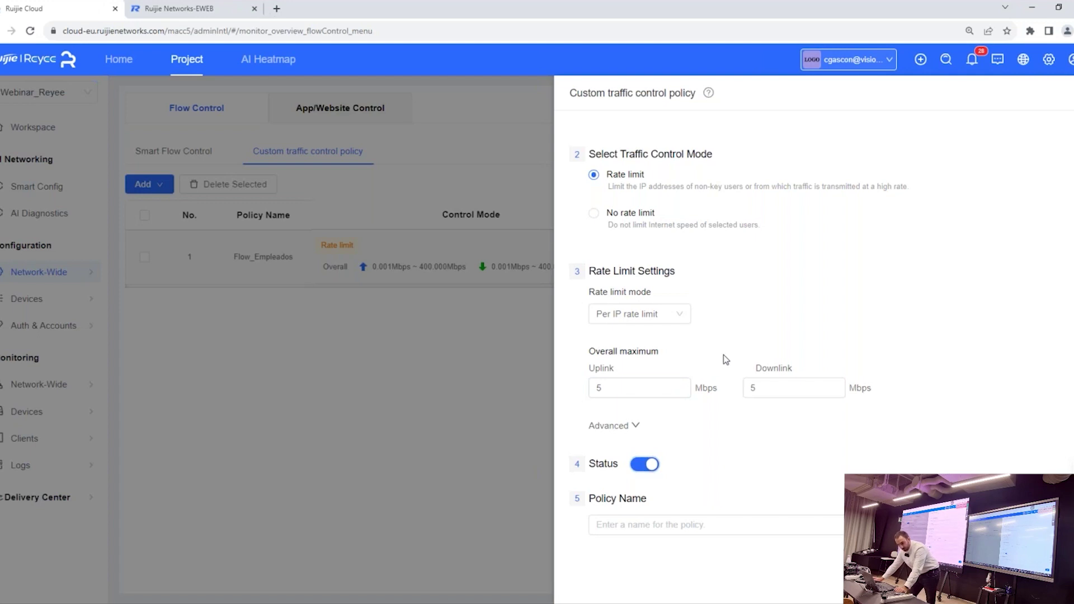
click(686, 385)
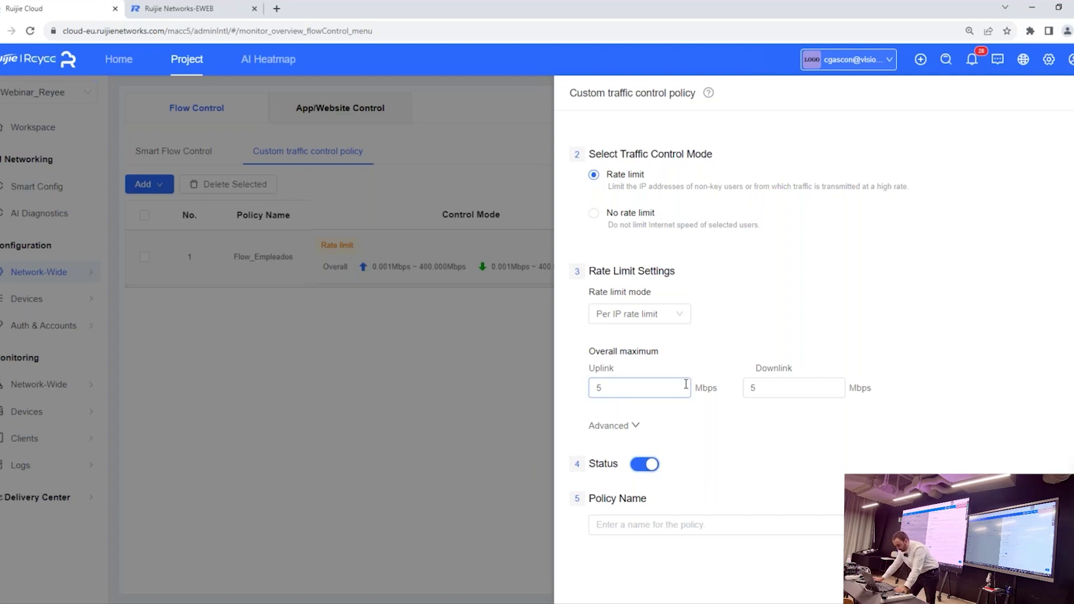
Step: Name the guest traffic policy Flow_Invitados and save it
click(691, 528)
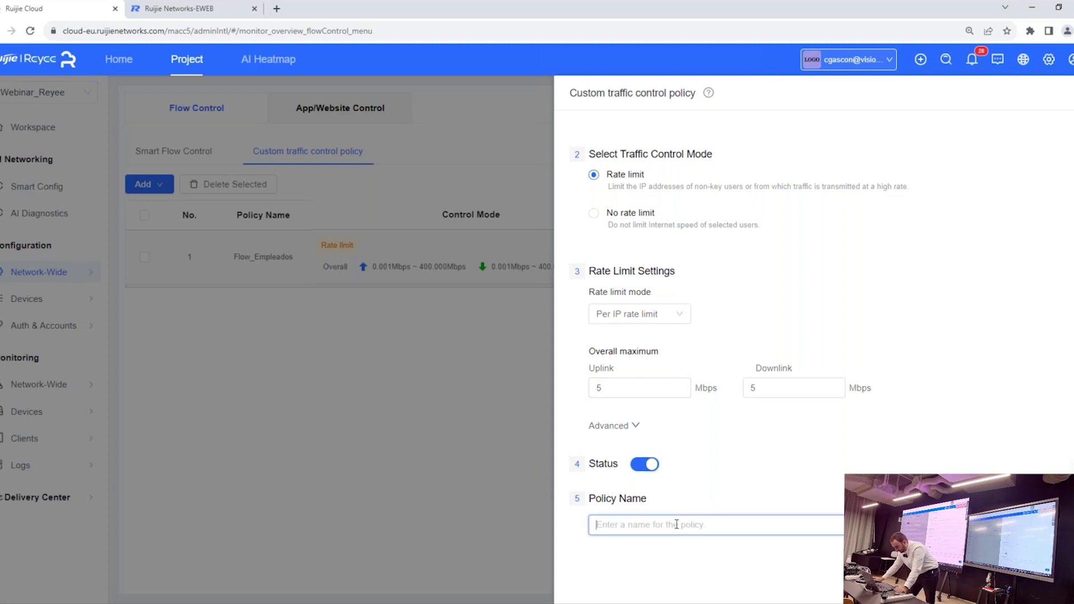
text(Flow_I)
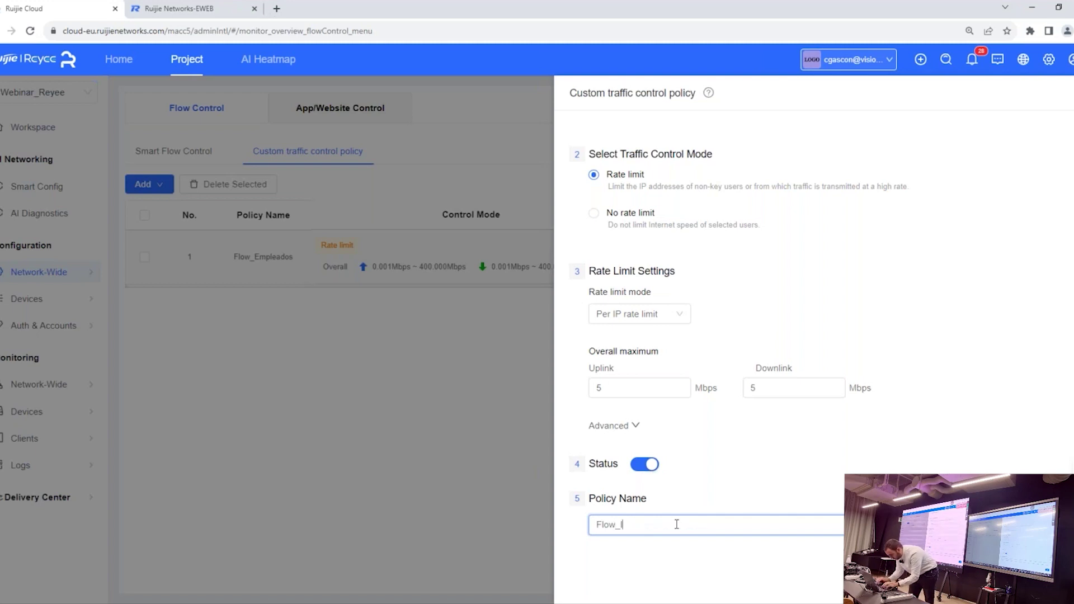
text(nvitados)
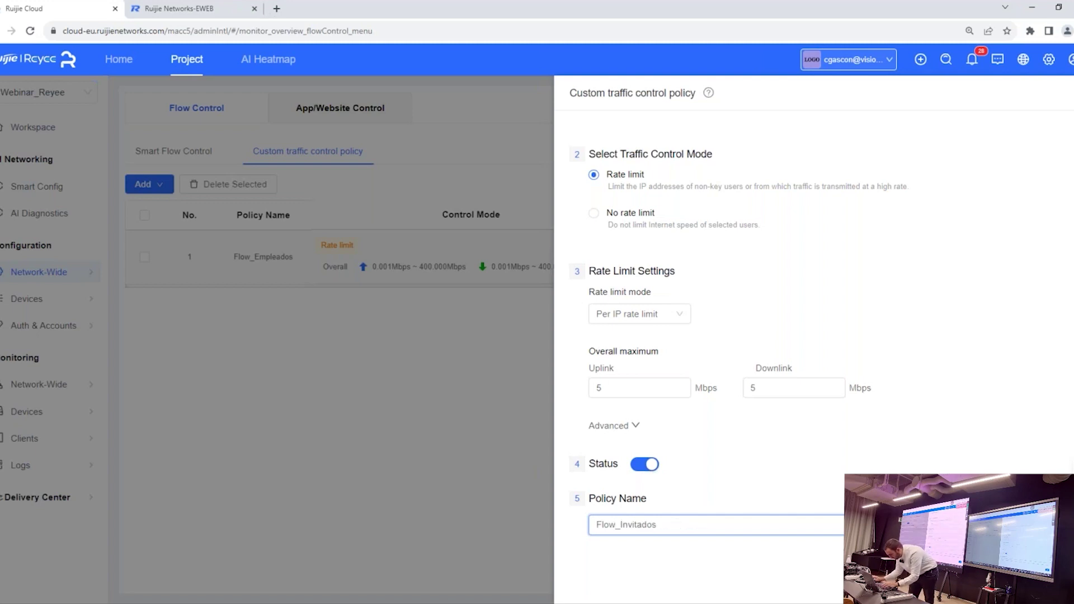
key(Return)
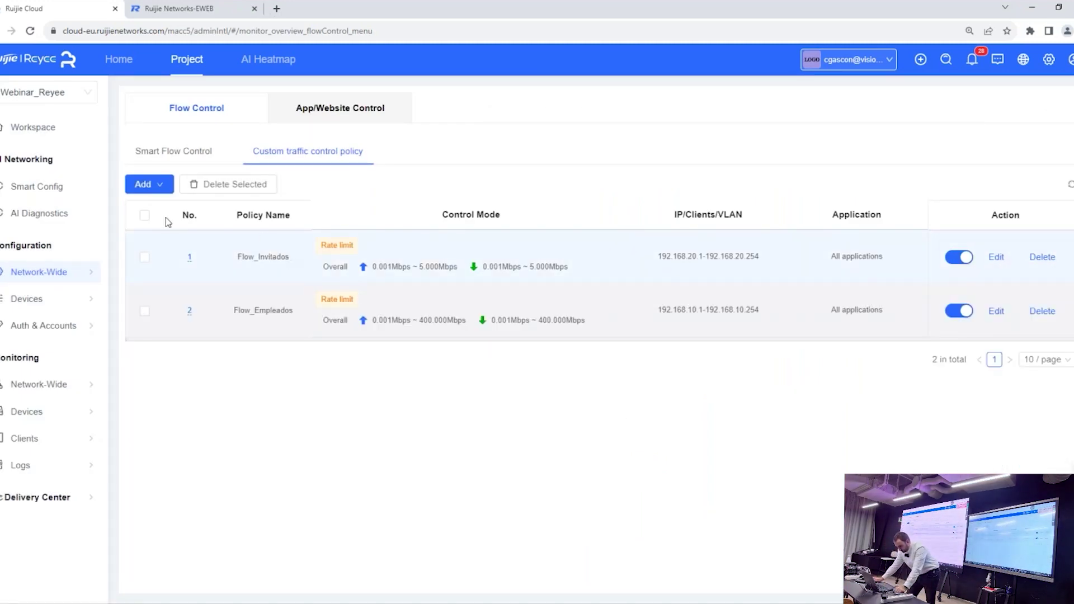
mouse_move(47, 307)
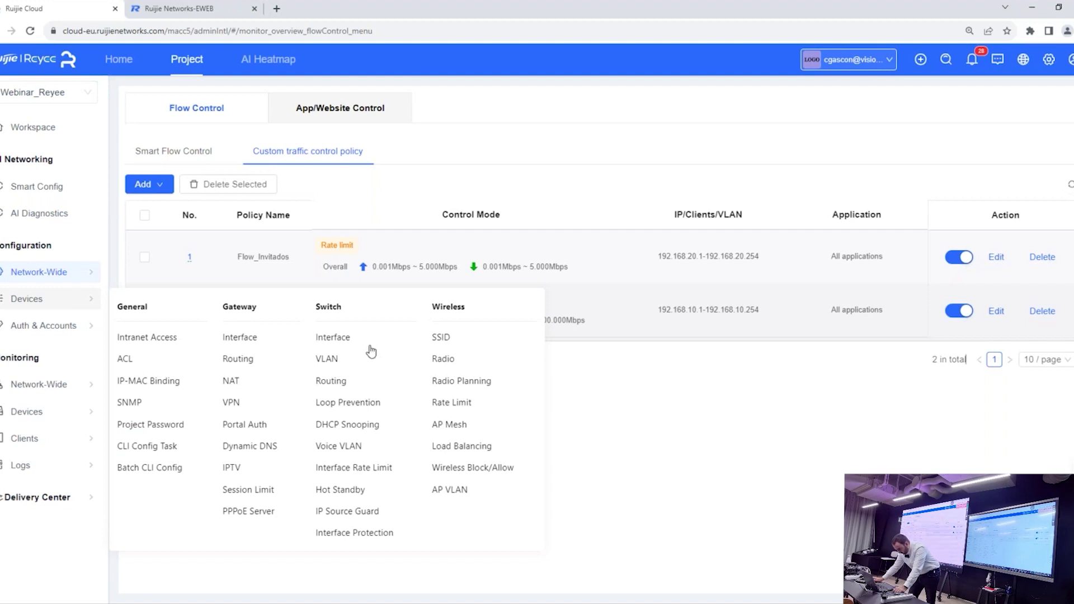
click(442, 338)
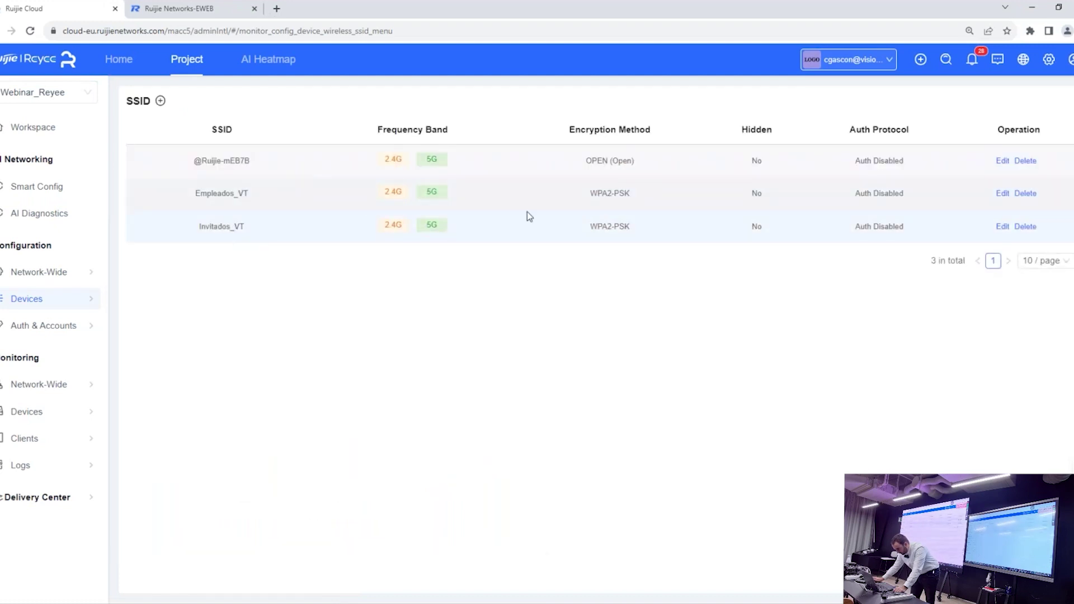
click(1002, 162)
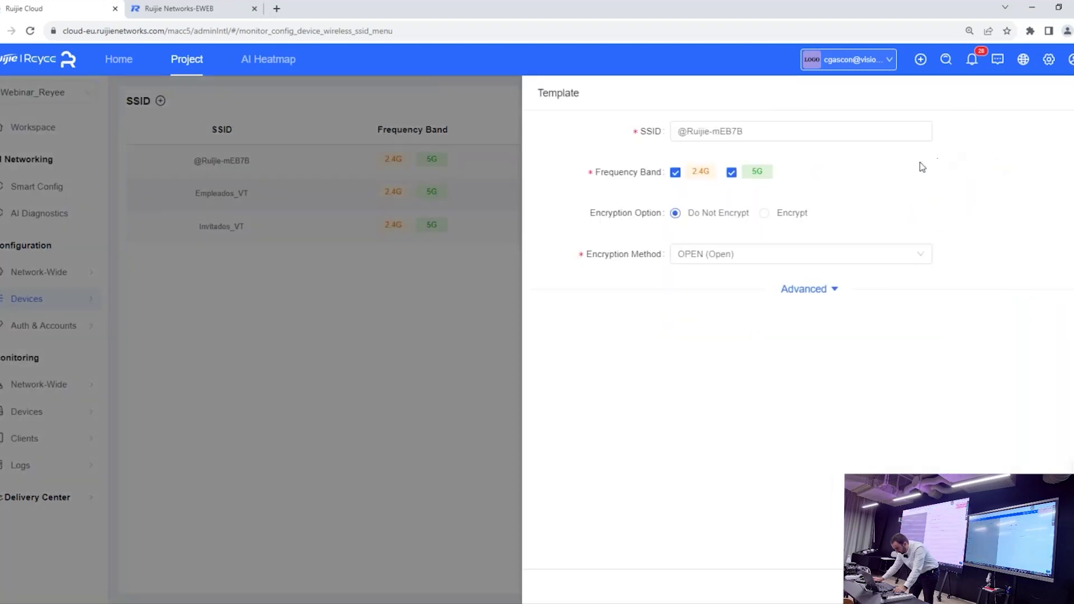
drag(750, 132, 597, 117)
text(Management)
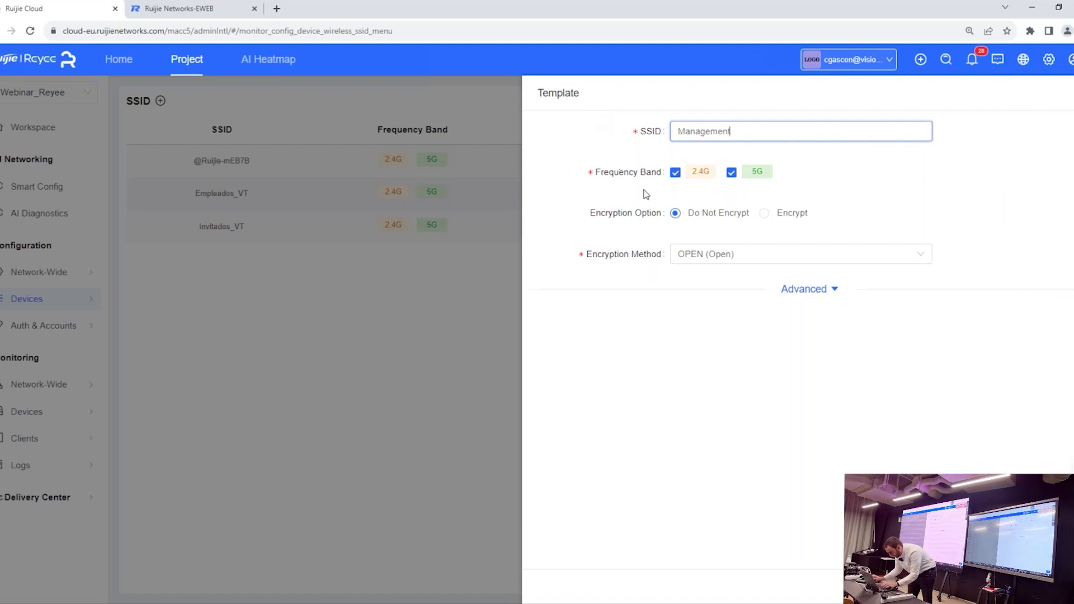
Step: Enable encryption on the Management SSID with the WPA2-PSK method
click(688, 255)
click(702, 311)
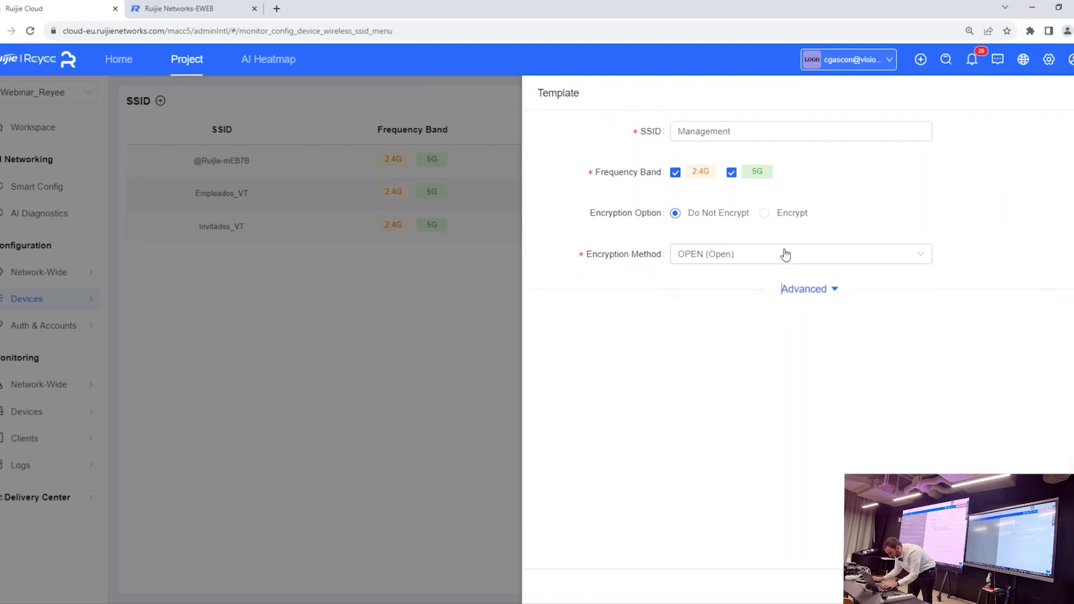
click(772, 216)
click(741, 260)
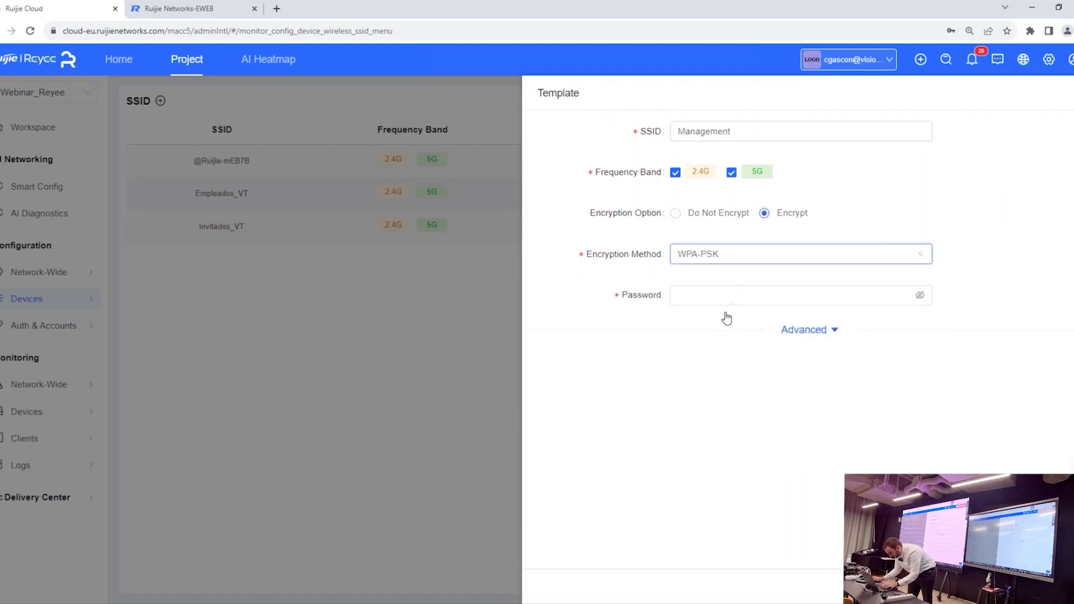
click(719, 320)
Step: Enter the Wi-Fi password for the Management SSID and save the changes
click(731, 296)
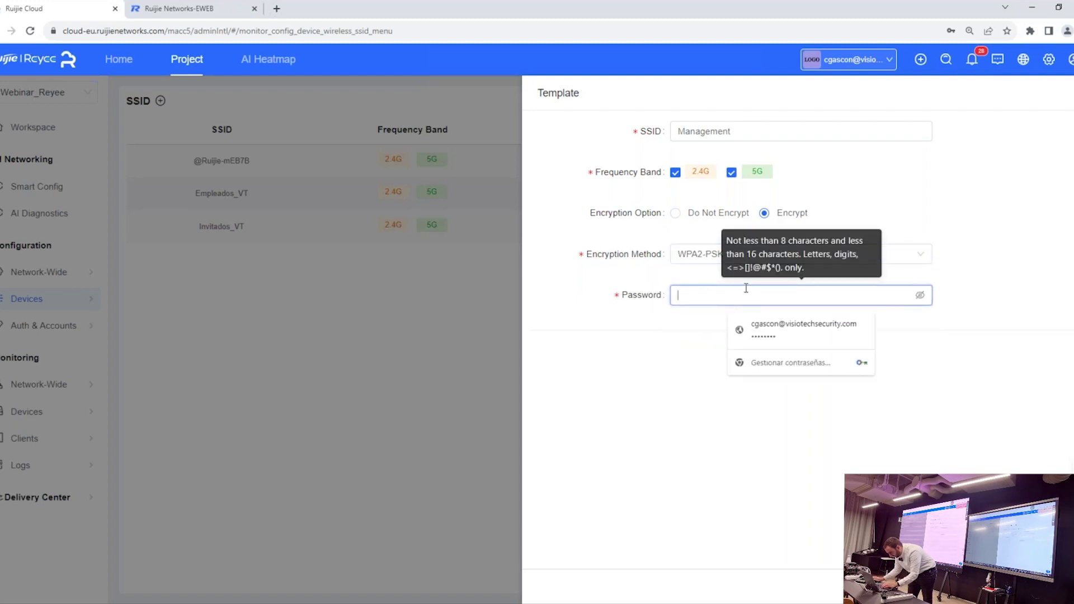
text(••••)
key(BackSpace)
key(BackSpace)
key(BackSpace)
key(BackSpace)
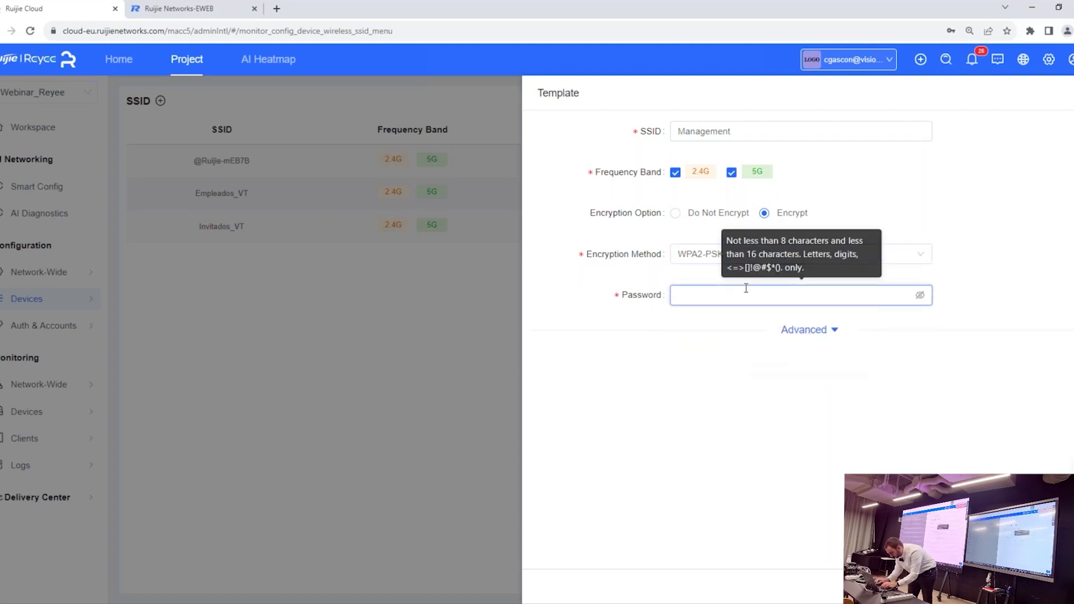
text(••••••••)
click(902, 408)
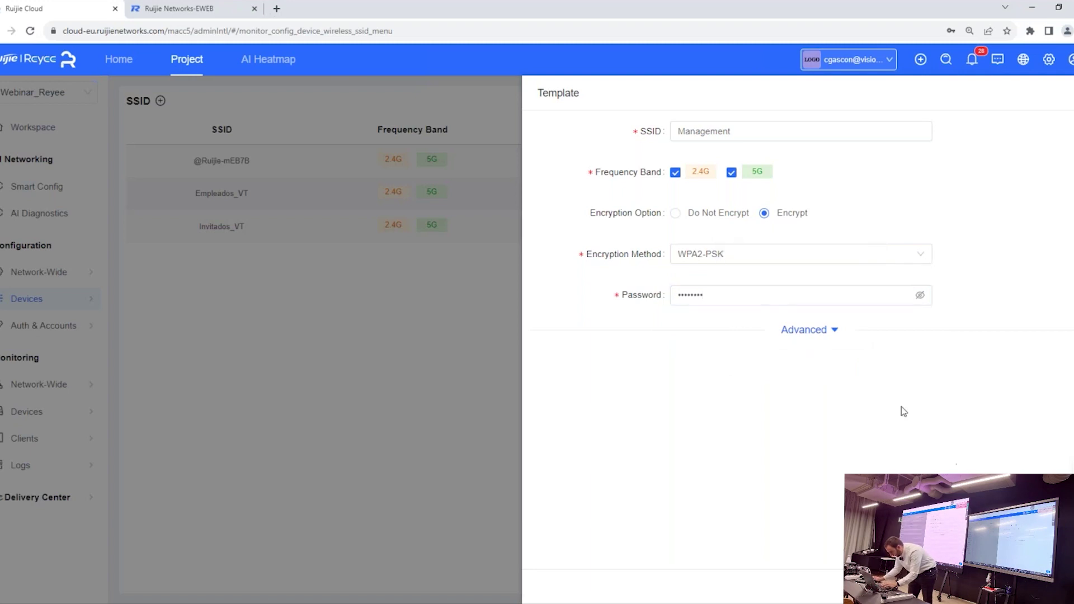
click(547, 347)
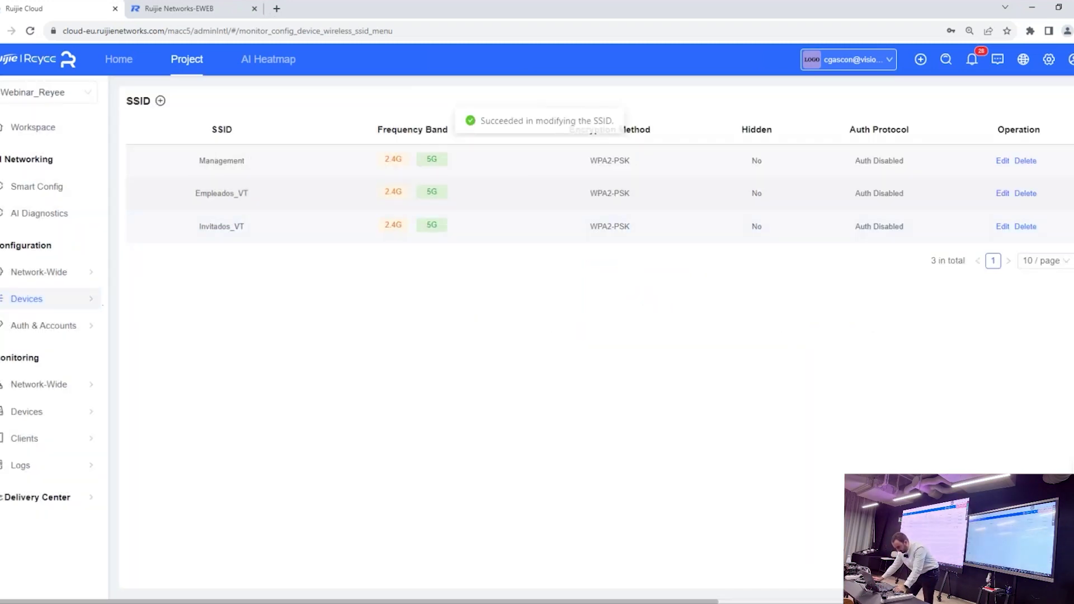
Step: View the wireless radio settings, and set the RAP2200(F) access point's 2.4 GHz channel to 6 in Radio Planning
mouse_move(62, 305)
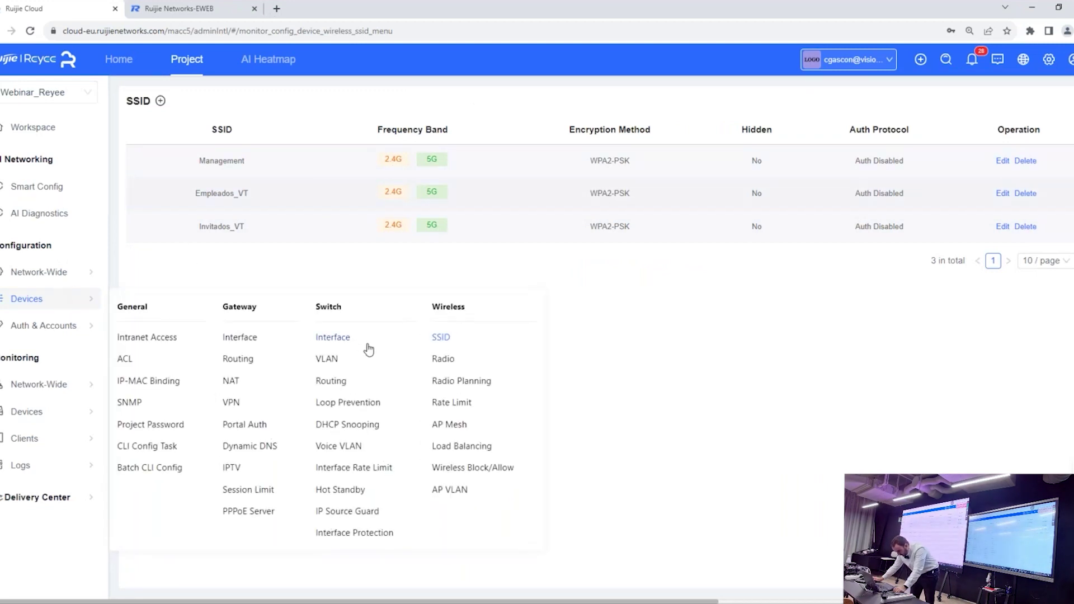
click(438, 360)
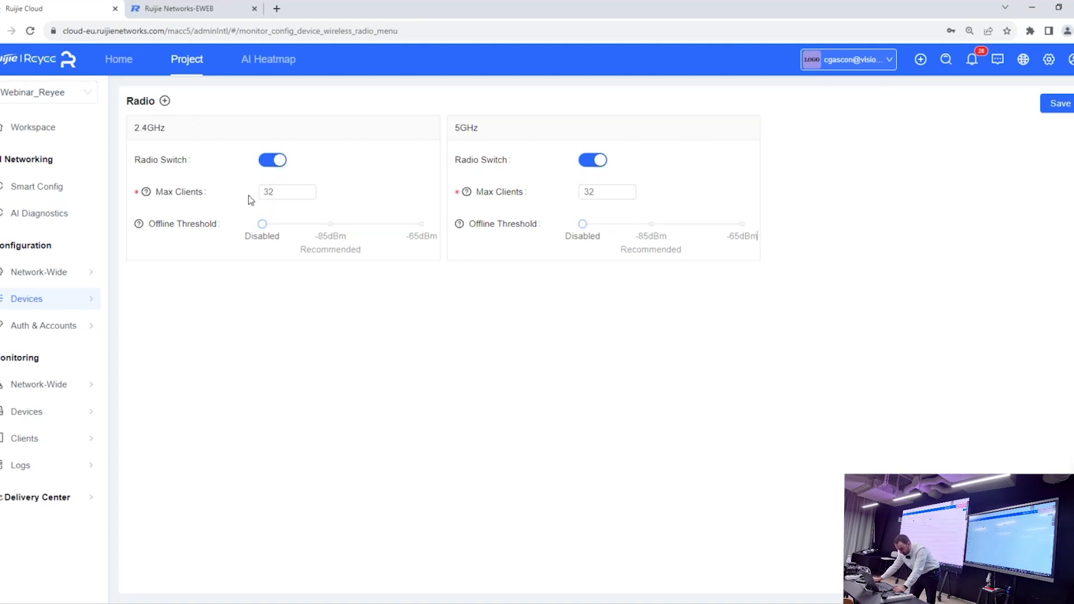
mouse_move(65, 302)
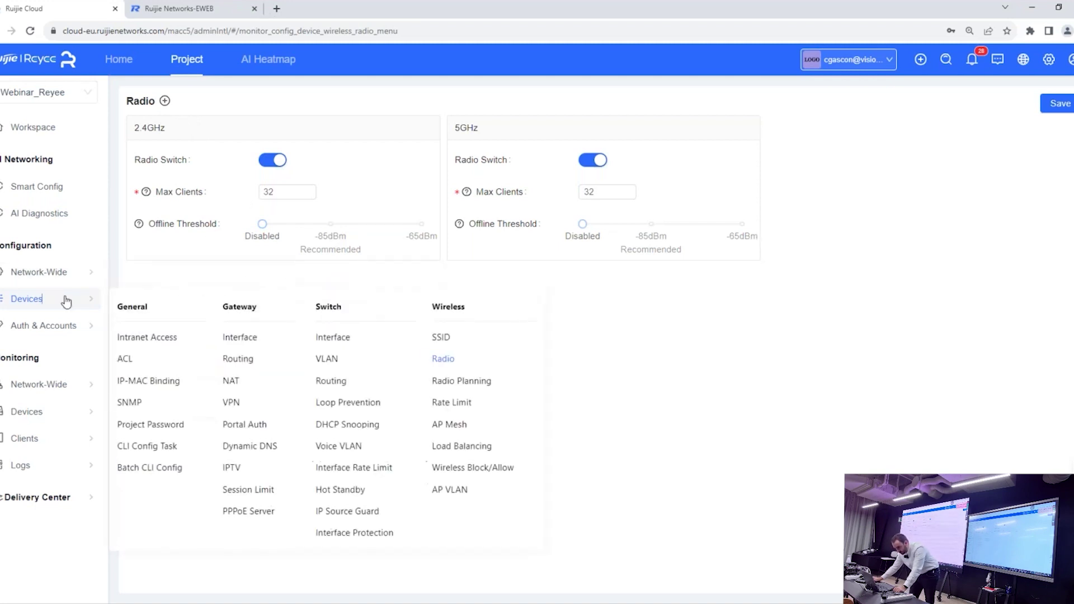
click(480, 384)
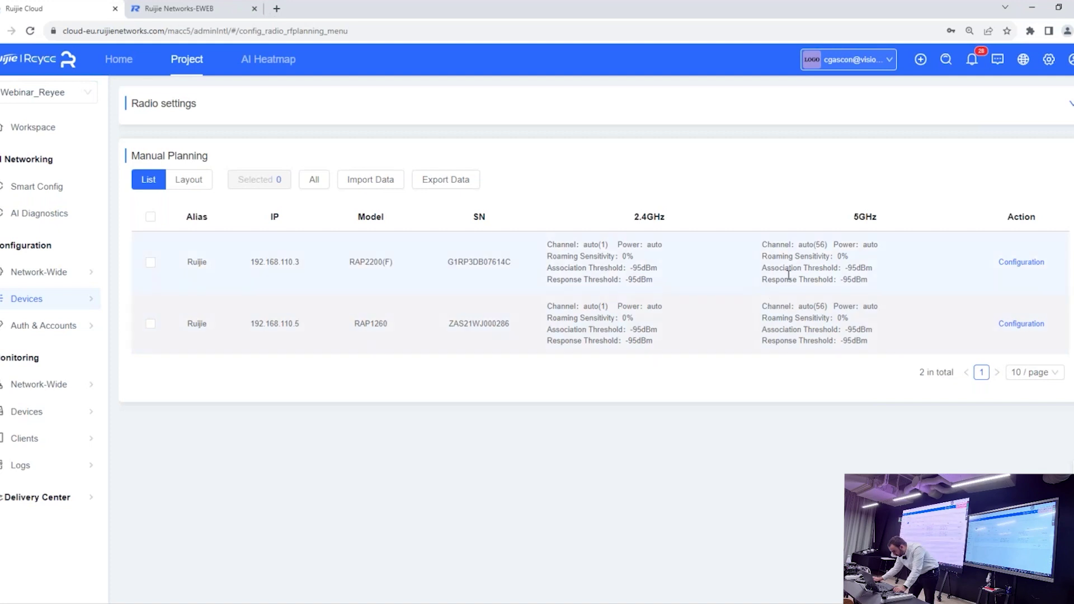
click(1029, 263)
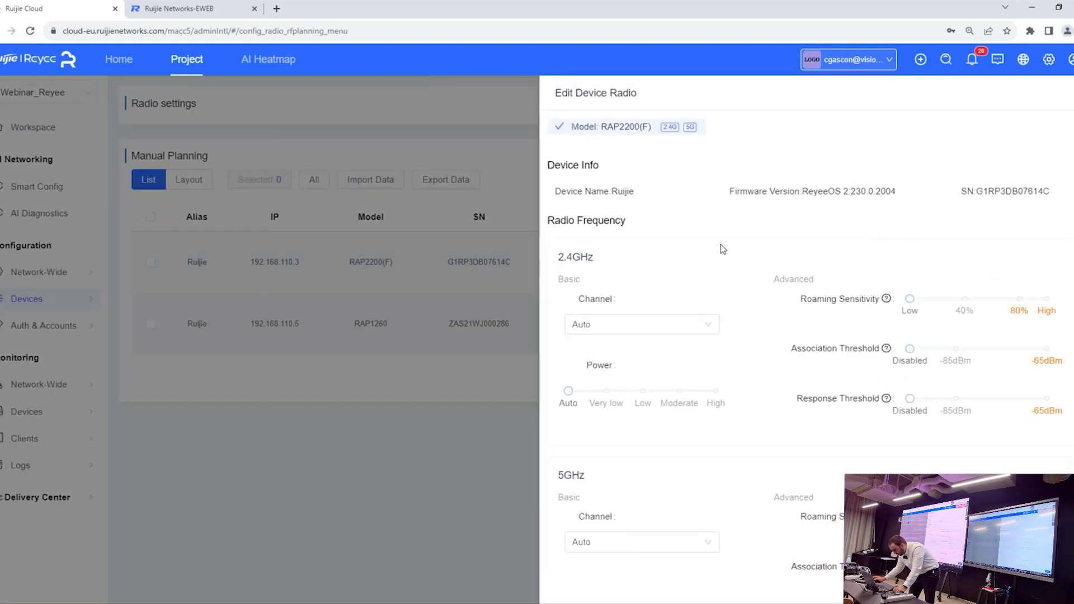
click(602, 335)
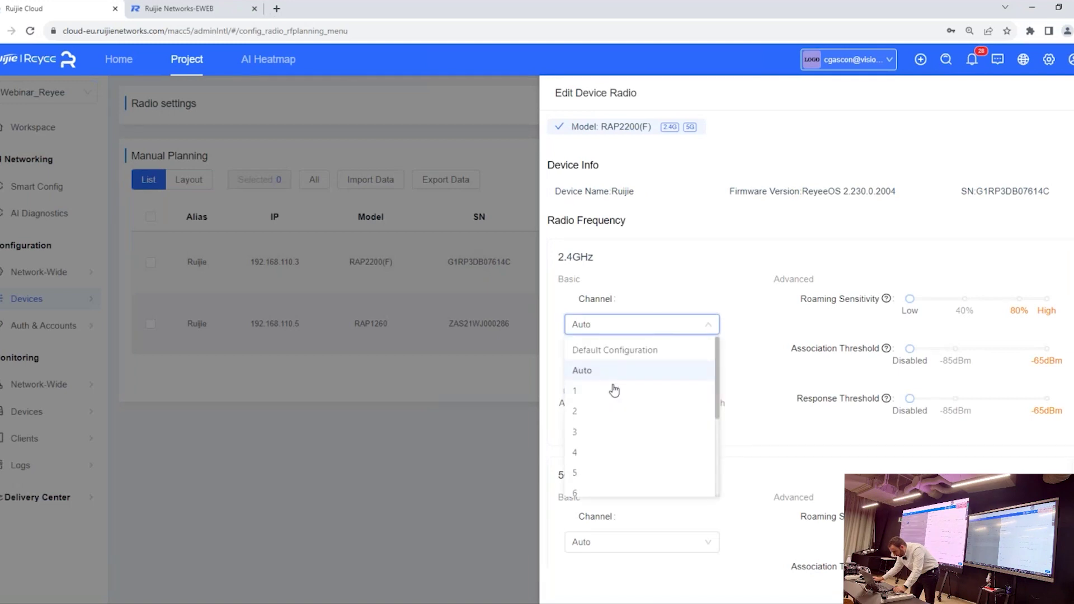
click(582, 490)
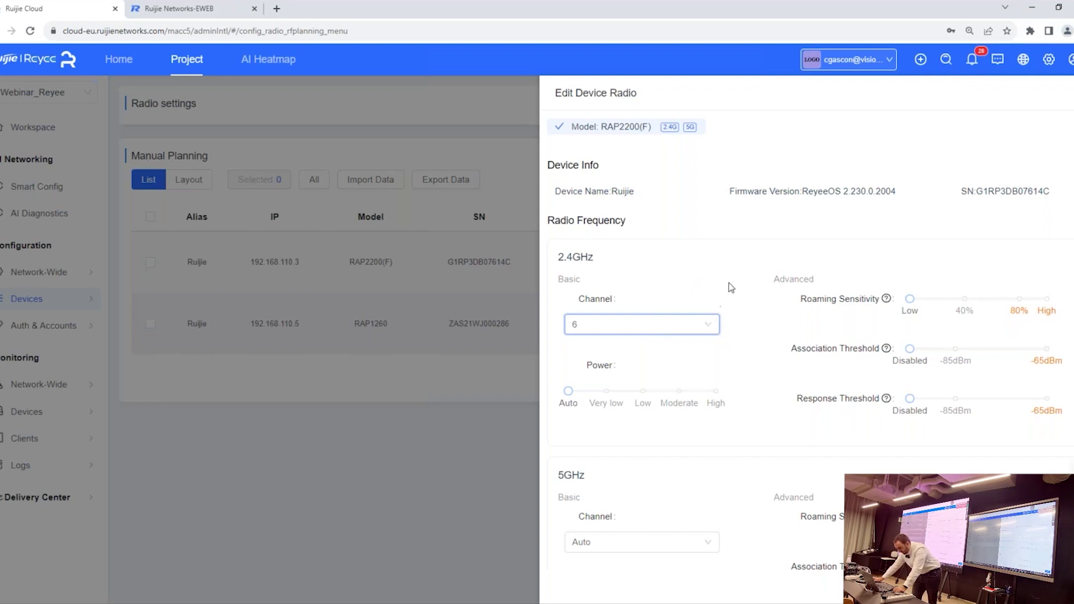
Step: Set the RAP2200(F)'s 2.4 GHz transmit power to Moderate
scroll(728, 287, down, 1)
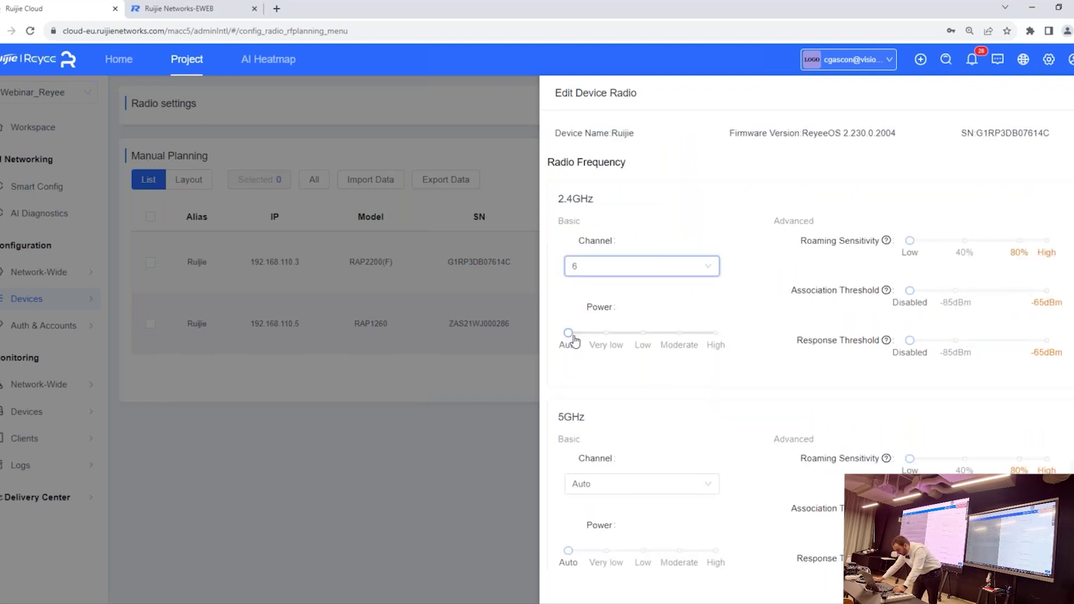
mouse_move(569, 332)
mouse_down()
mouse_move(718, 344)
mouse_move(710, 335)
mouse_move(557, 329)
mouse_up()
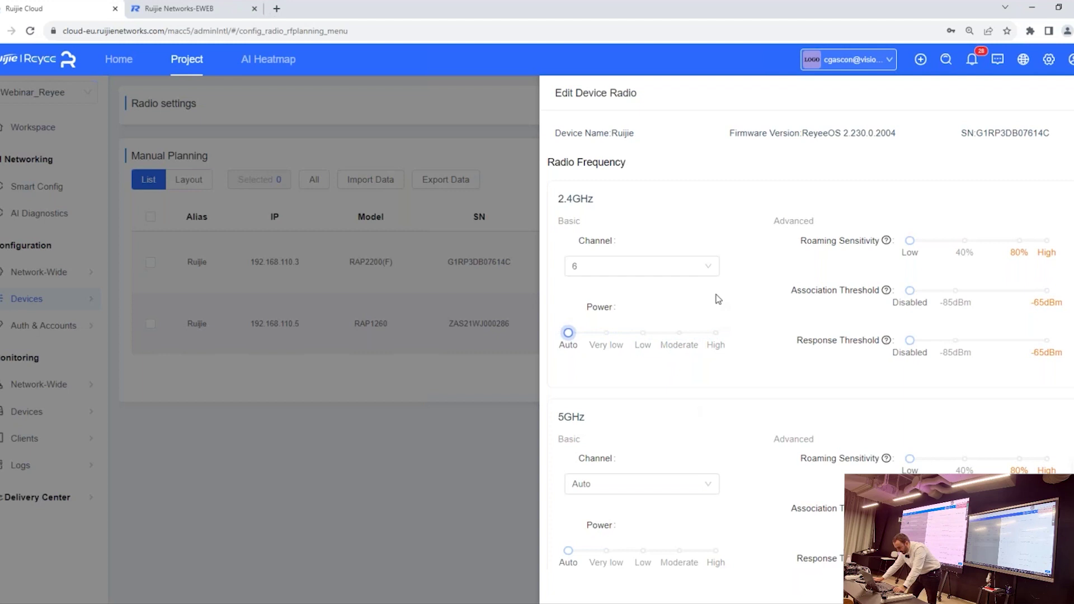
click(680, 338)
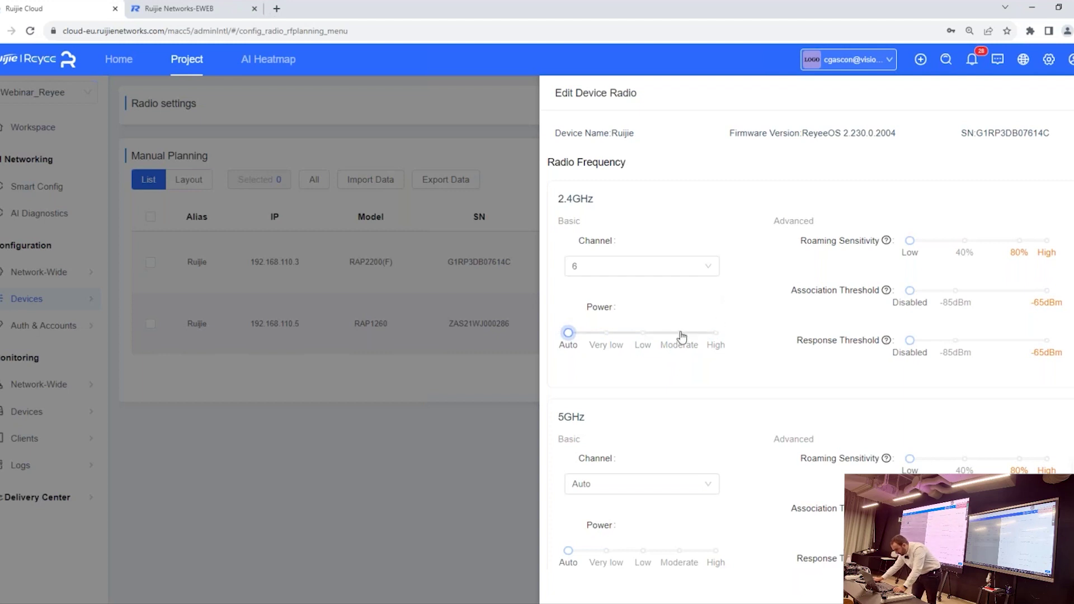
Step: Set the RAP2200(F)'s 5 GHz channel to 36 and its power between Moderate and High
scroll(674, 473, down, 1)
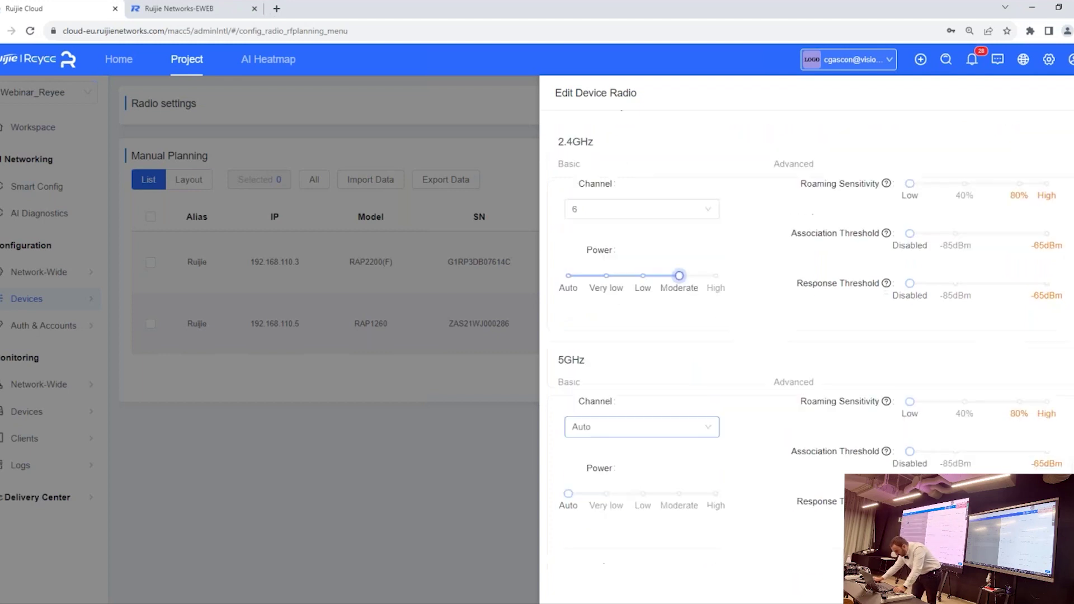
click(669, 432)
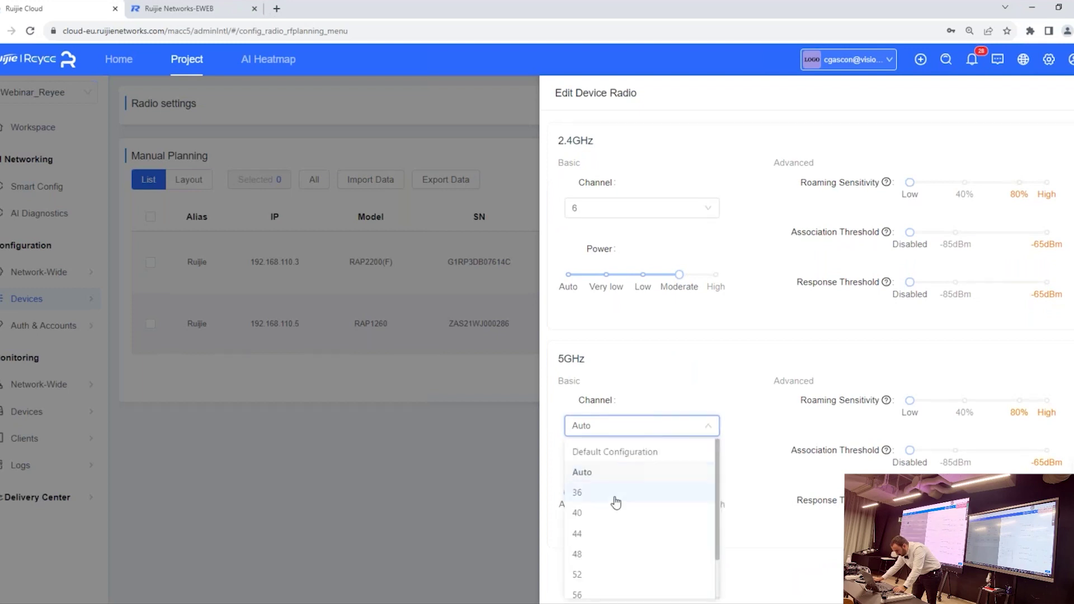
click(616, 502)
drag(619, 495, 699, 493)
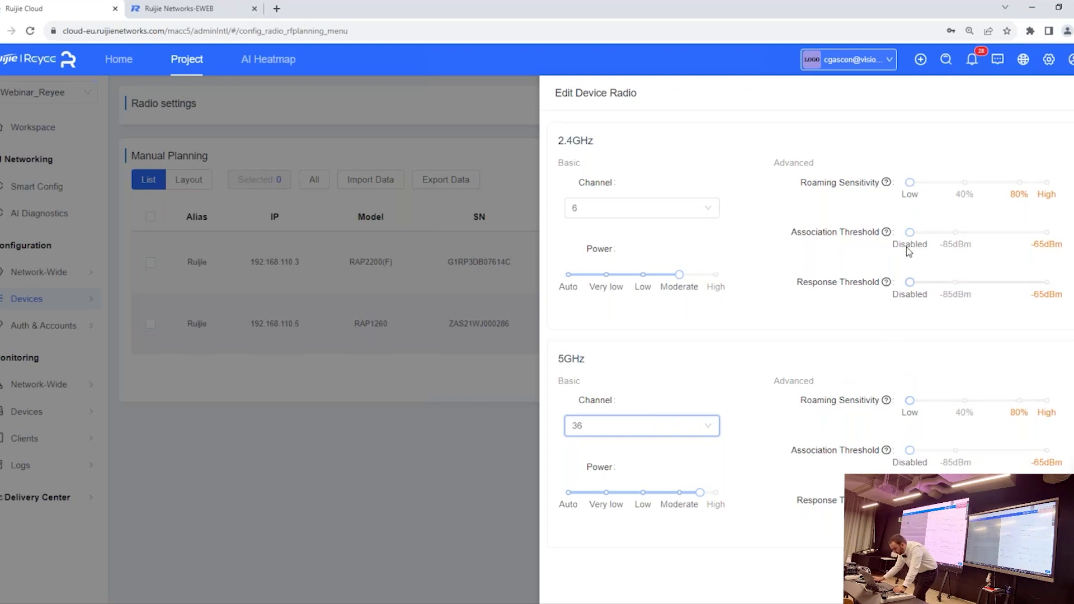
Step: Save the RAP2200(F) access point's edited 2.4 GHz and 5 GHz radio settings
scroll(806, 336, down, 1)
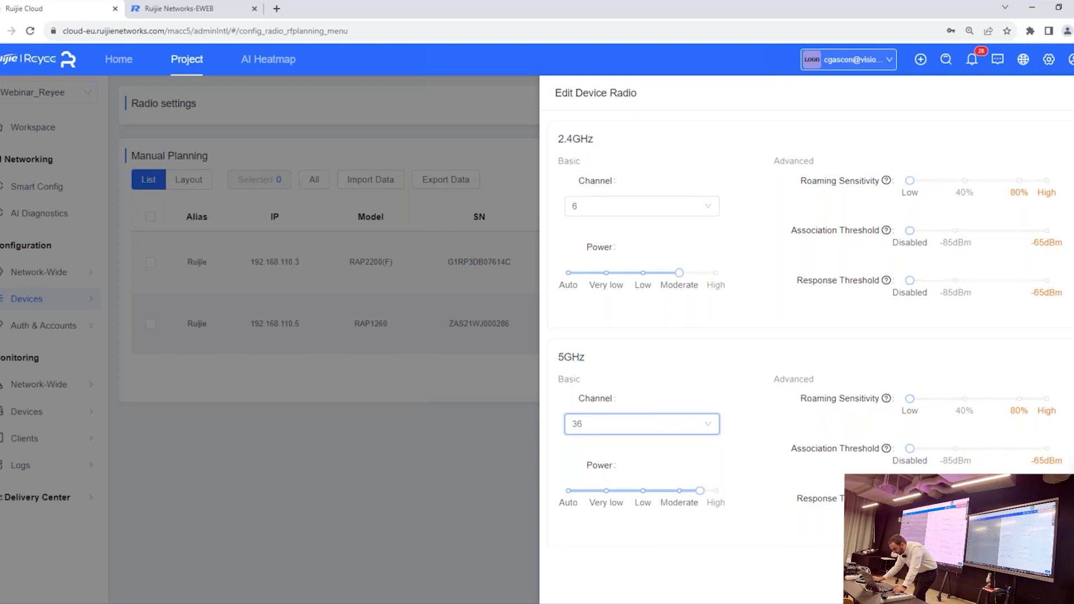
click(1035, 585)
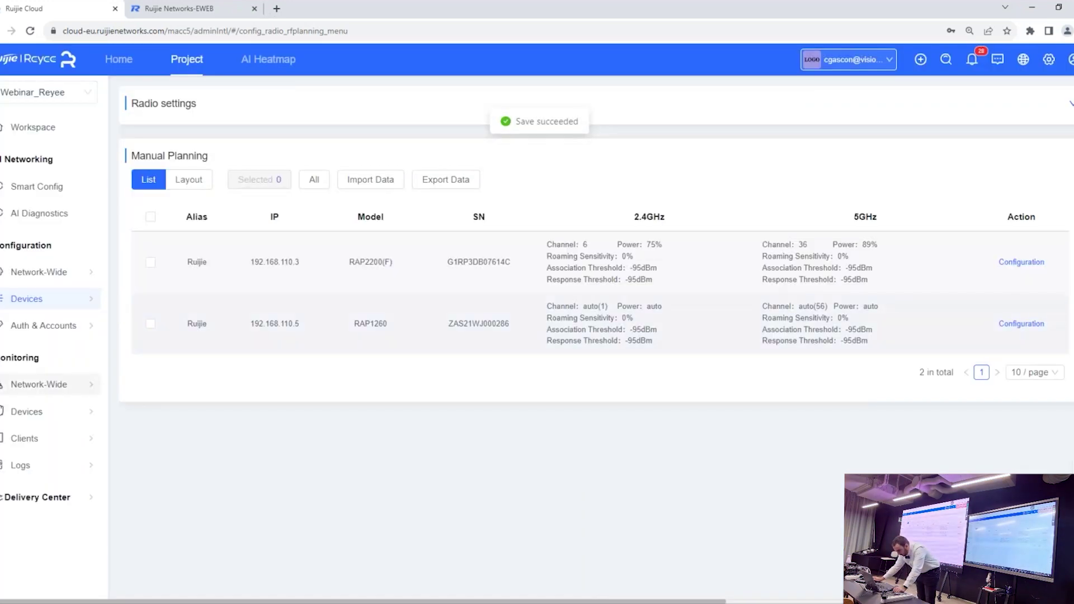
Step: Examine the type options for a new wireless load balancing group, and close the form without creating the group
mouse_move(43, 305)
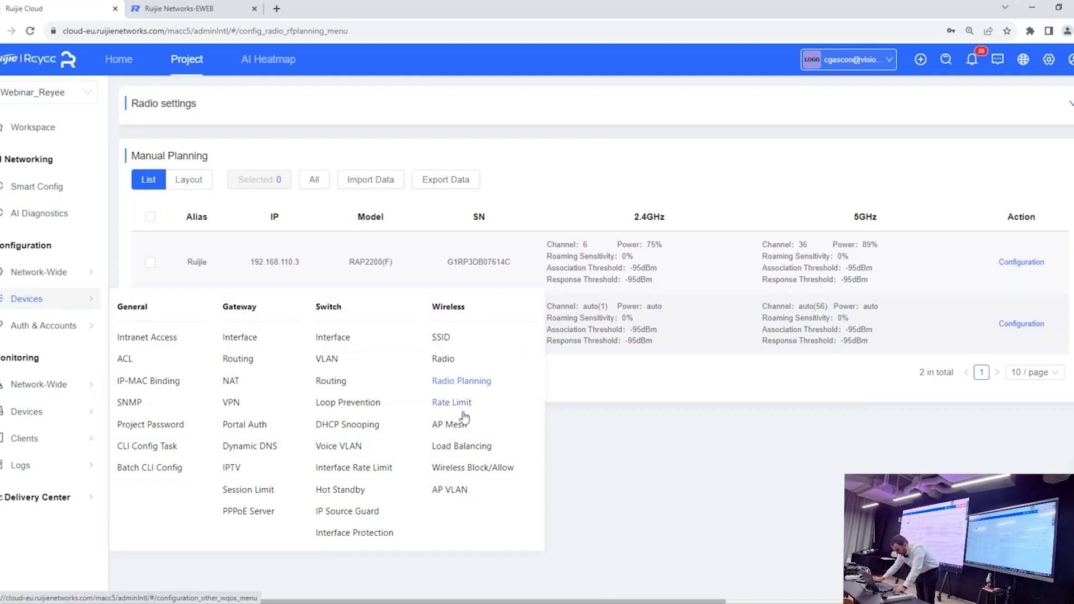
click(456, 448)
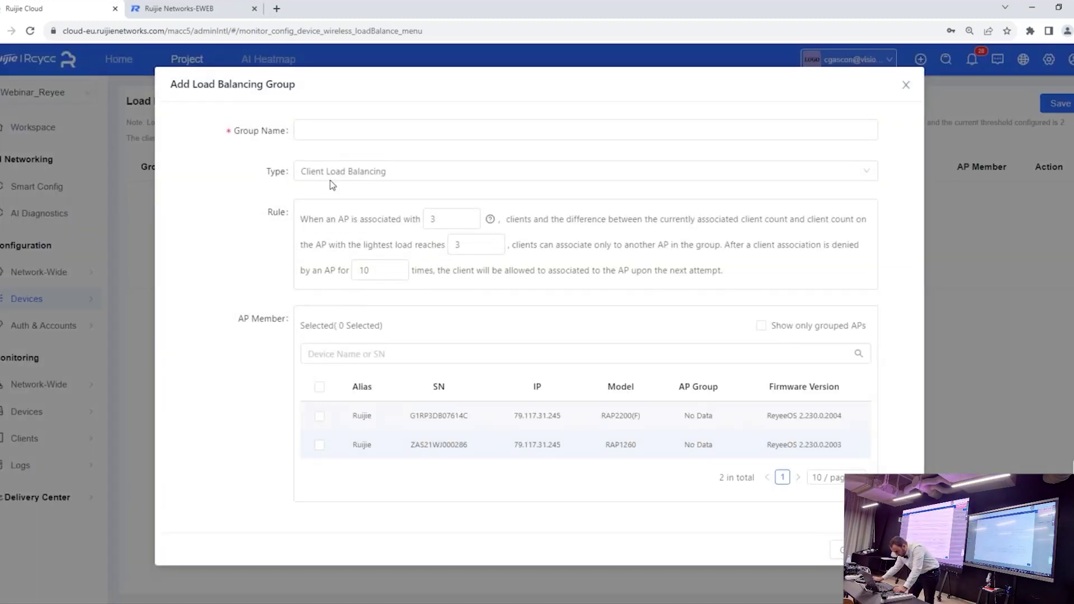
click(340, 171)
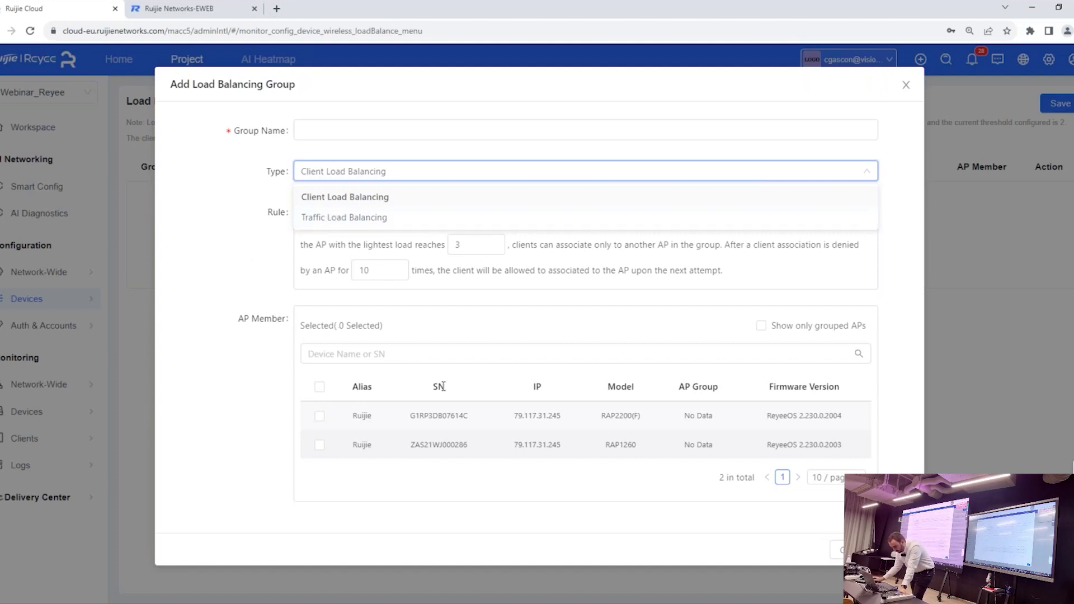
click(840, 552)
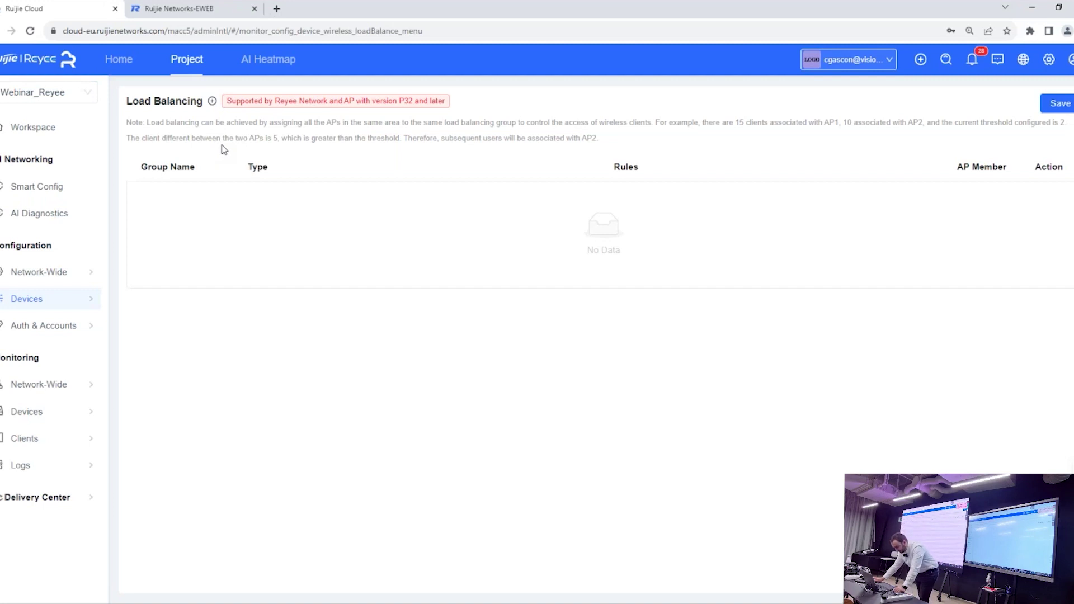
Step: View the project's workspace topology and the network-wide client access plan of the Empleados VLAN
click(29, 123)
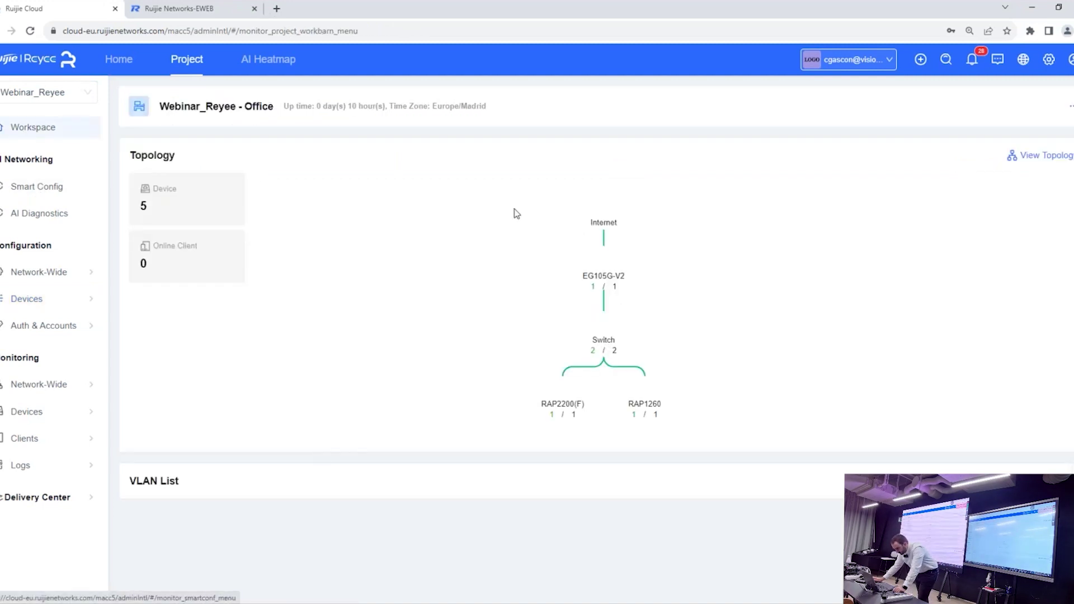
mouse_move(39, 272)
click(126, 317)
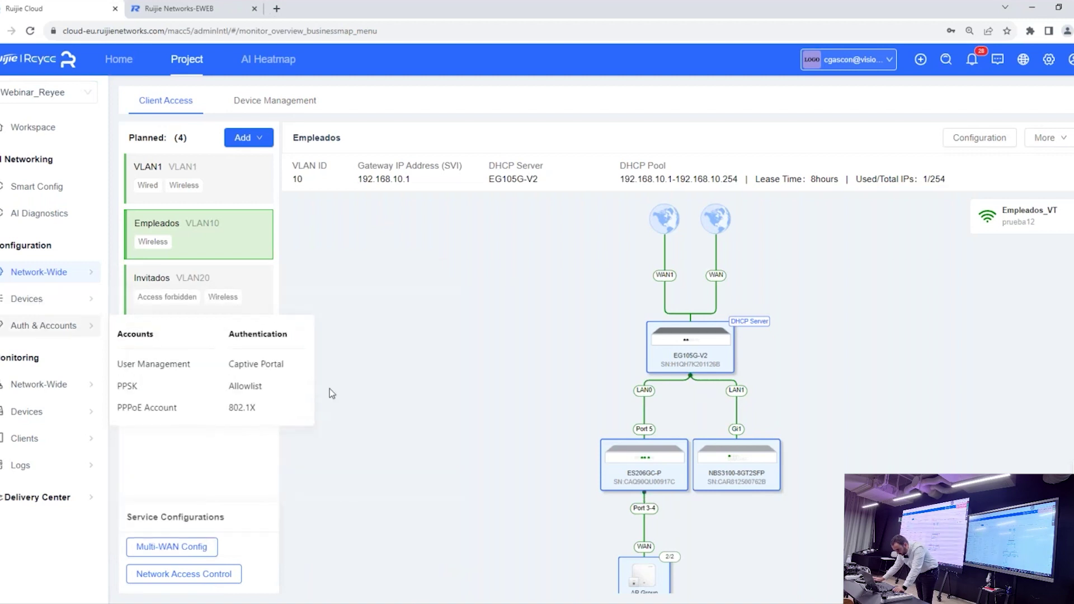
Step: Start a new captive portal policy and name it Guest_Policy
click(258, 365)
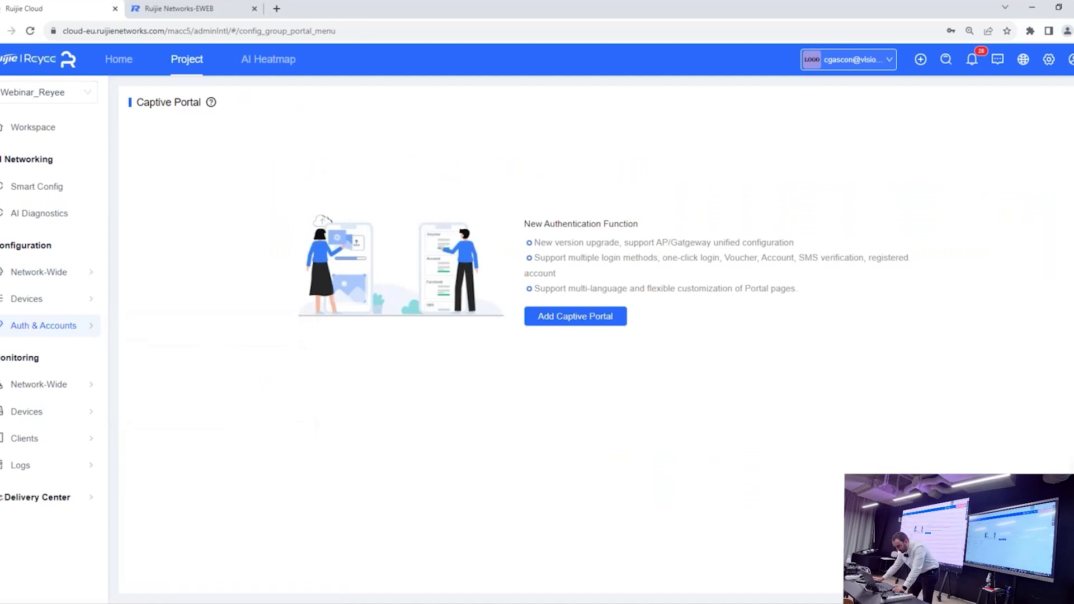
click(567, 317)
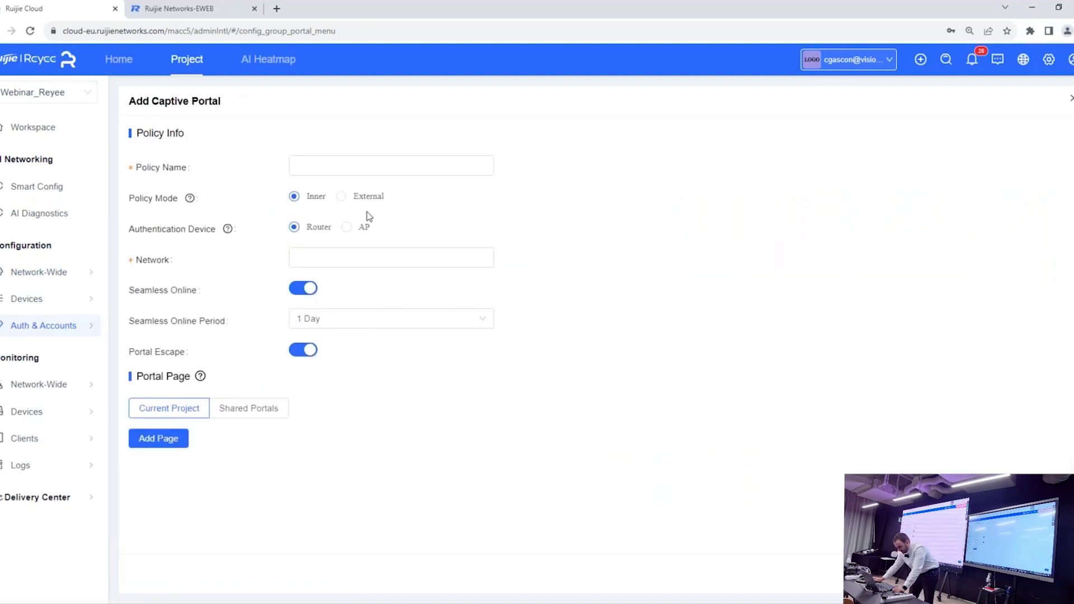
click(347, 172)
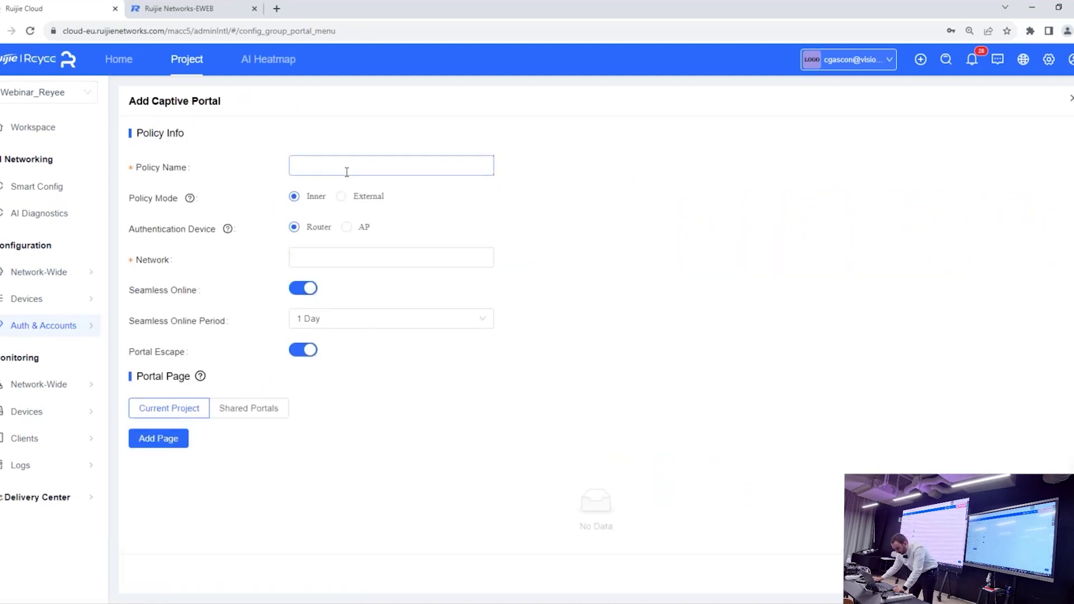
text(POlicy)
key(BackSpace)
key(BackSpace)
key(BackSpace)
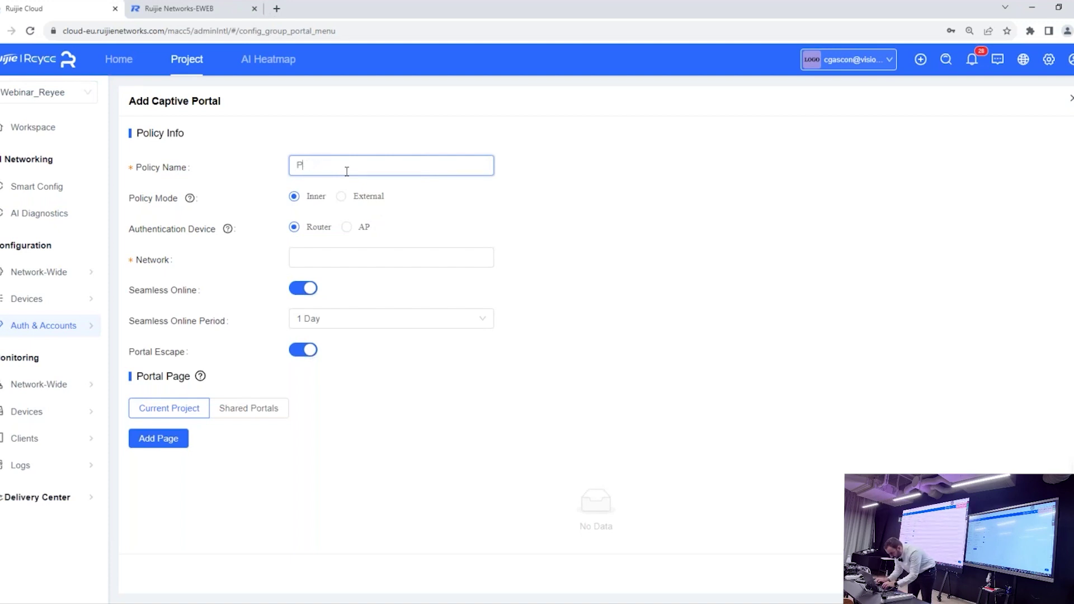
text(Guest_Policy)
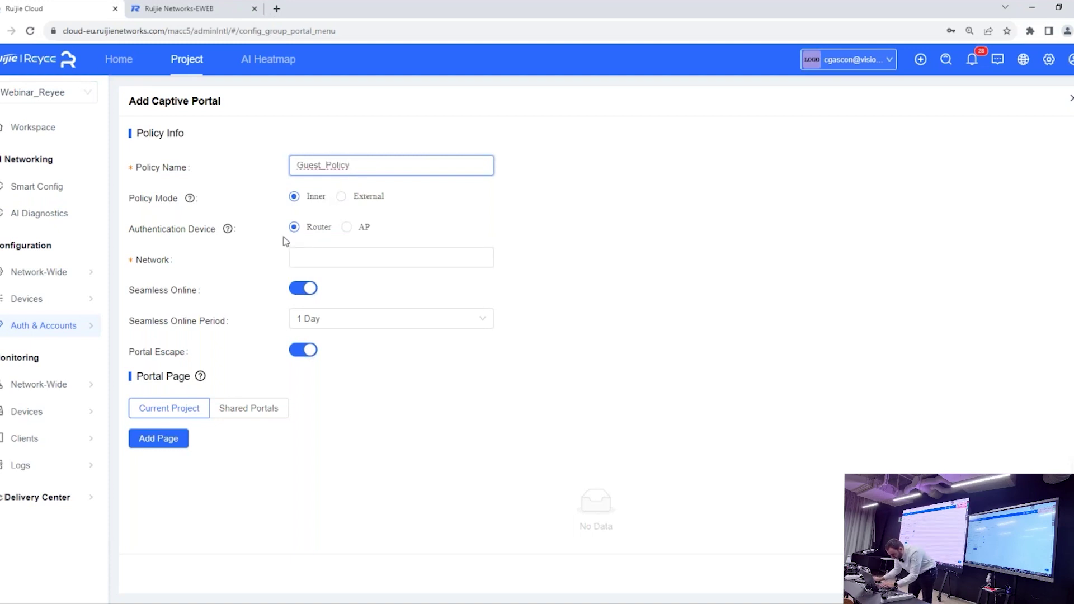
Step: Assign VLAN 20 as the network of the Guest_Policy captive portal
click(311, 254)
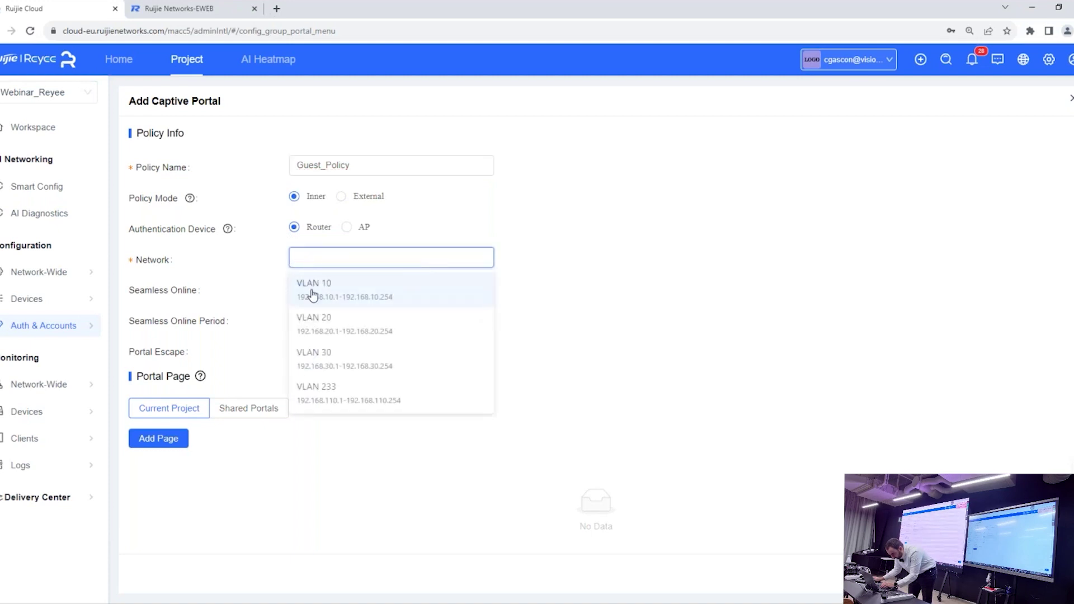
click(350, 326)
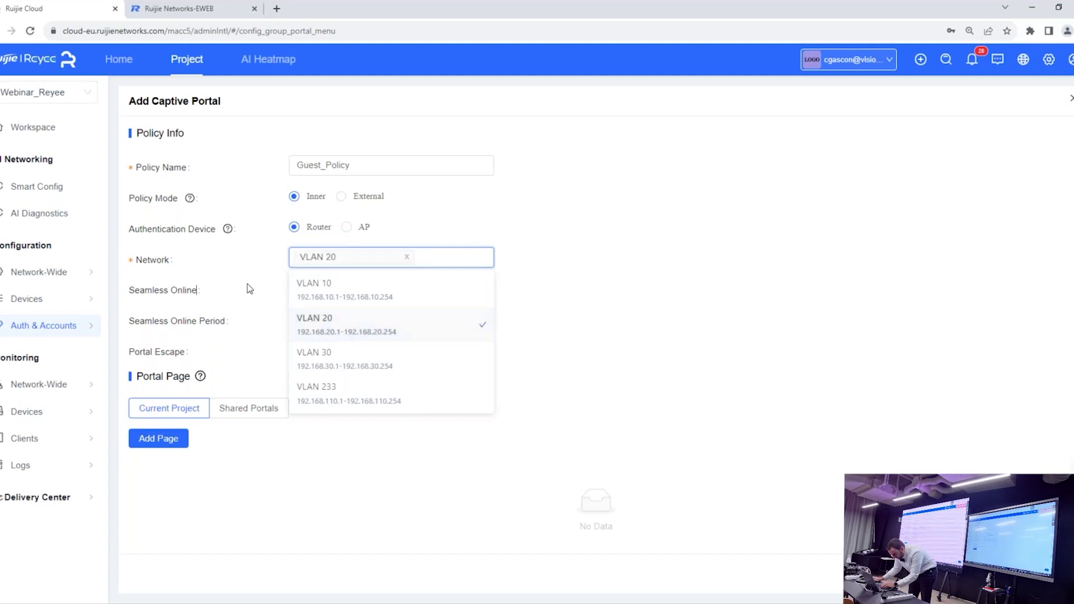
click(259, 241)
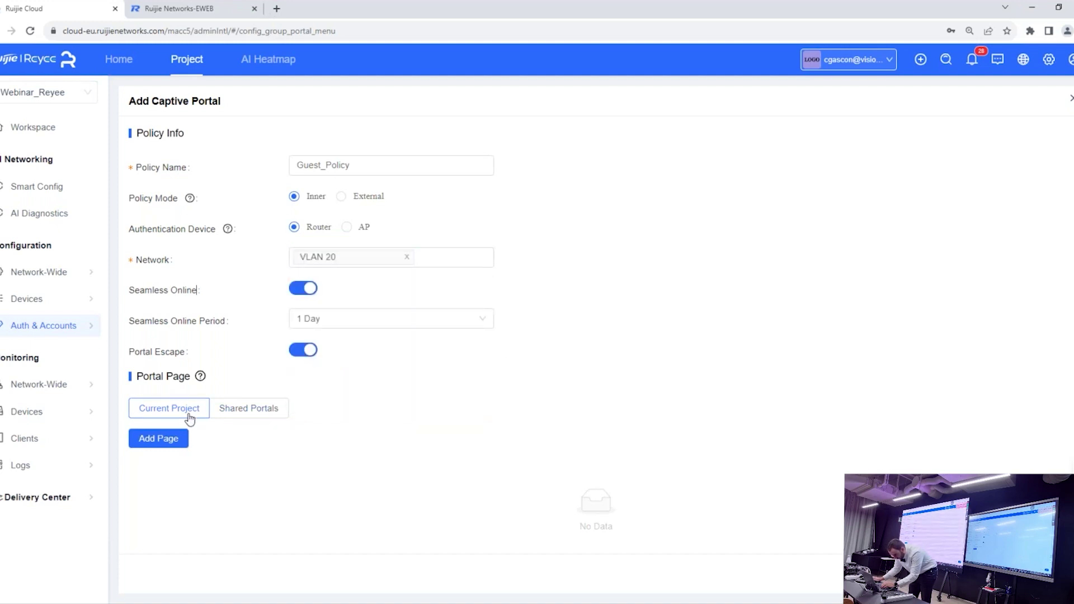
Step: Start a new portal page for the captive portal and choose the bright office meeting-room picture as its background
click(174, 440)
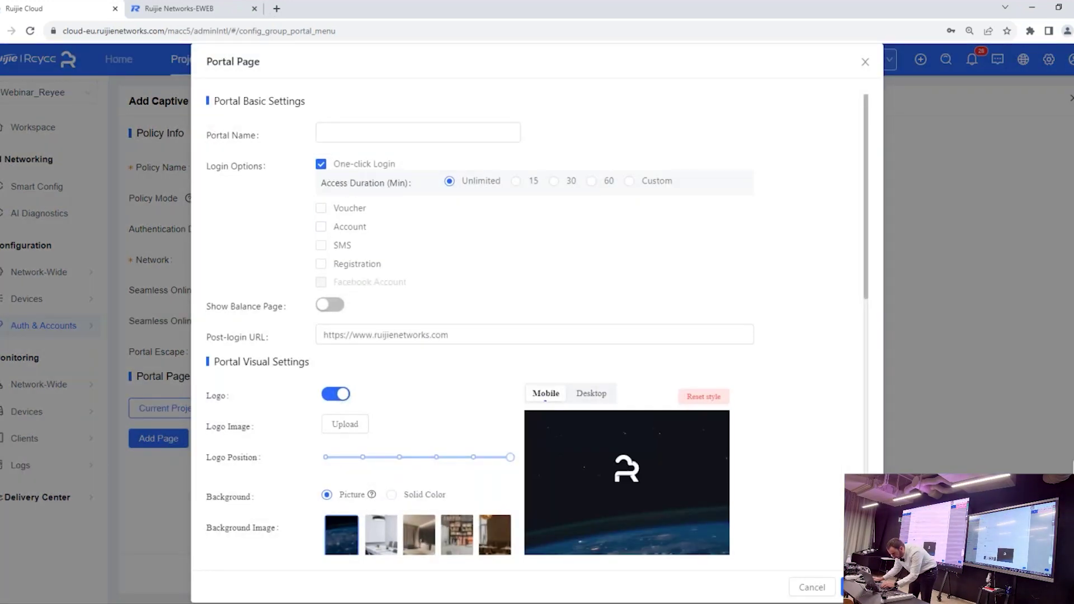
scroll(506, 371, down, 3)
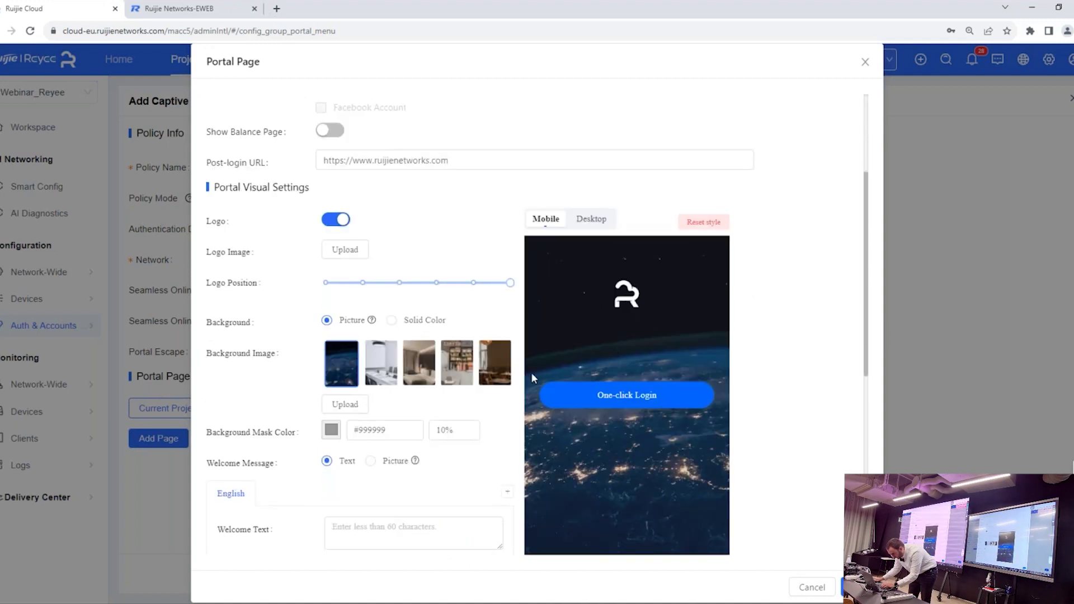
click(379, 363)
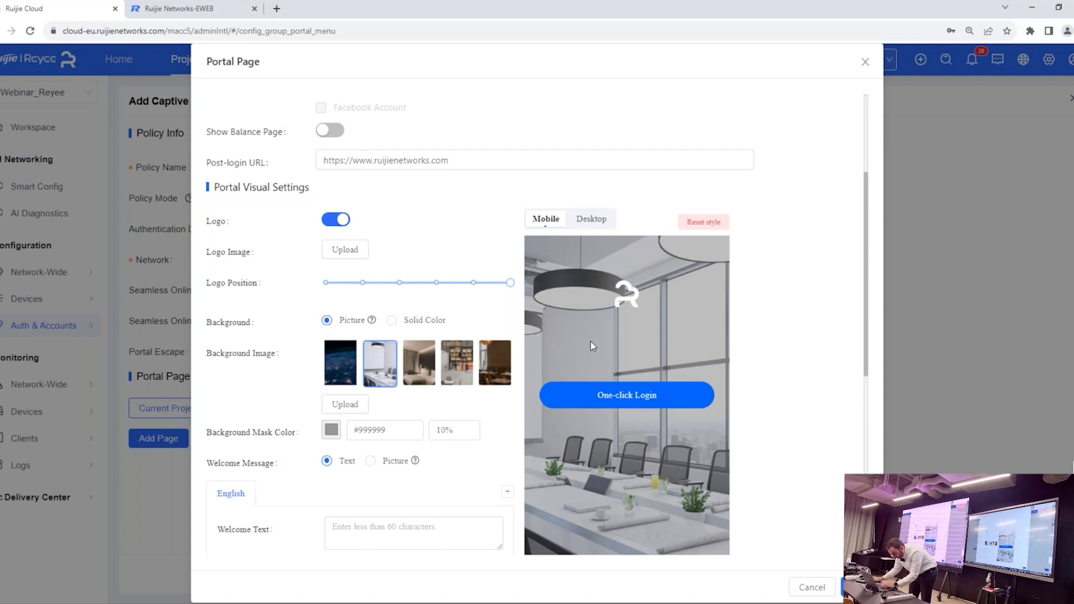
scroll(303, 298, up, 3)
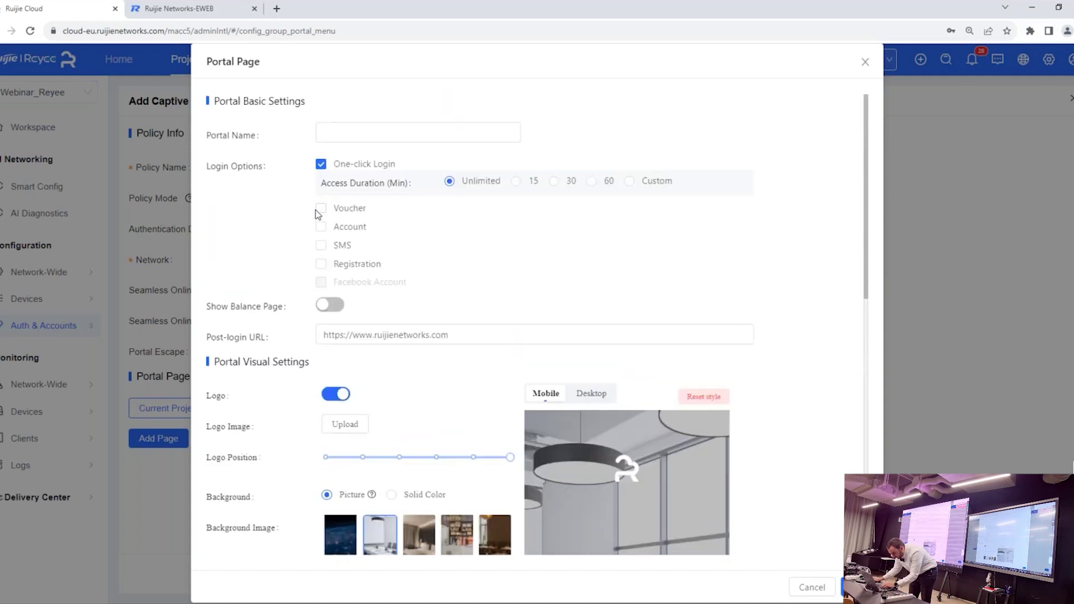
Step: Replace One-click Login with Account login on the portal page, check the mobile preview and discard the page
click(321, 227)
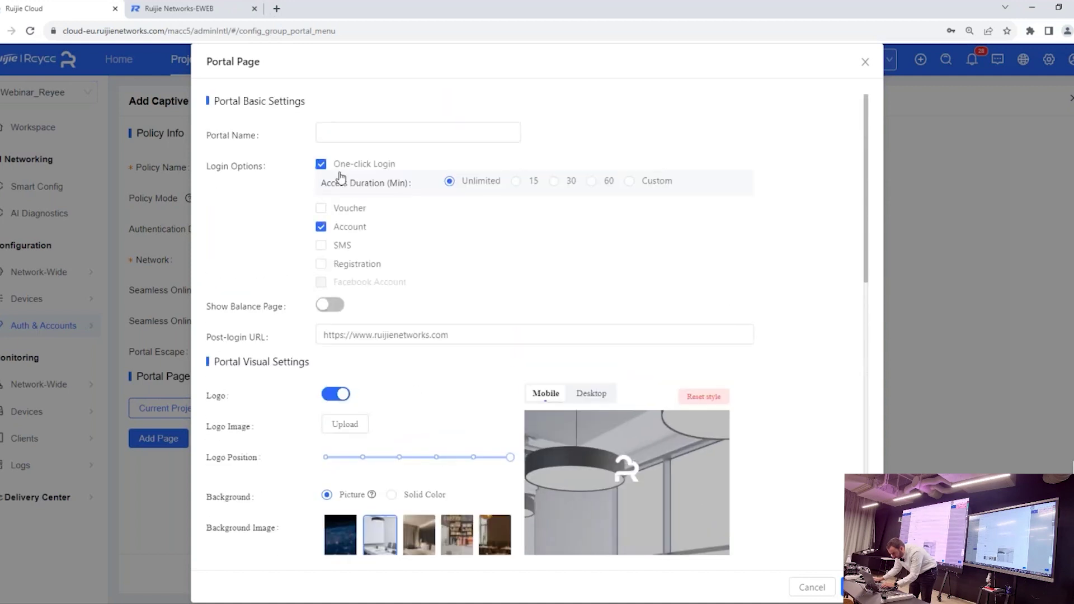
click(320, 164)
scroll(596, 408, down, 3)
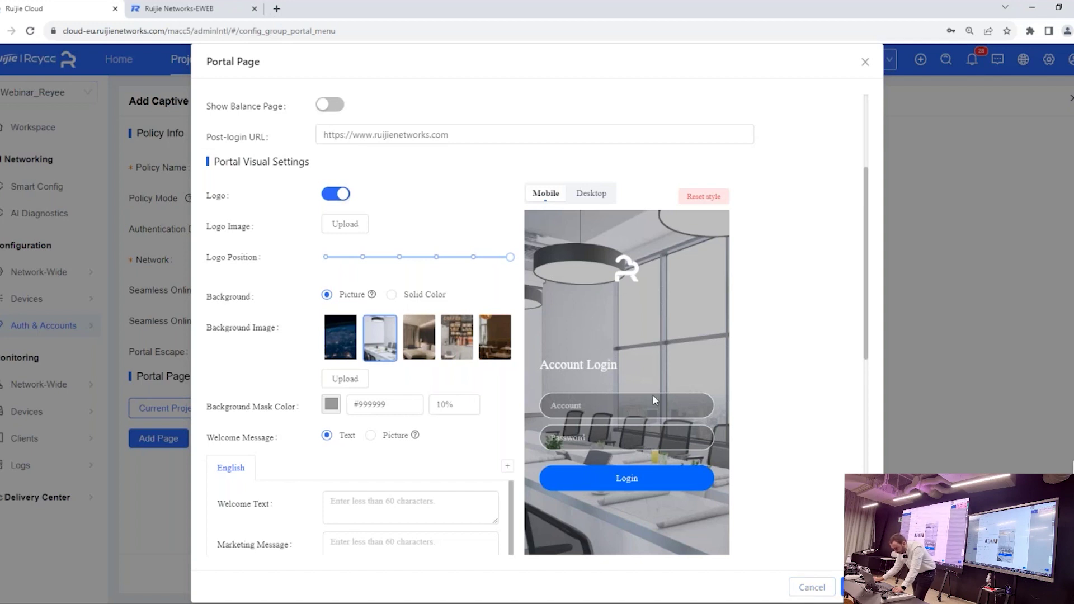
click(806, 585)
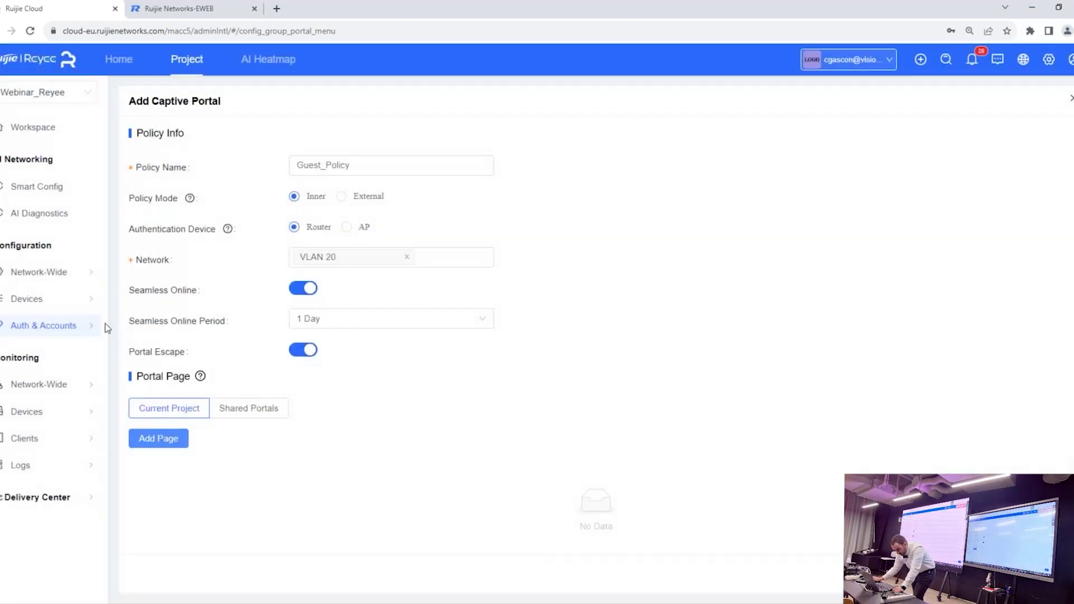
Step: Start a new user group in User Management, look through the period options and set its quota to 1 GB
mouse_move(106, 323)
click(170, 365)
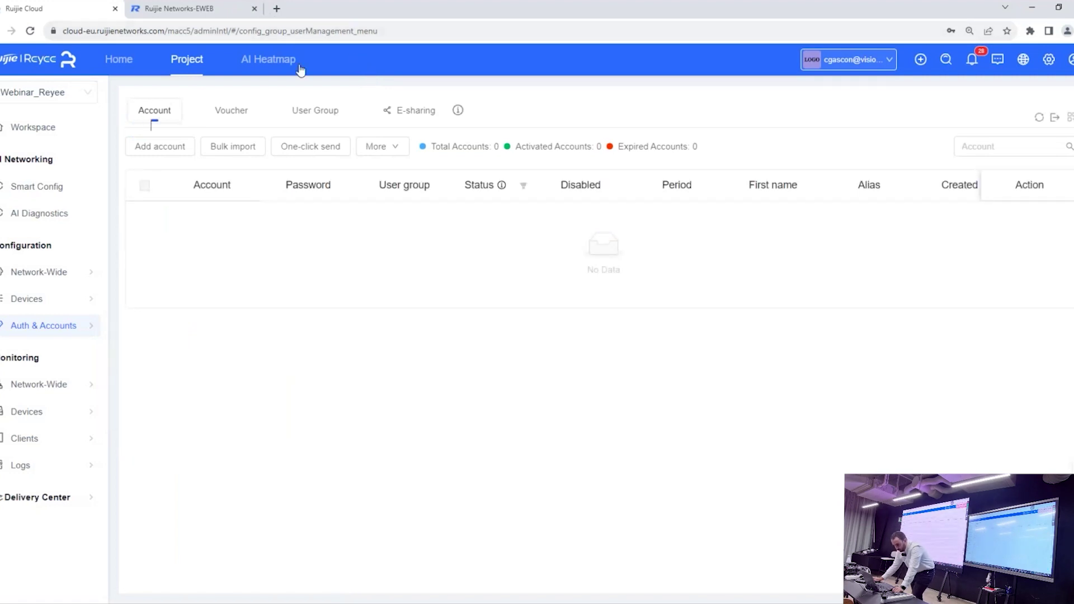
click(243, 115)
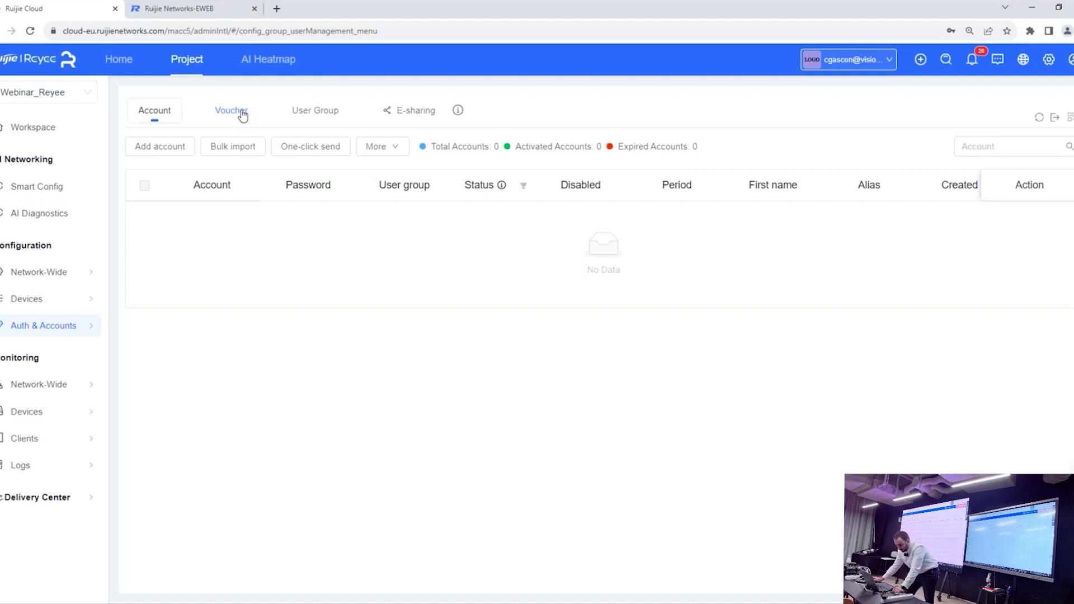
click(315, 110)
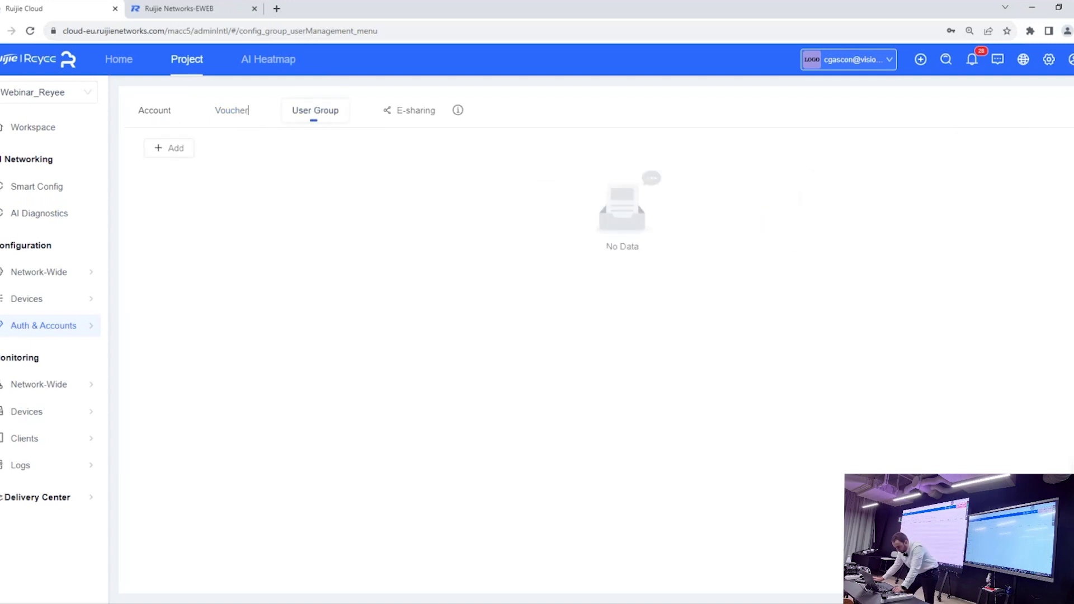
click(166, 156)
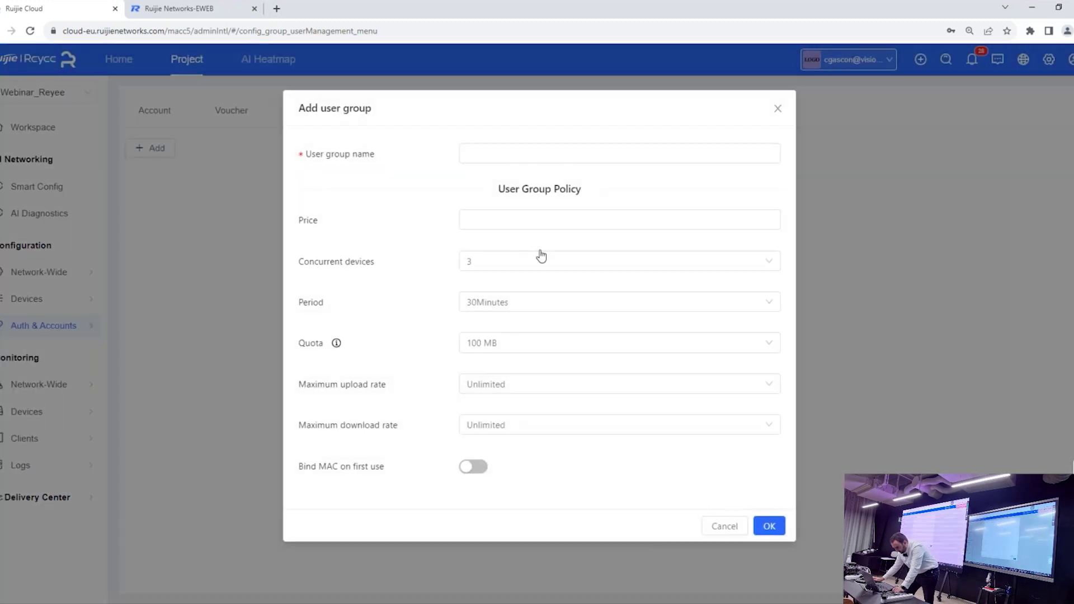
click(507, 302)
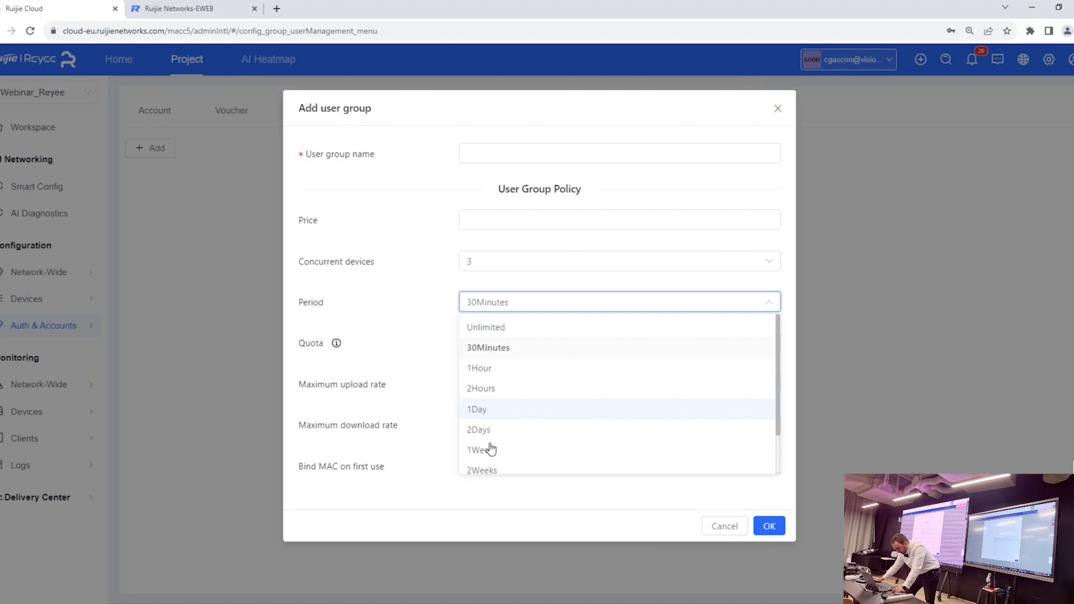
scroll(490, 448, down, 1)
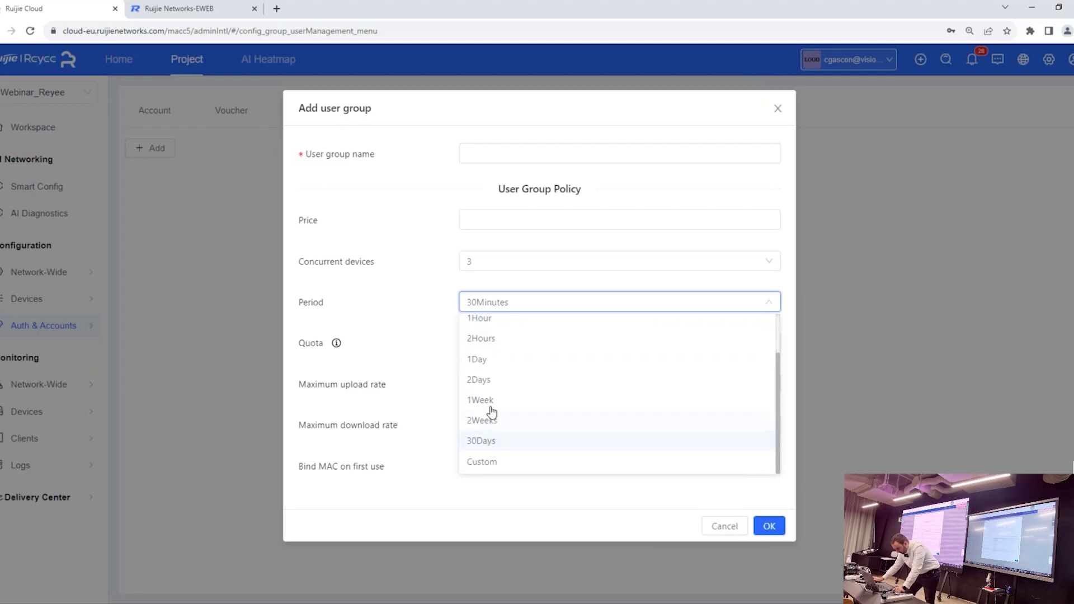
click(506, 348)
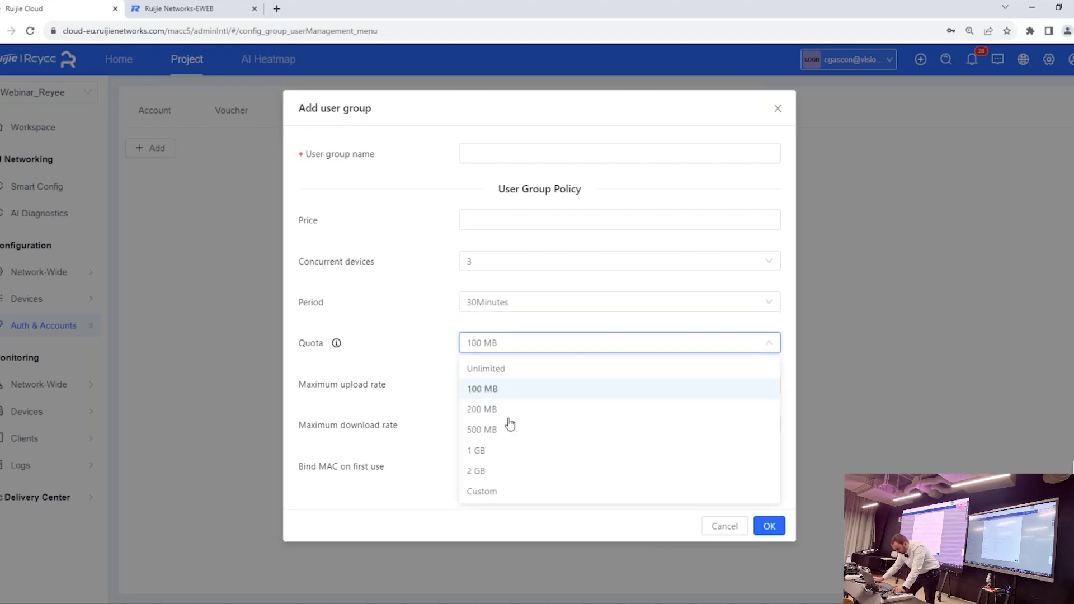
click(485, 449)
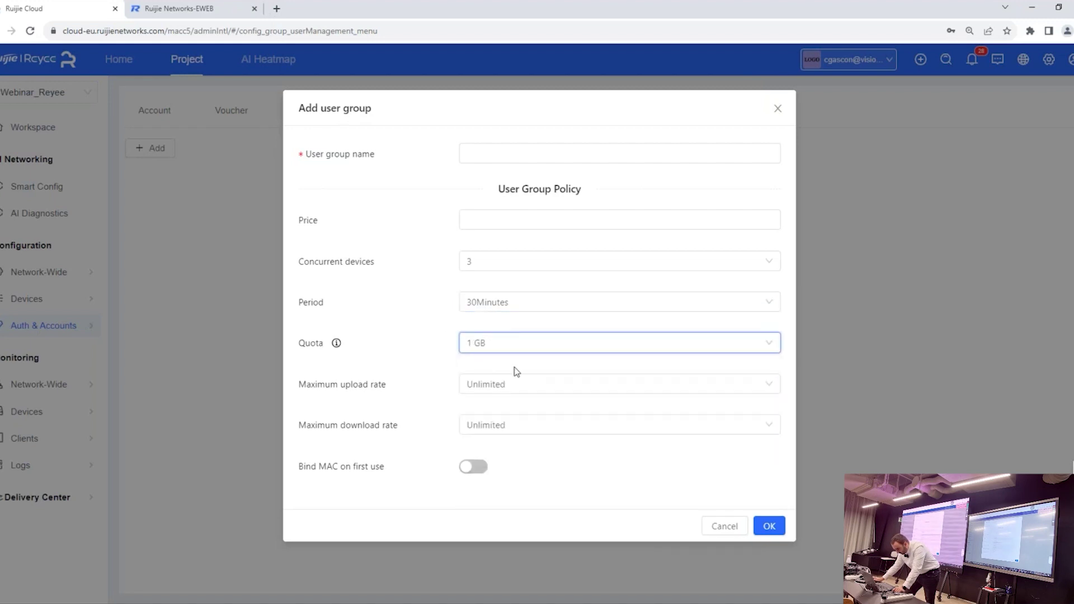
Step: Set the user group's maximum upload rate to 5 Mbps and download rate to 1 Mbps, and cancel the group
click(470, 386)
click(485, 512)
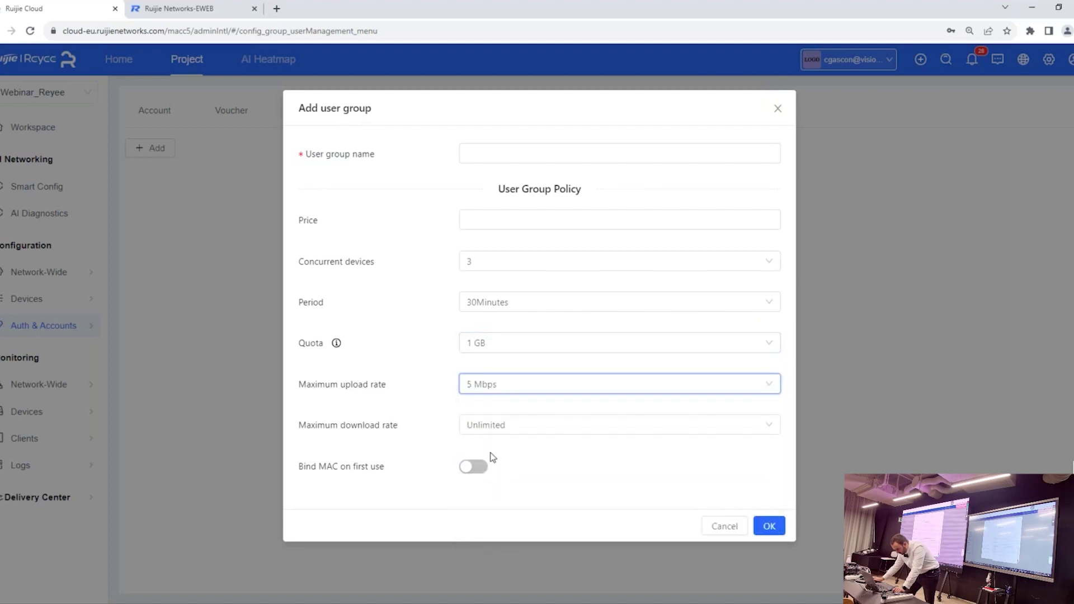
click(482, 431)
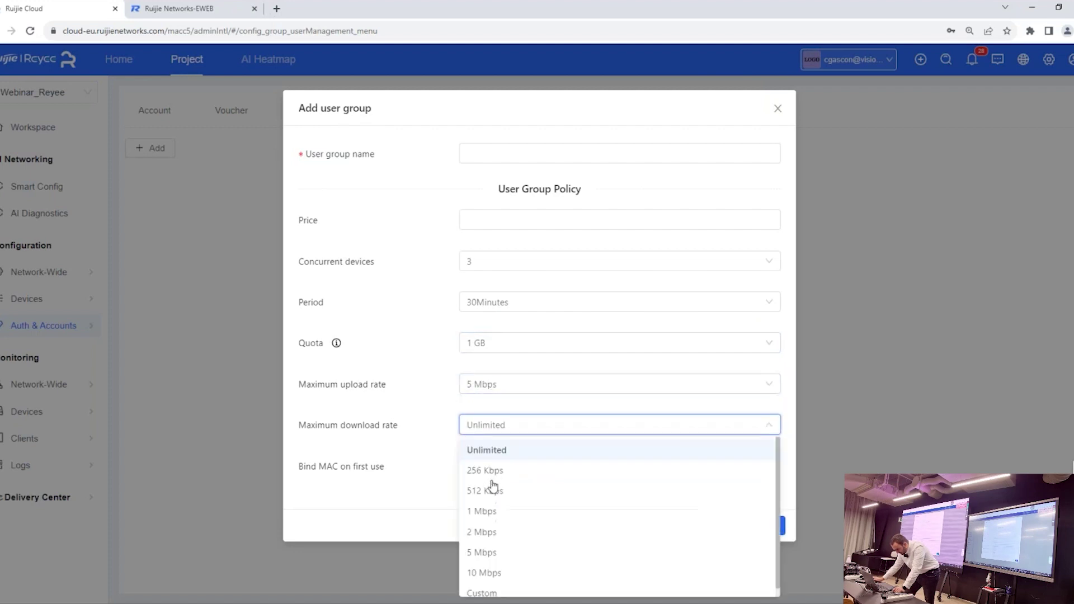
click(483, 512)
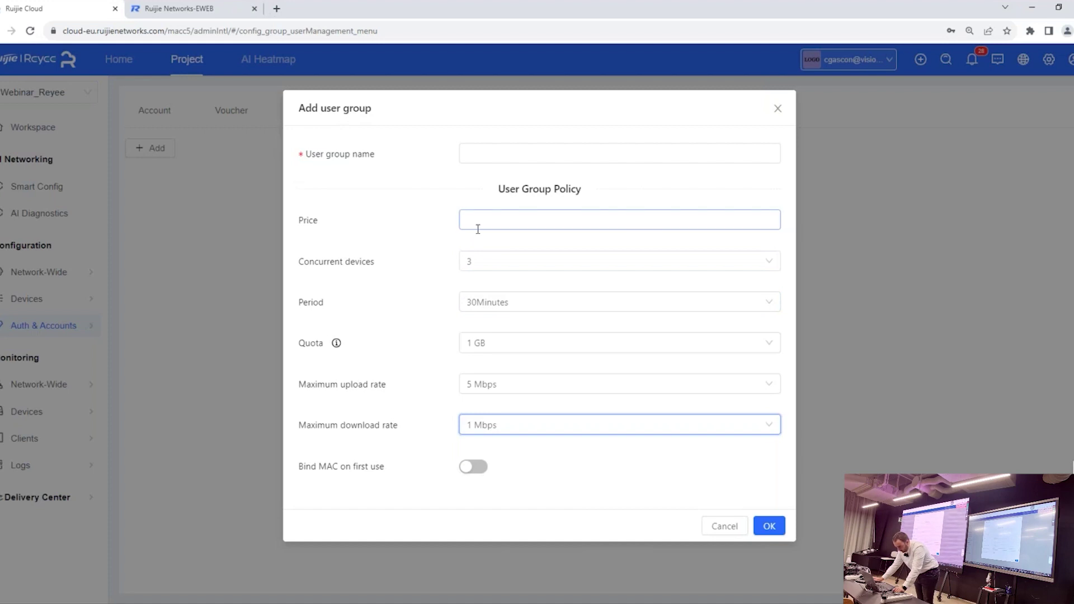
click(722, 531)
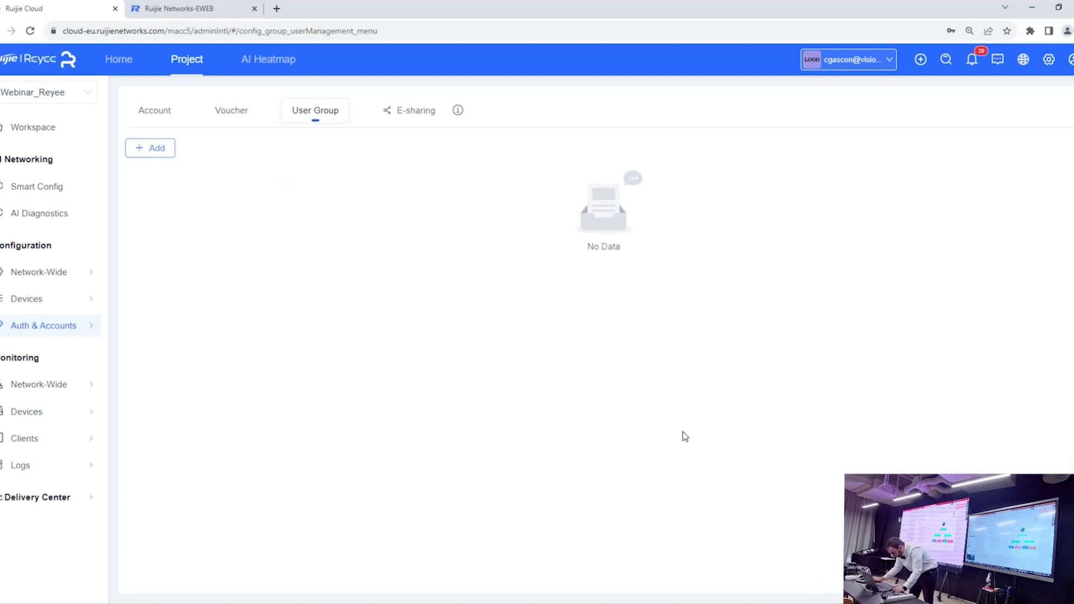
Step: Switch from the browser to the closing presentation slide
key(alt+Tab)
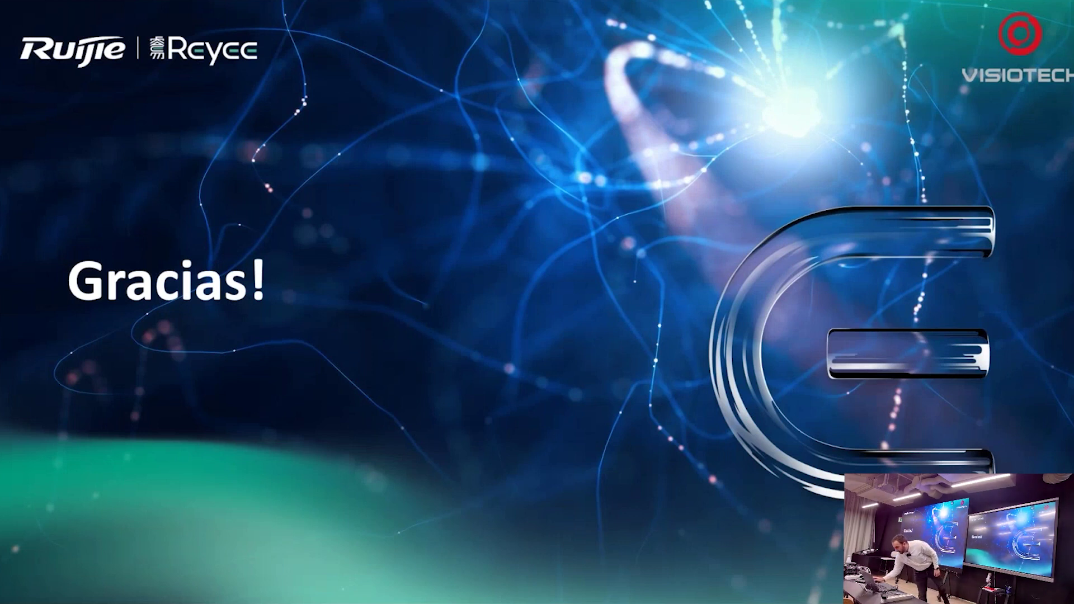